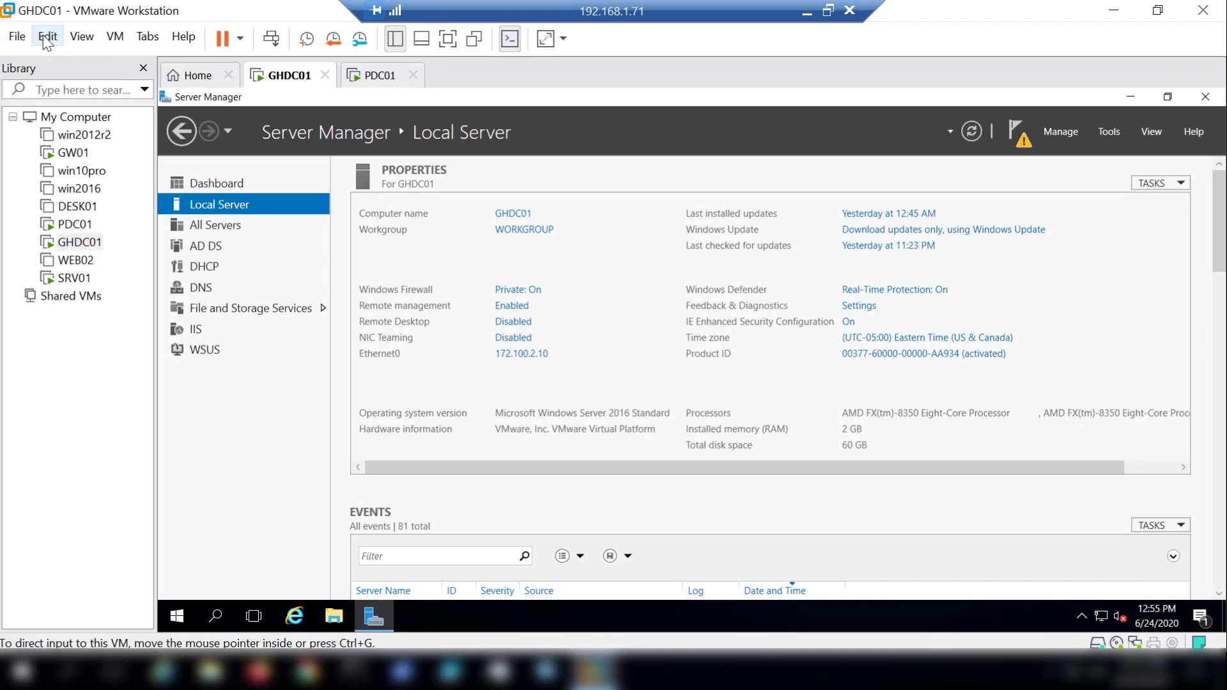
# Review the Forest, Gh and External host-only networks in the Virtual Network Editor, including their subnet and DHCP settings, and dismiss the update notification.
pyautogui.click(50, 36)
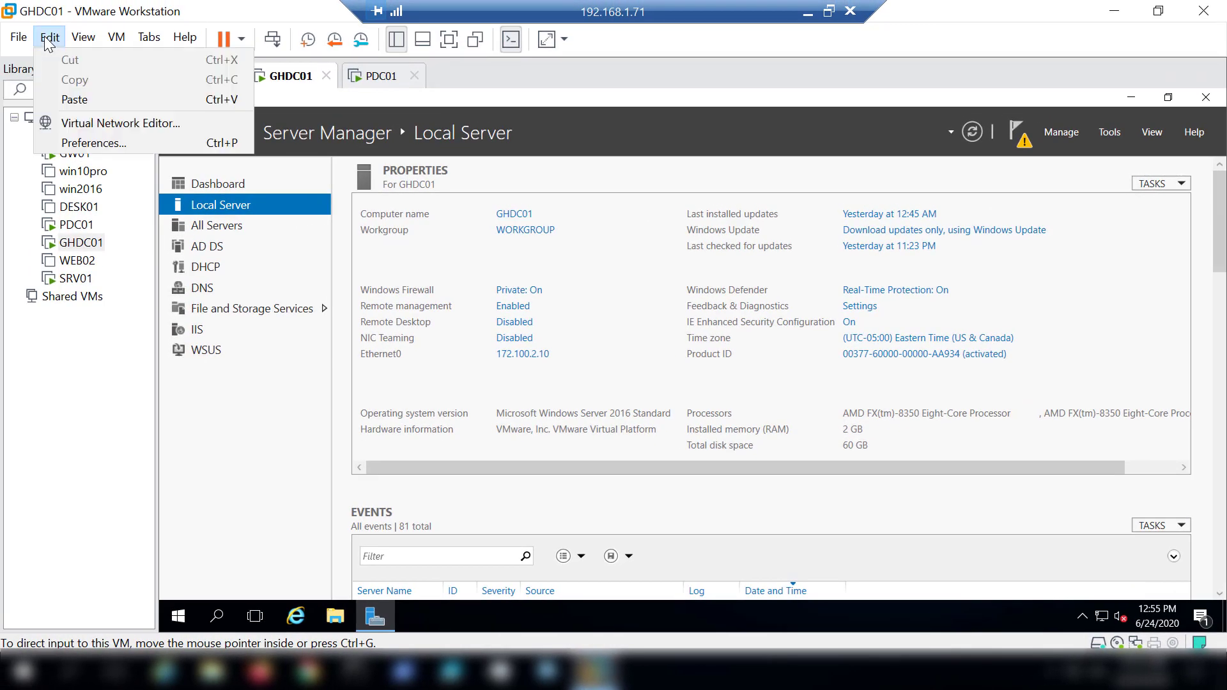
pyautogui.click(83, 126)
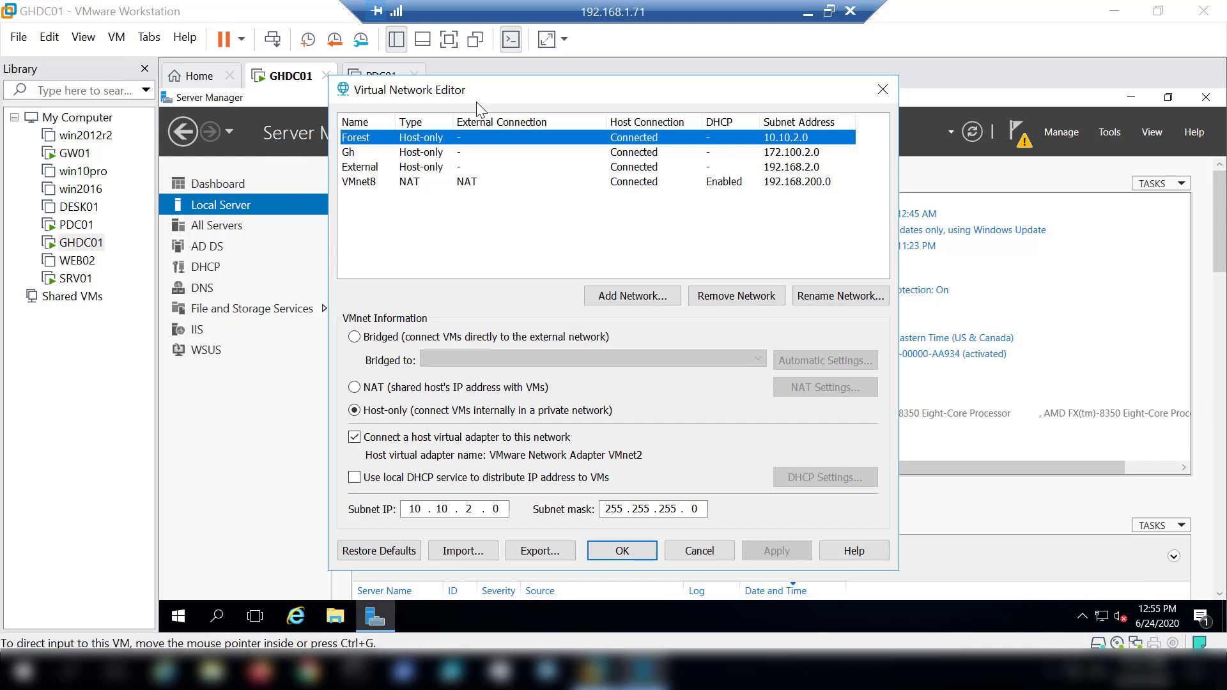
pyautogui.moveTo(476, 90)
pyautogui.mouseDown()
pyautogui.moveTo(483, 68)
pyautogui.moveTo(495, 94)
pyautogui.mouseUp()
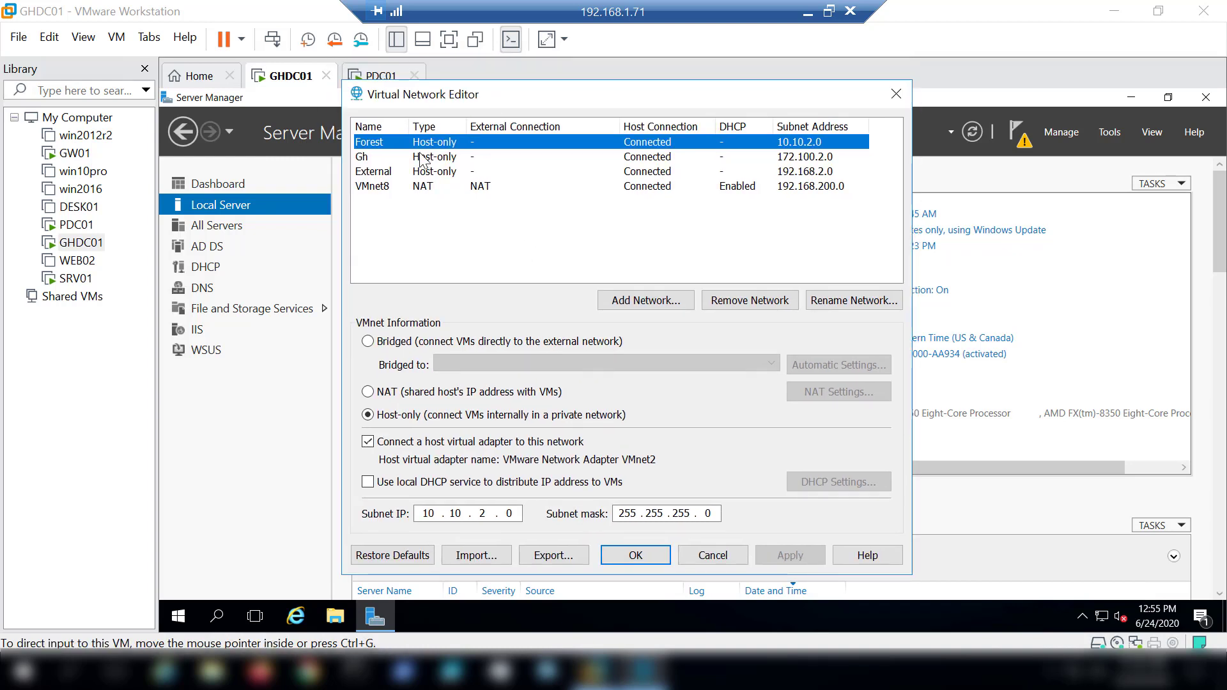
pyautogui.click(364, 158)
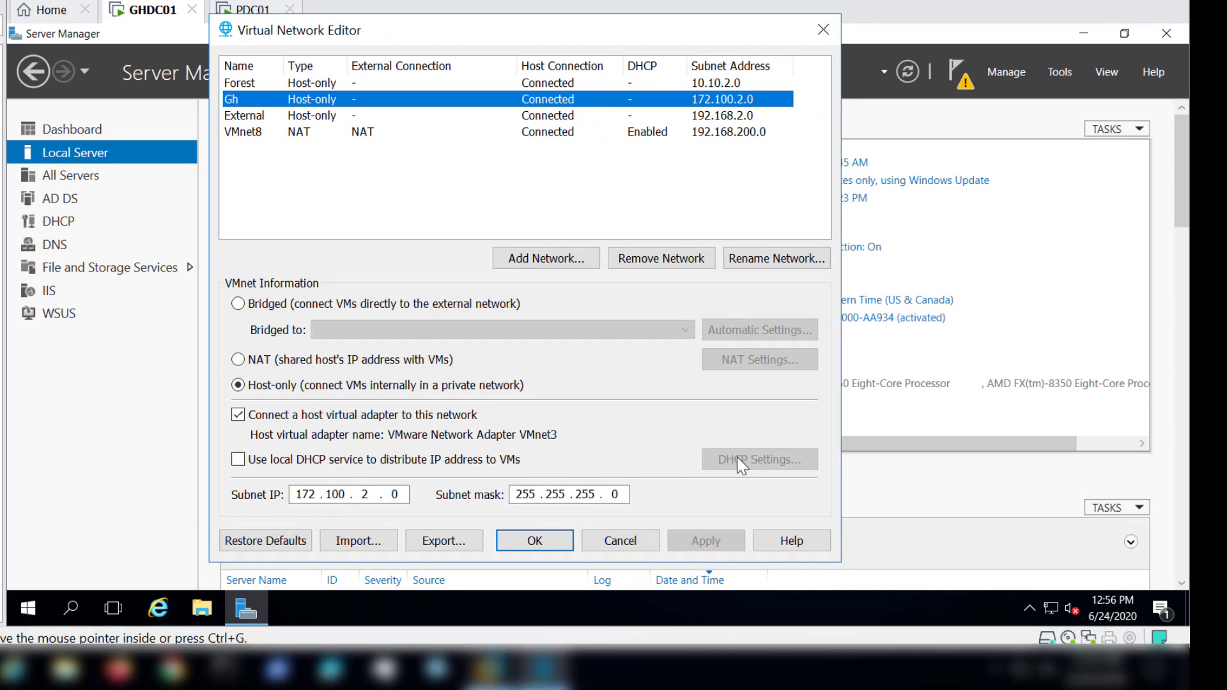
pyautogui.click(240, 86)
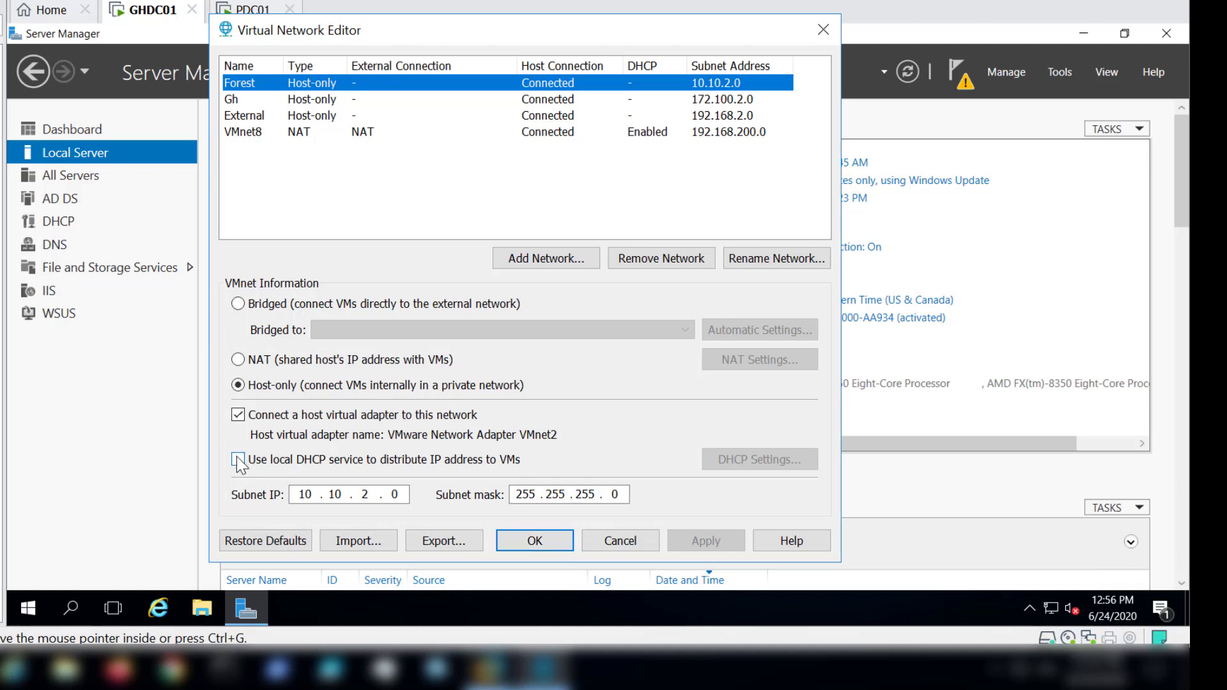
pyautogui.click(230, 100)
pyautogui.click(235, 117)
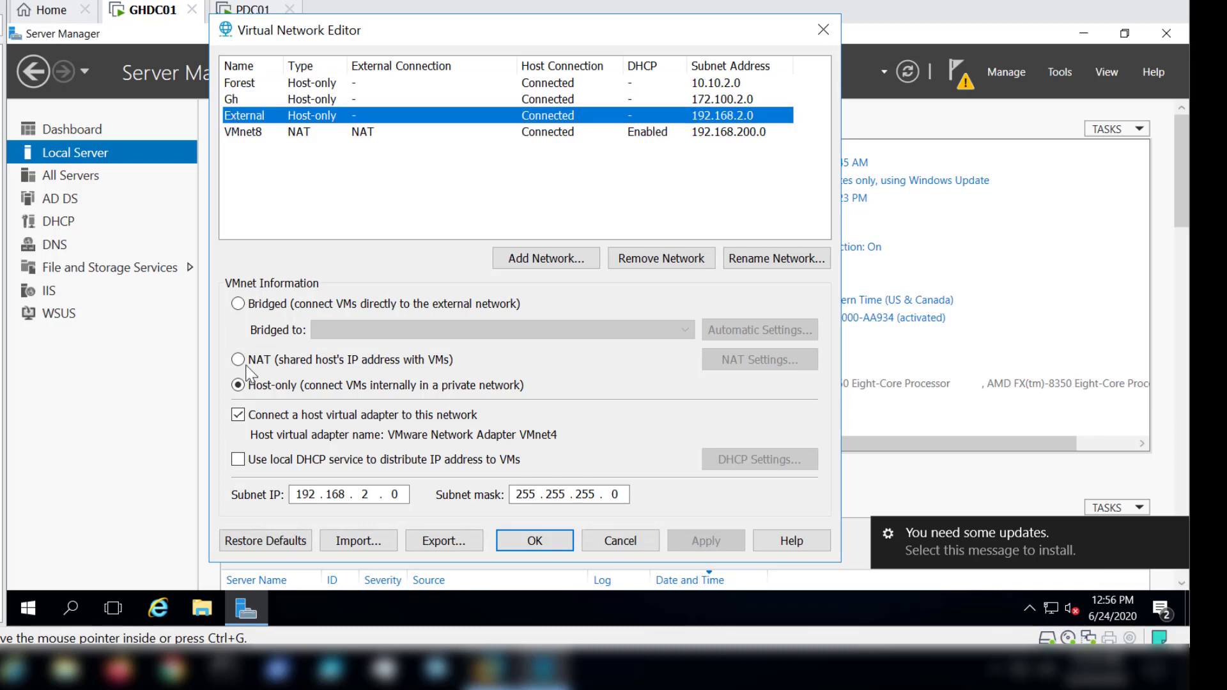
pyautogui.click(558, 546)
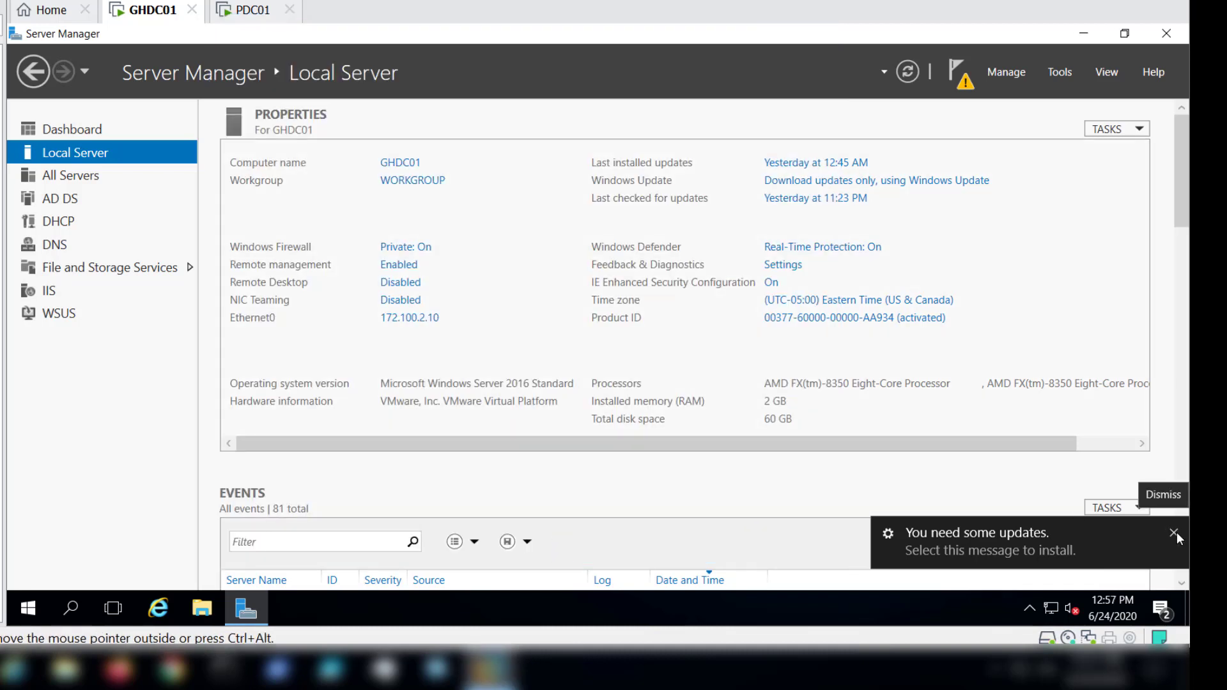
pyautogui.click(1174, 533)
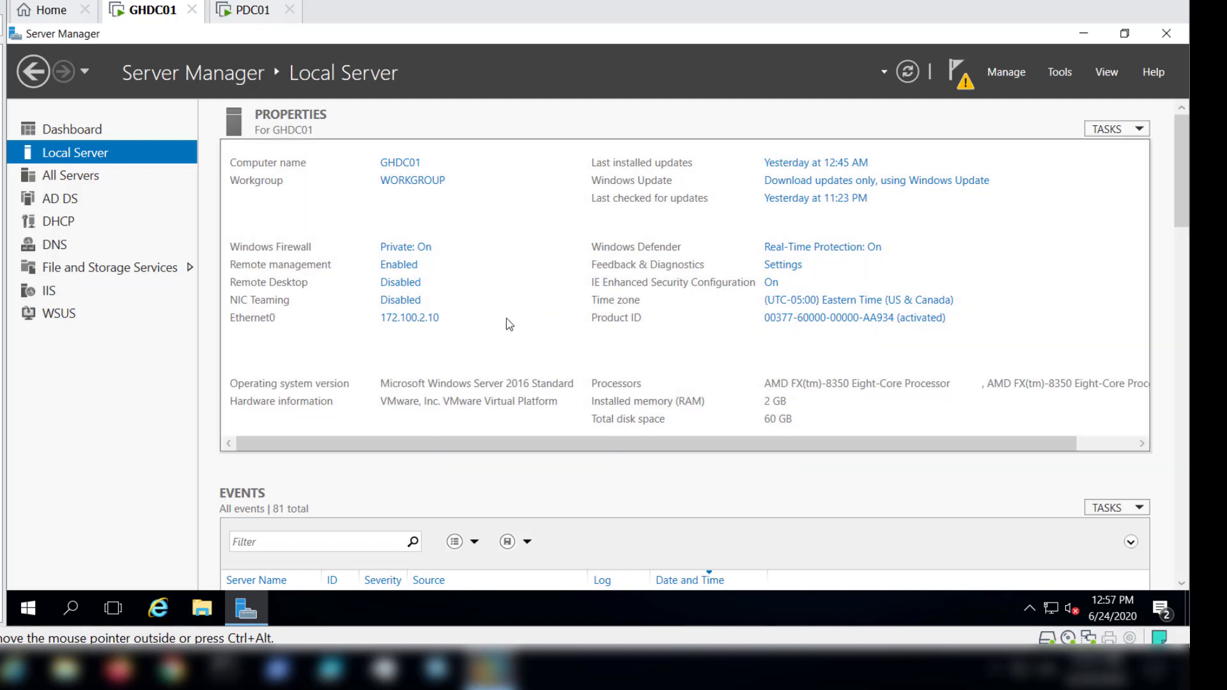
# Open the properties of the Ethernet0 connection on GHDC01.
pyautogui.click(421, 324)
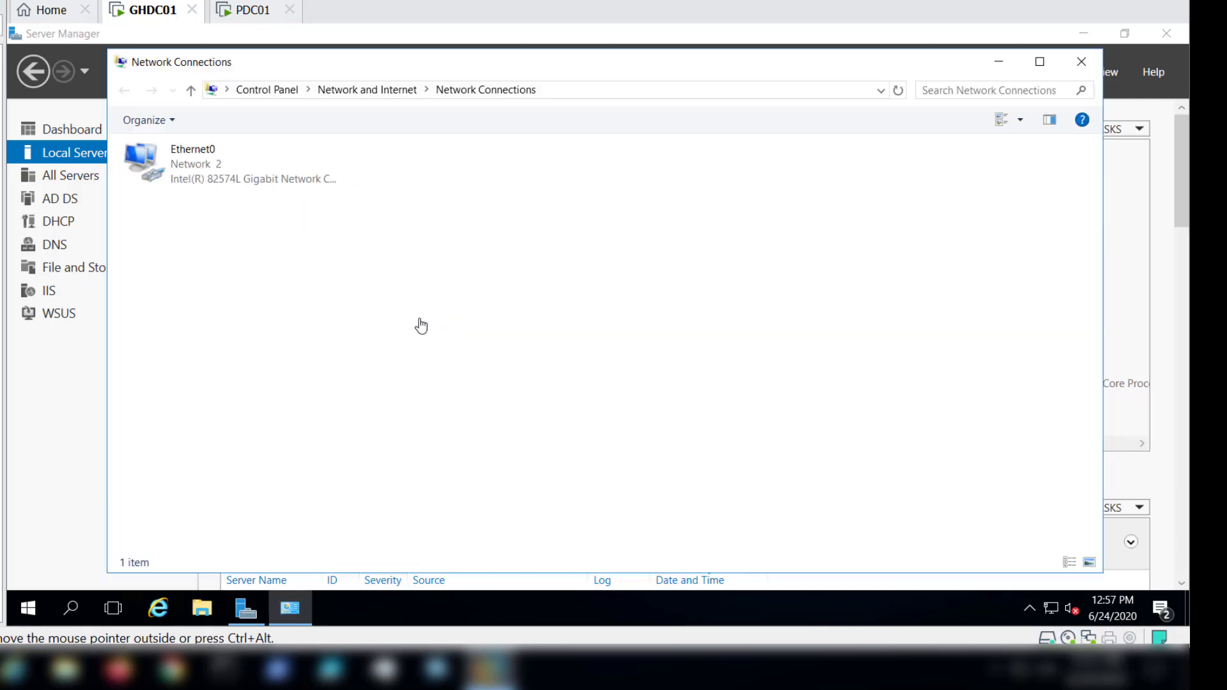
pyautogui.click(195, 174)
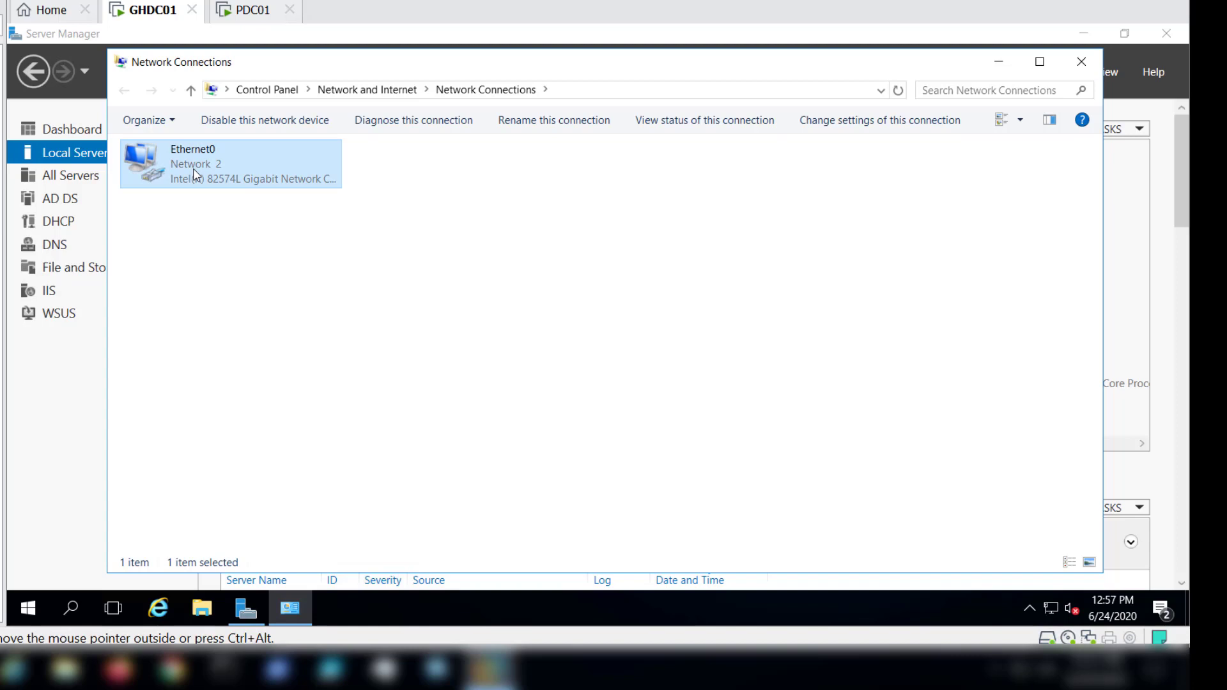
pyautogui.rightClick(195, 174)
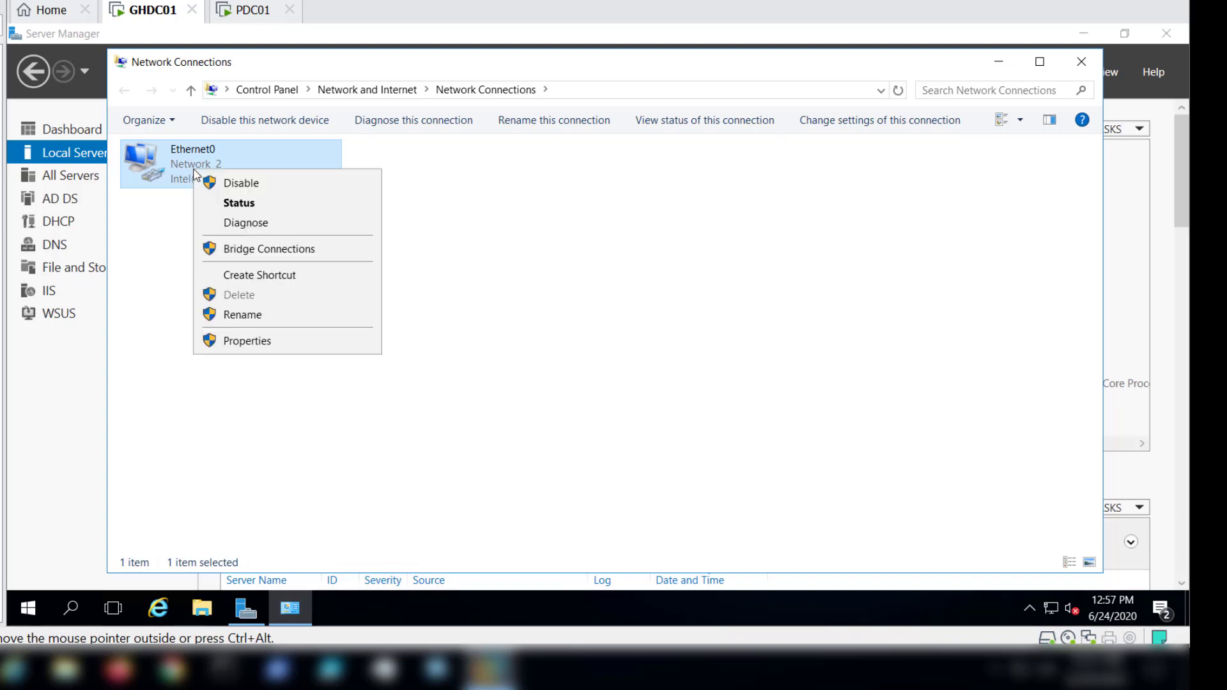
pyautogui.click(246, 342)
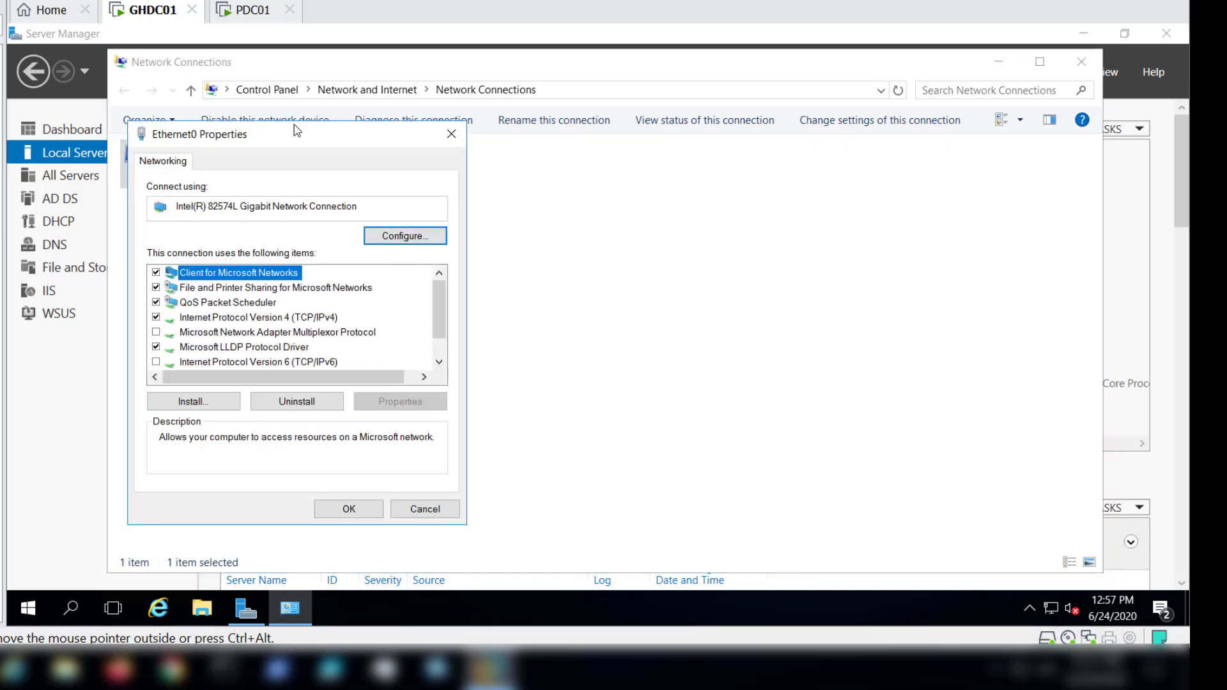
pyautogui.moveTo(297, 131); pyautogui.dragTo(615, 78)
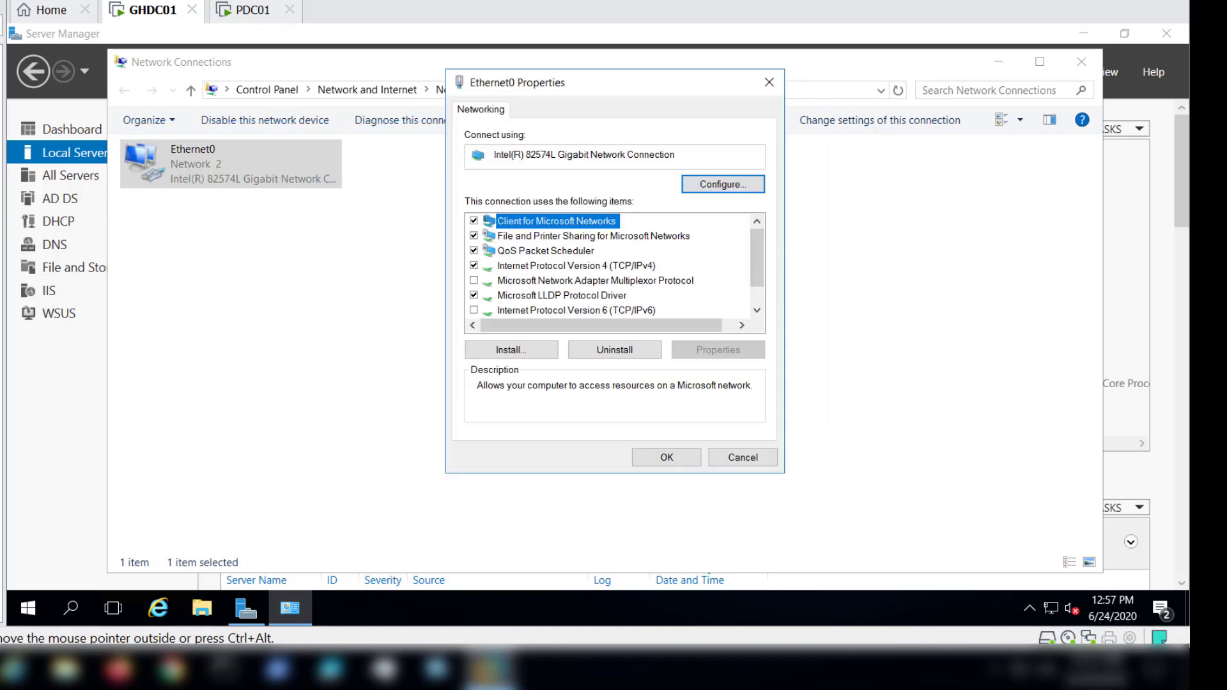
# Check which virtual network the GHDC01 virtual machine's network adapter is attached to.
pyautogui.click(1, 1)
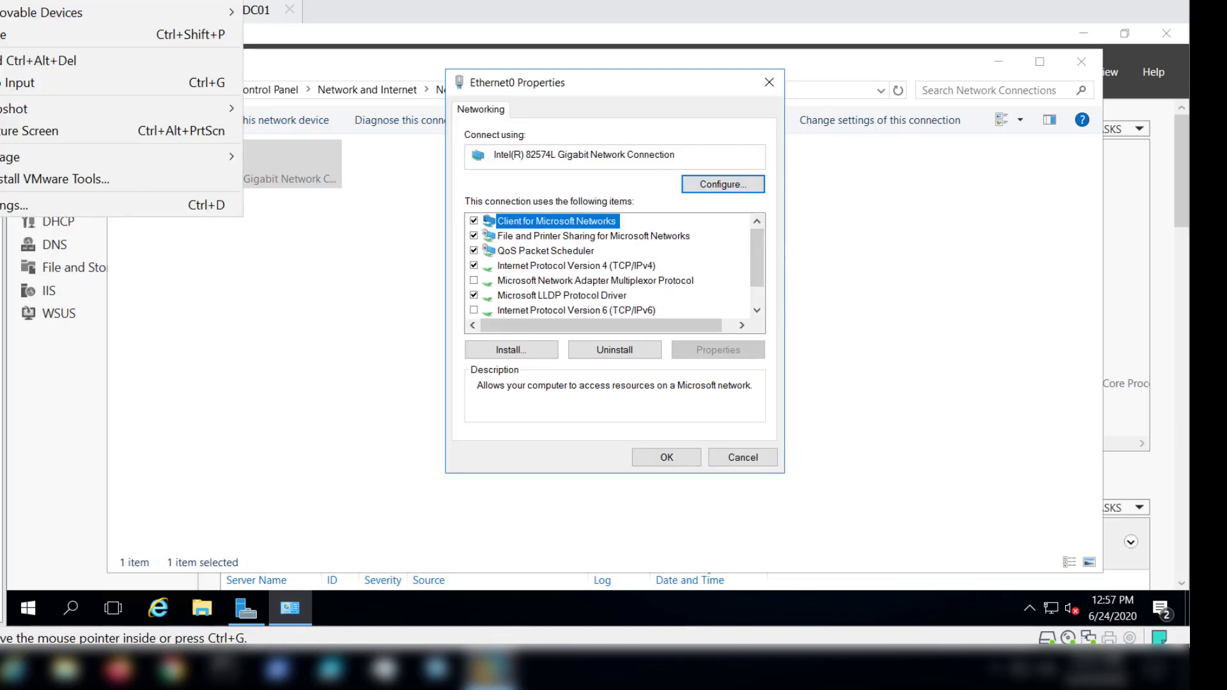
pyautogui.click(12, 202)
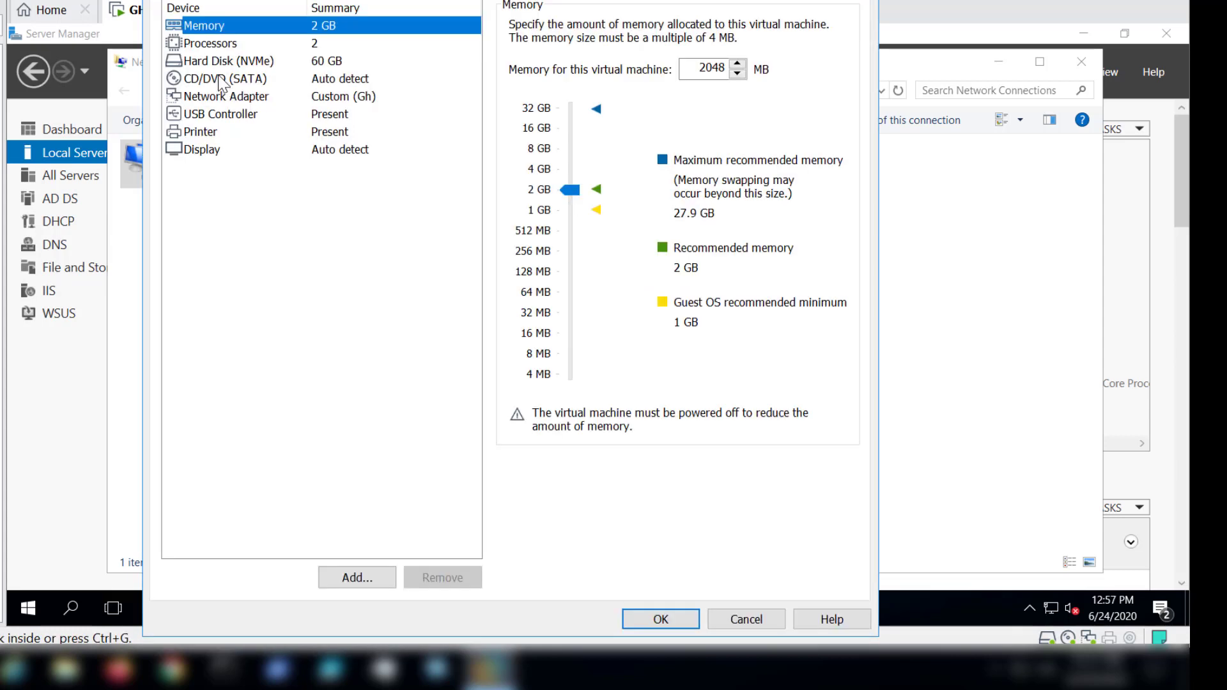
pyautogui.click(225, 97)
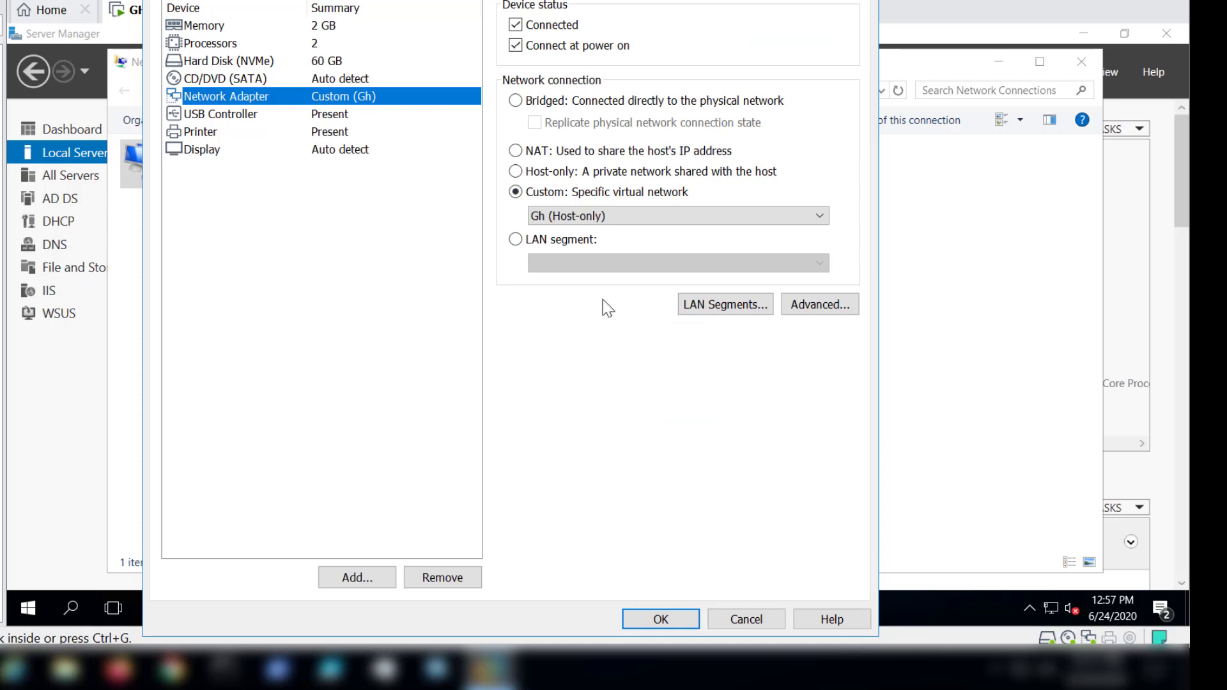
pyautogui.click(662, 620)
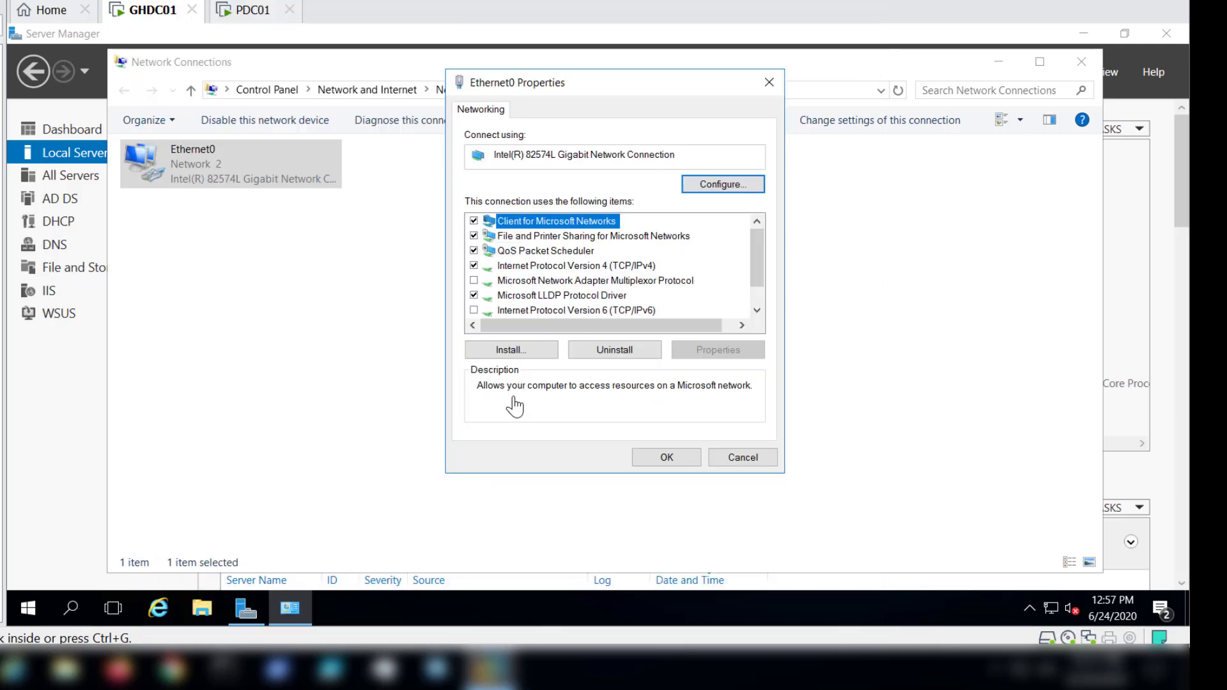
# Review Ethernet0's IPv4 address, gateway and DNS server settings, and close the network connection windows.
pyautogui.click(636, 312)
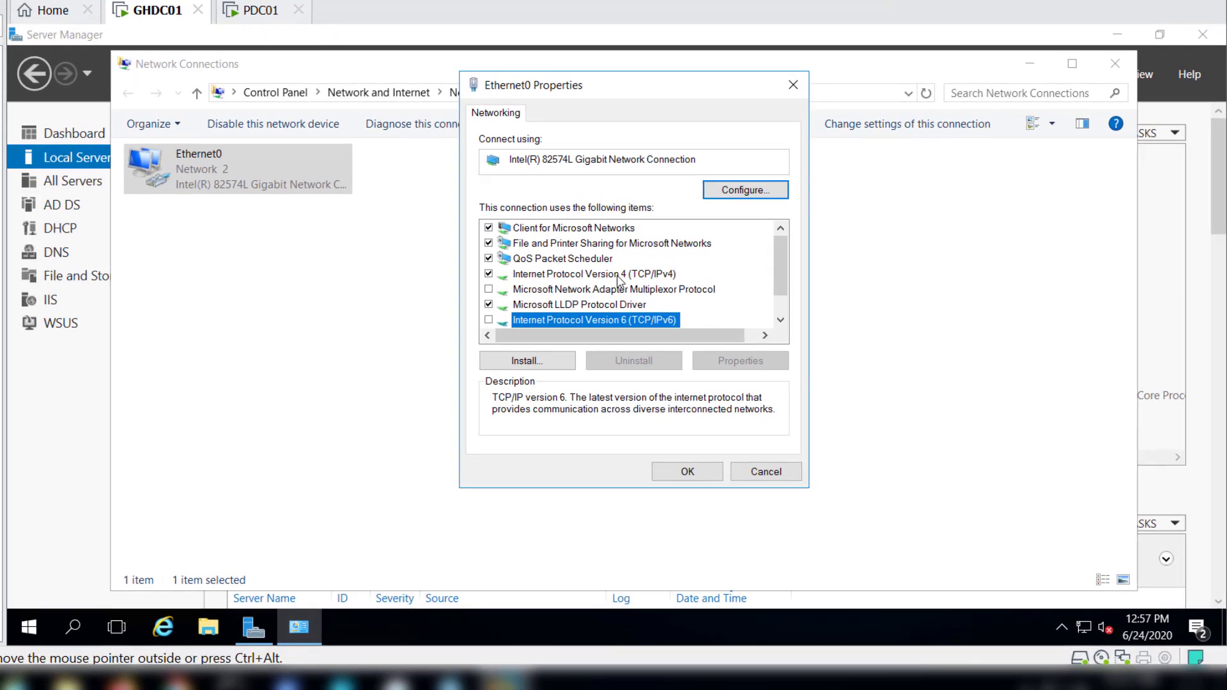
pyautogui.click(617, 274)
pyautogui.click(742, 362)
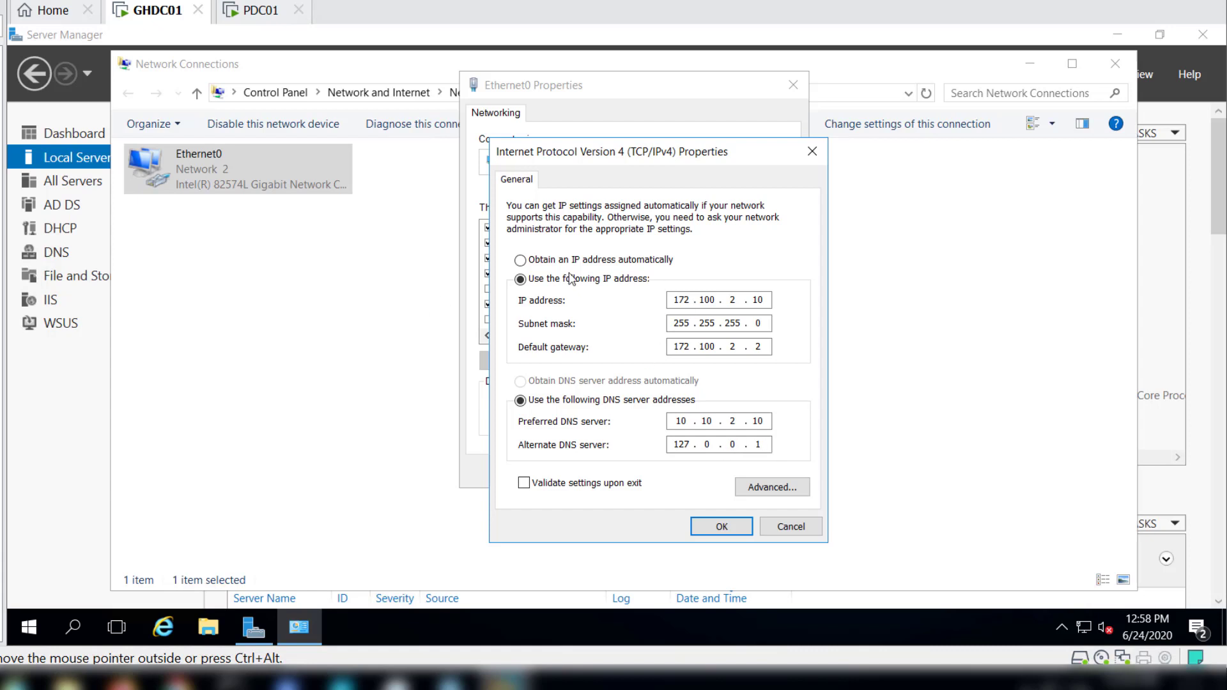
pyautogui.click(721, 526)
pyautogui.click(685, 470)
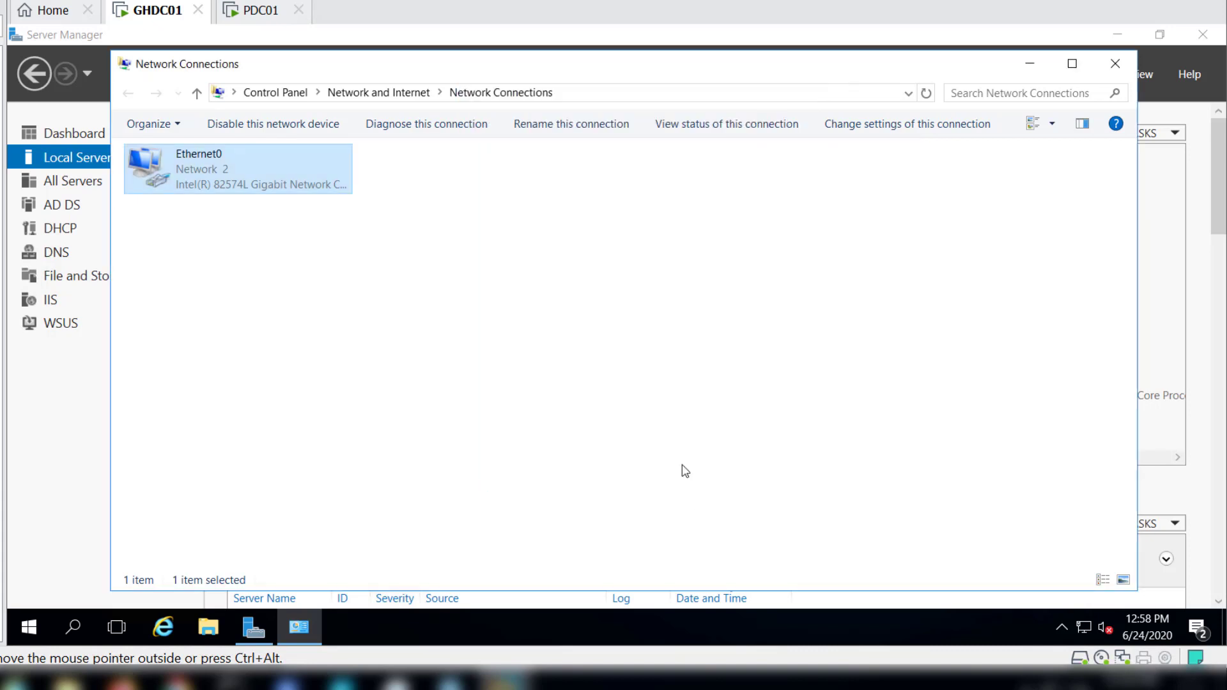
pyautogui.click(1116, 66)
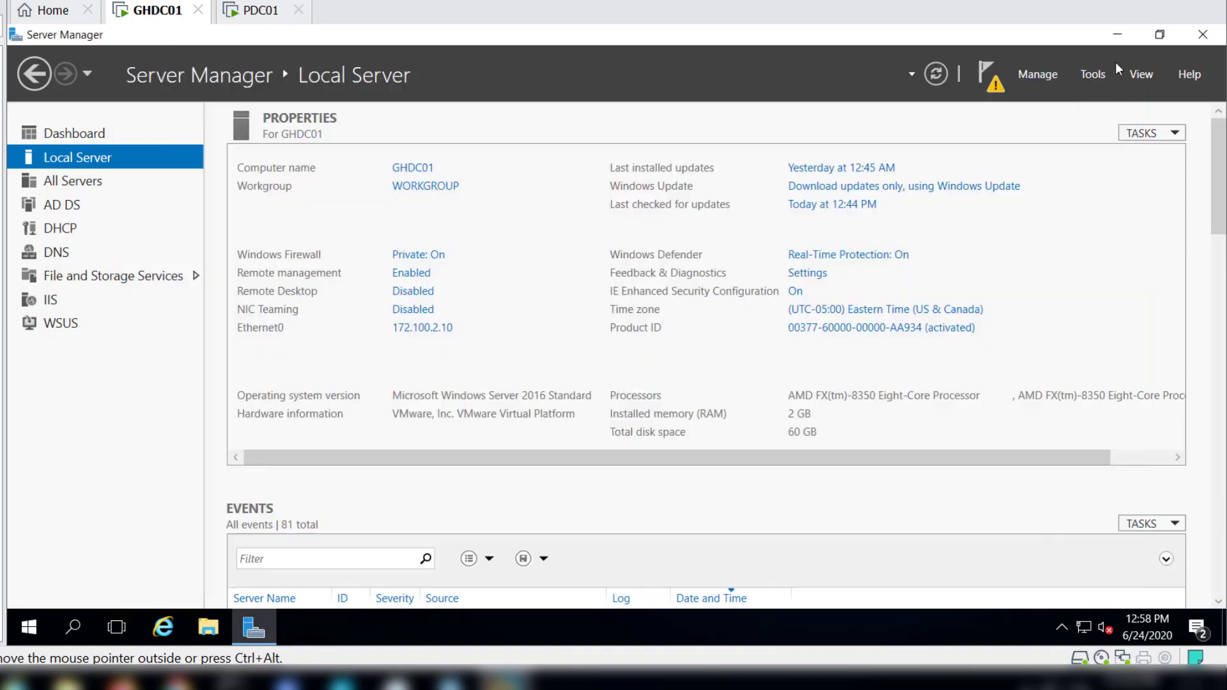
# Start promoting the server to a domain controller, adding a new domain to an existing forest with the domain type Child Domain.
pyautogui.click(996, 88)
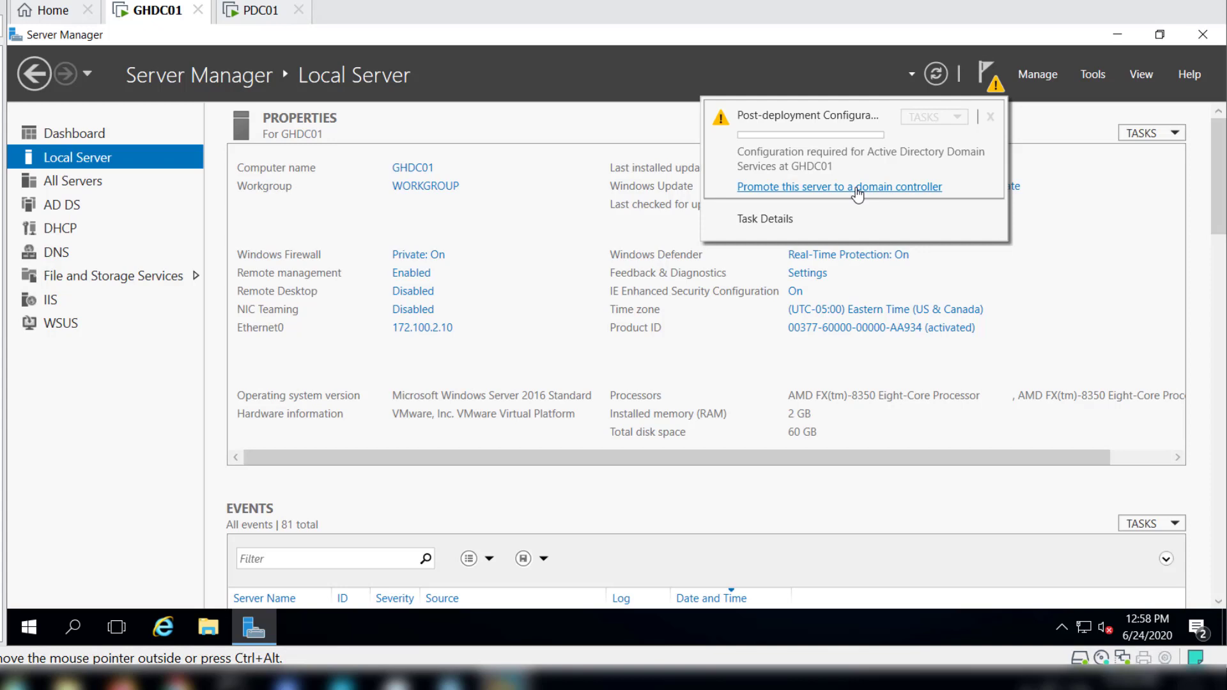
pyautogui.click(857, 187)
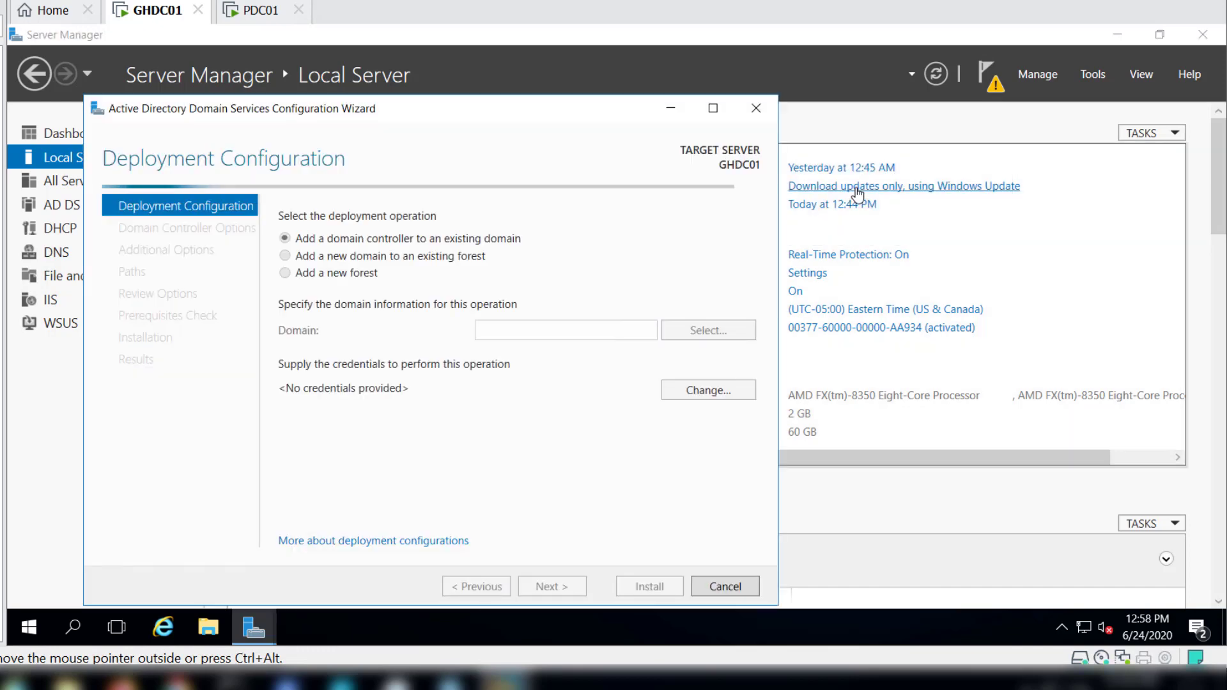
pyautogui.moveTo(443, 112); pyautogui.dragTo(611, 72)
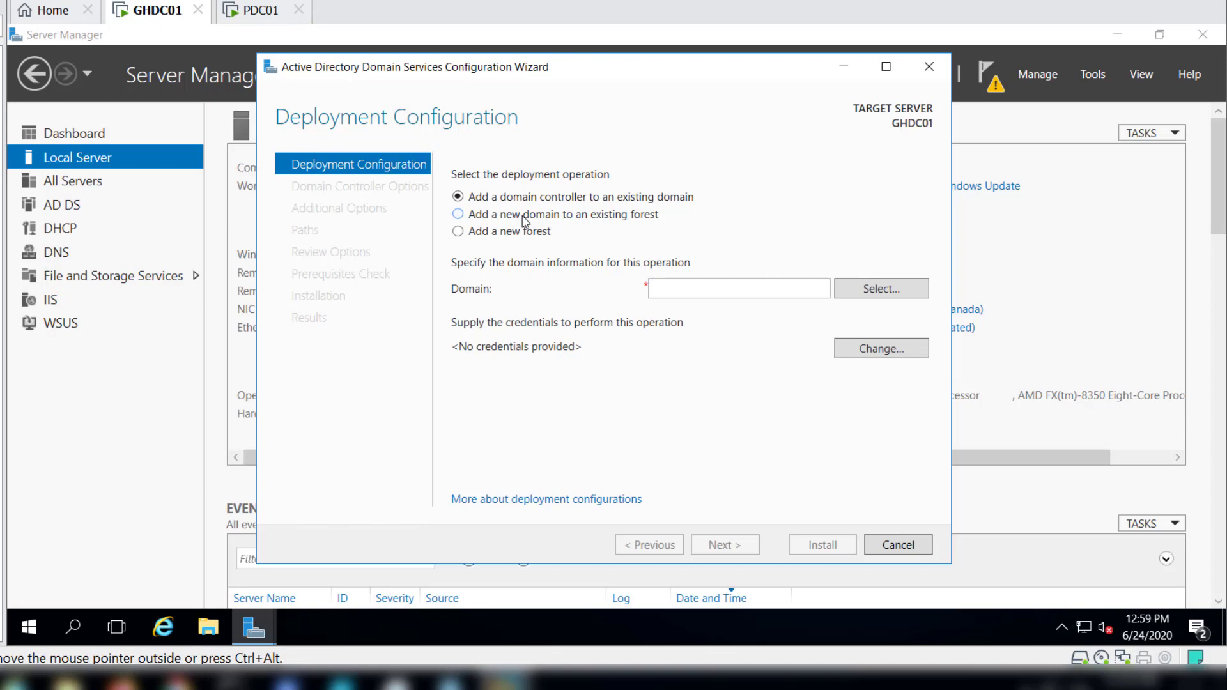
pyautogui.click(458, 215)
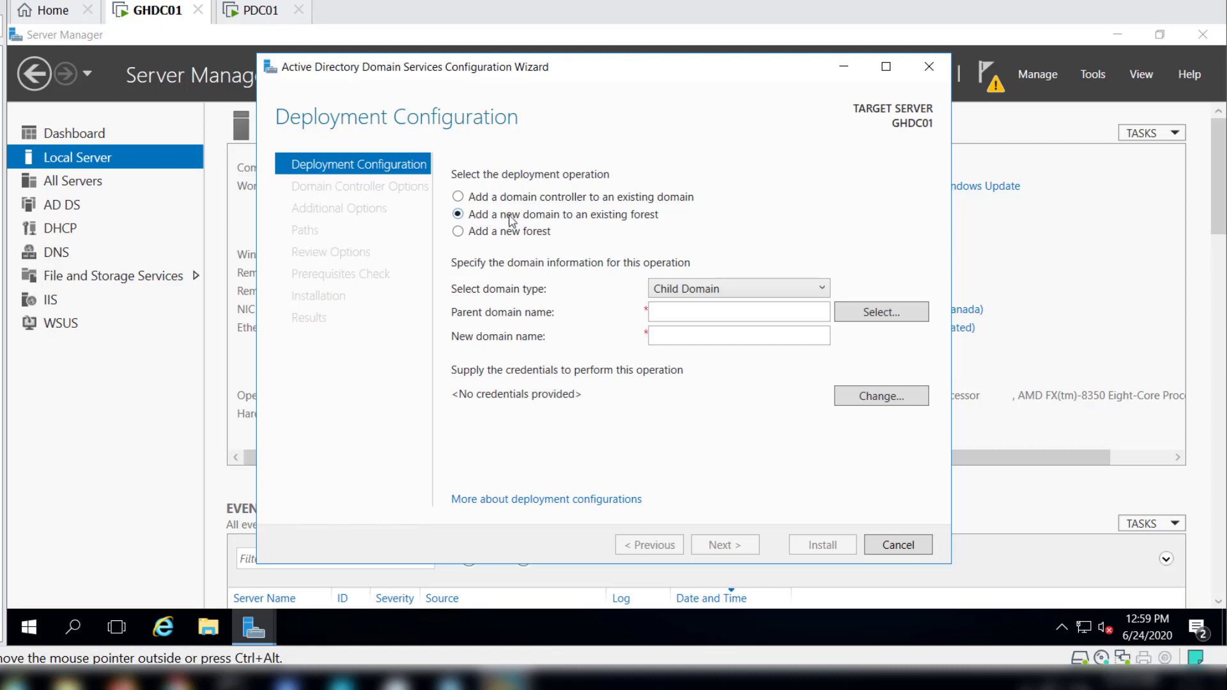
pyautogui.click(731, 292)
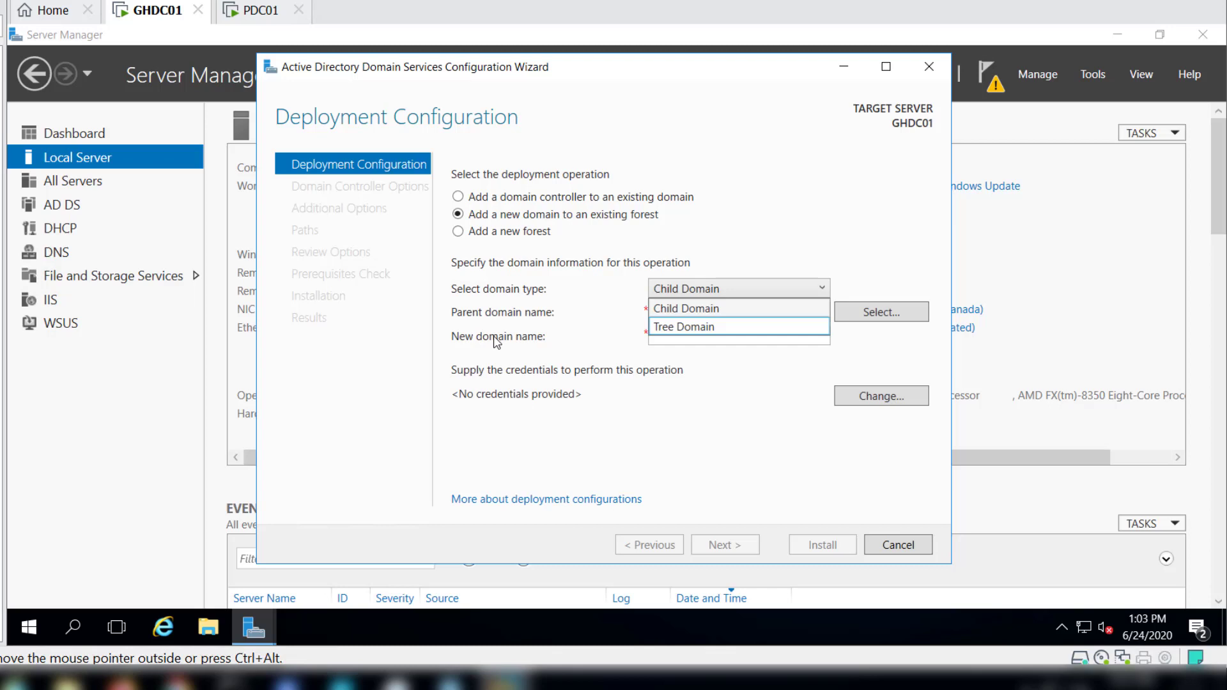
pyautogui.click(726, 309)
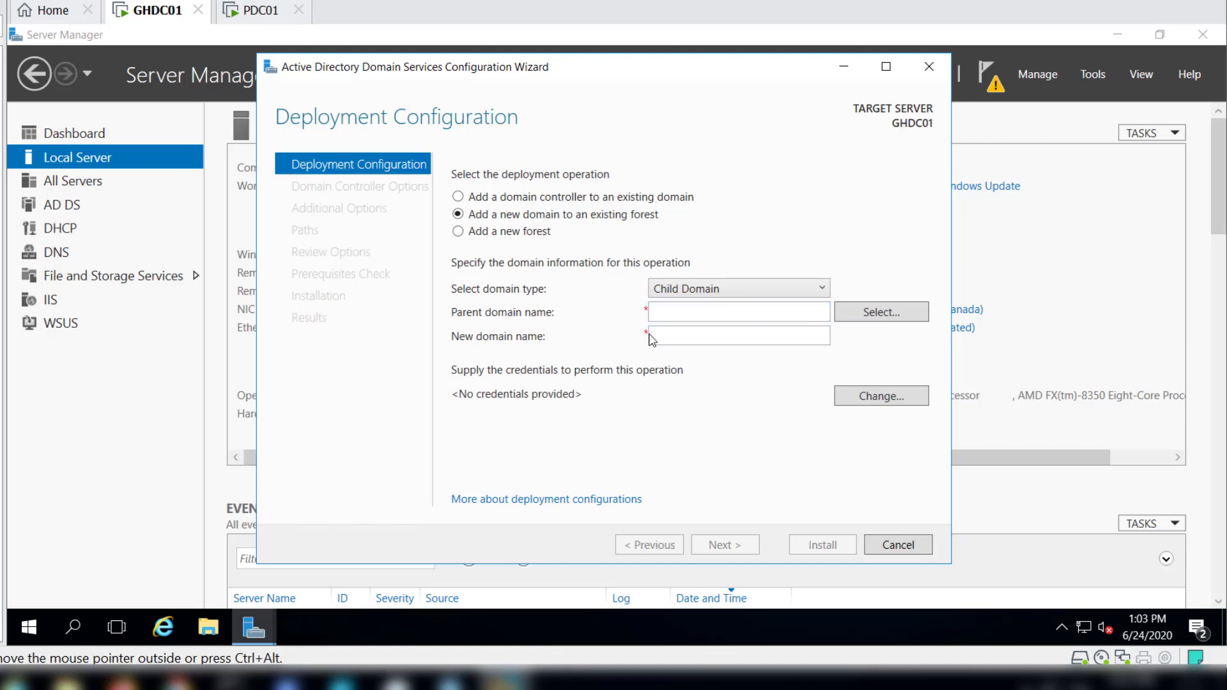
# Supply the afro.local administrator's user name and account password as the credentials for the deployment operation.
pyautogui.click(884, 400)
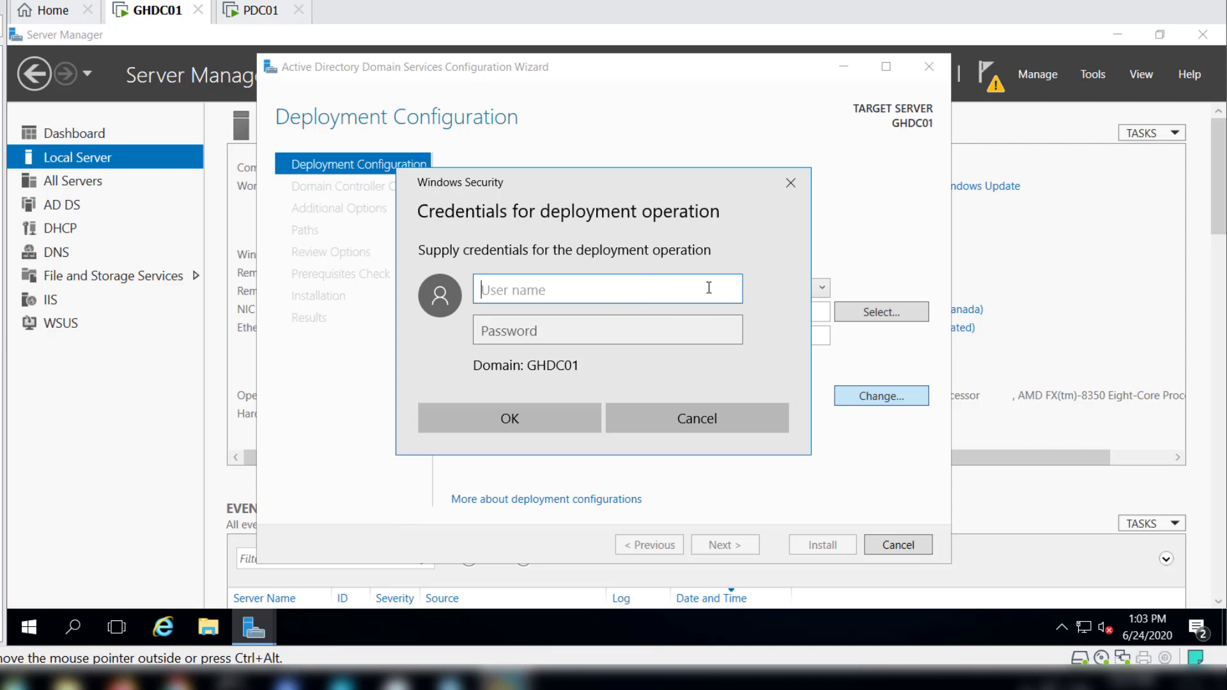
pyautogui.write('administrator@afro')
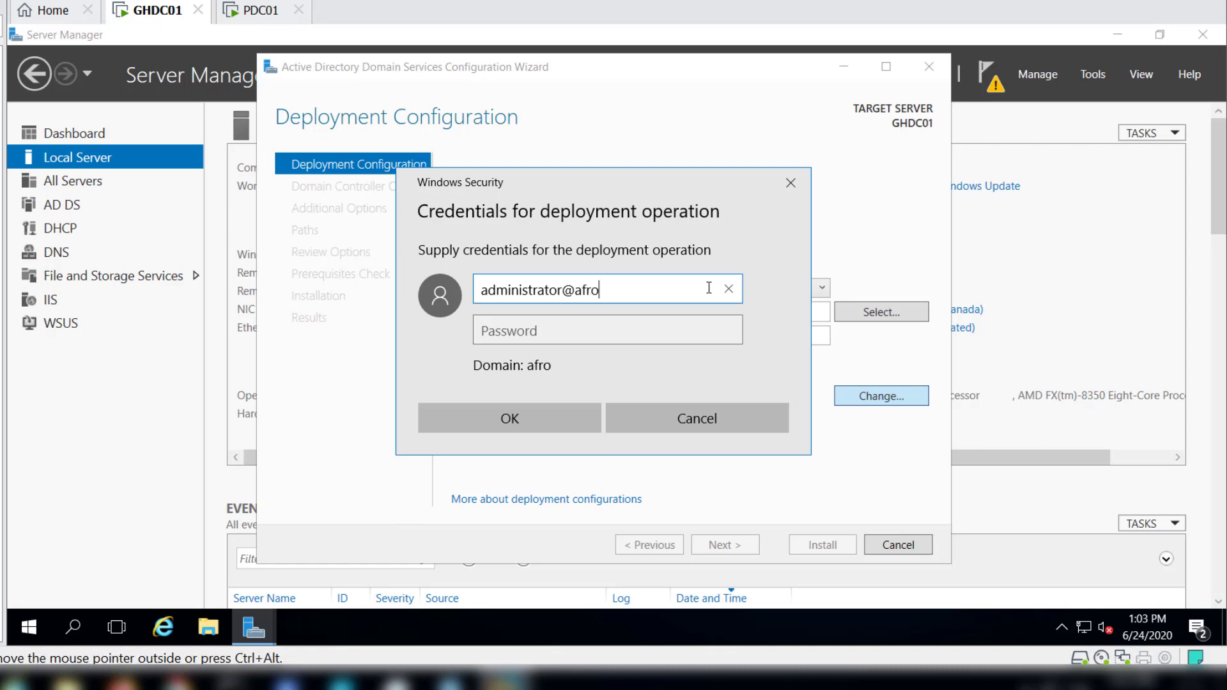
pyautogui.write('.local')
pyautogui.press('Tab')
pyautogui.write('•••••')
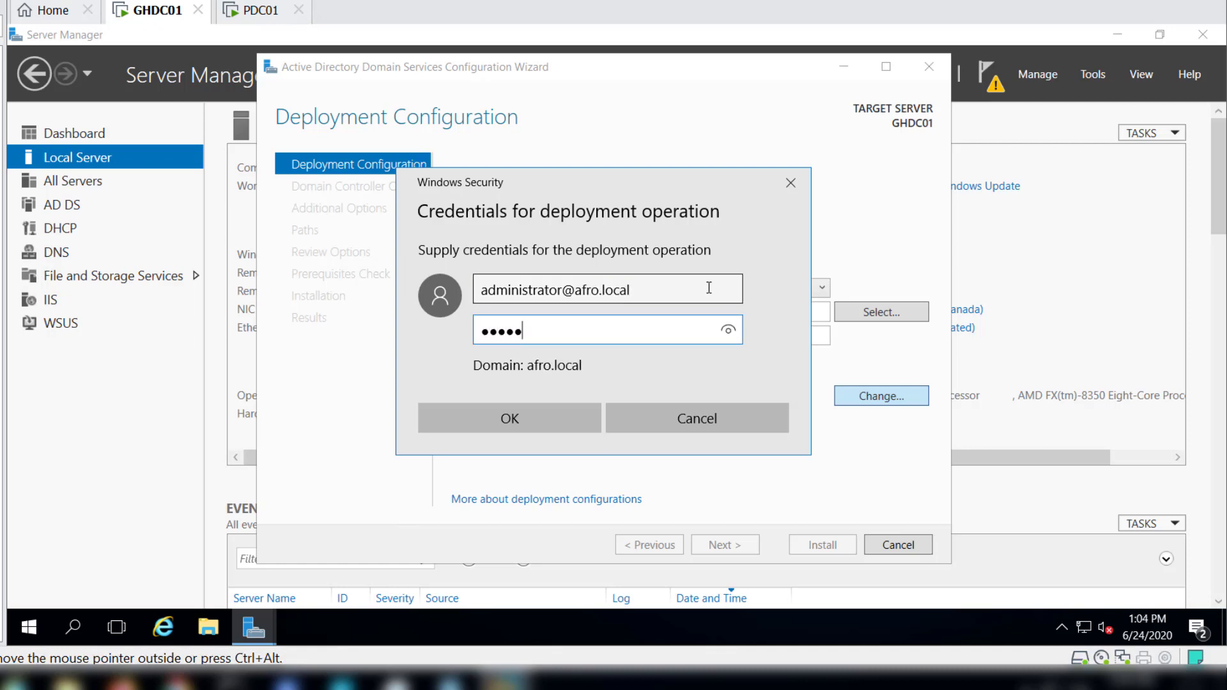
pyautogui.write('••••')
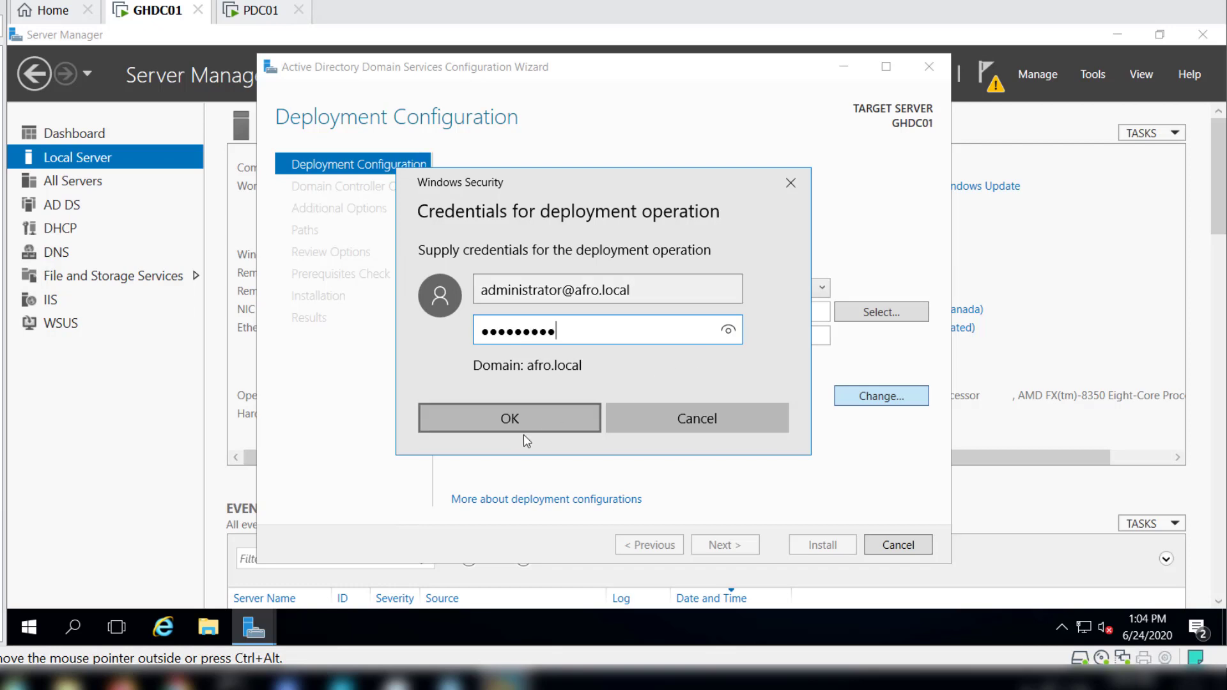
pyautogui.click(516, 420)
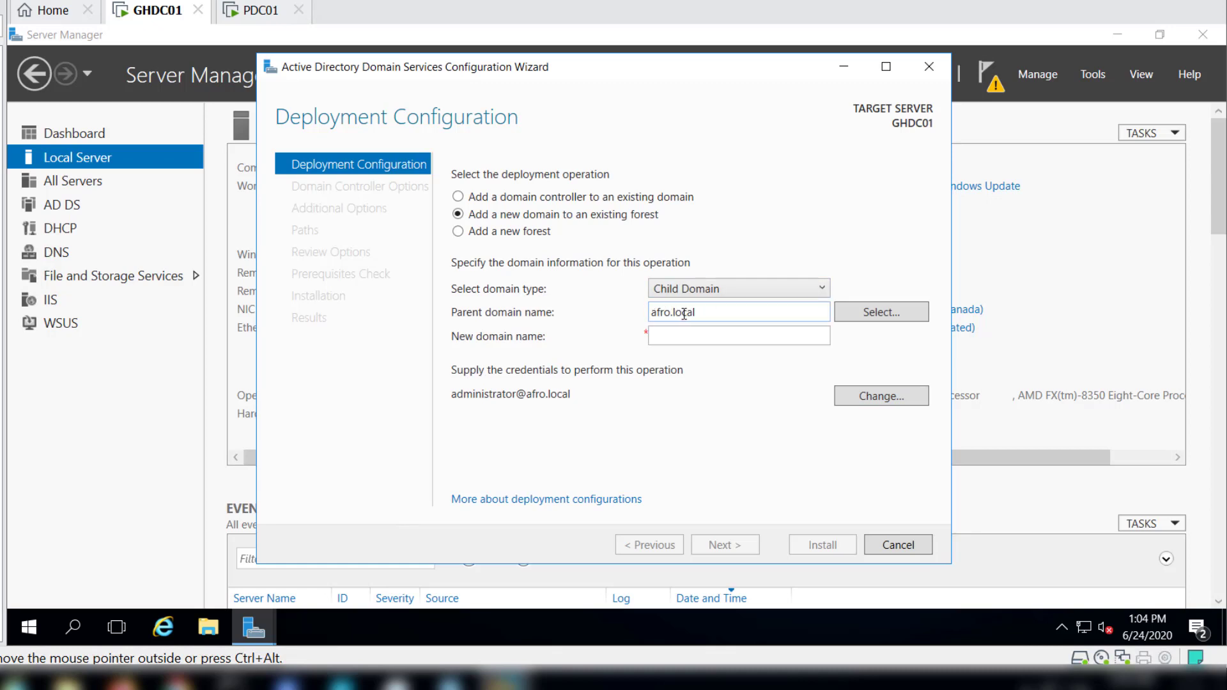
# Name the new child domain gh under the parent afro.local and proceed to the domain controller options.
pyautogui.click(679, 336)
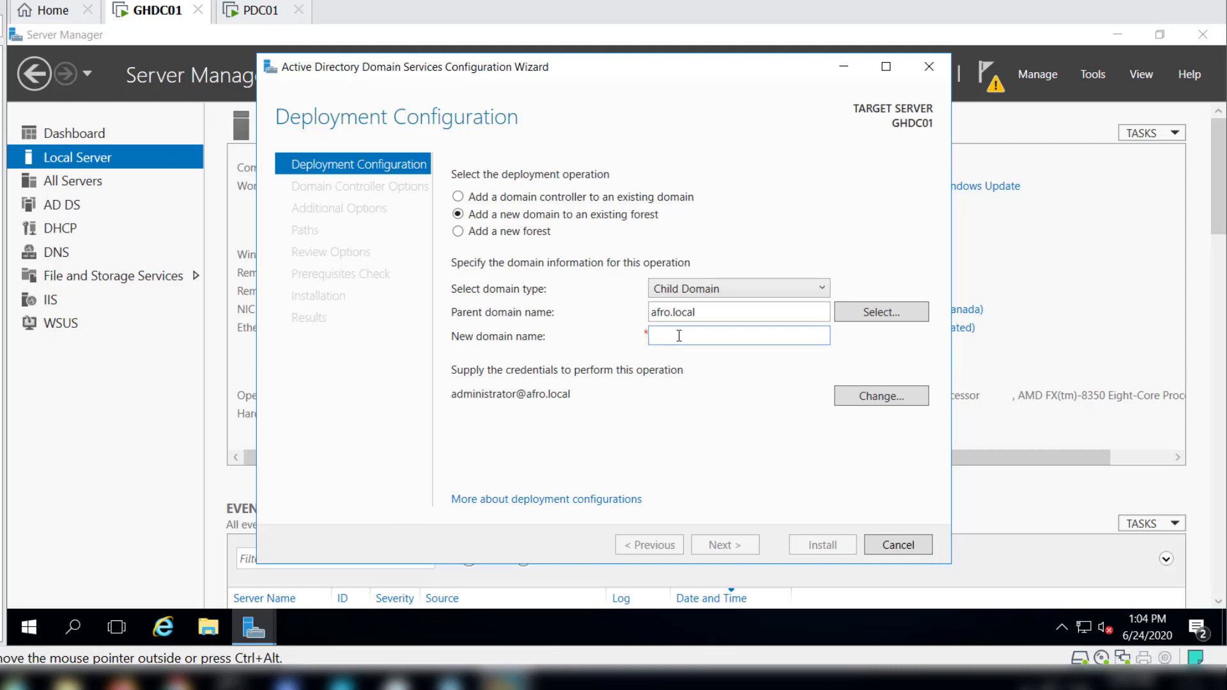
pyautogui.write('gh')
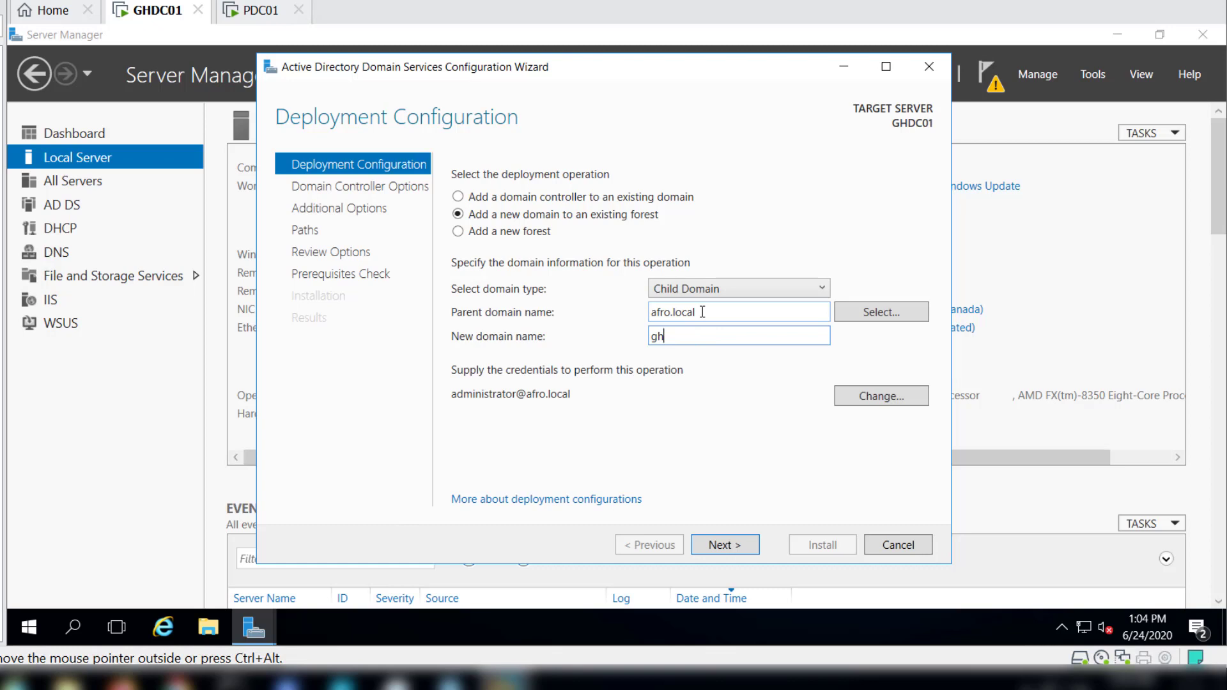
pyautogui.click(734, 555)
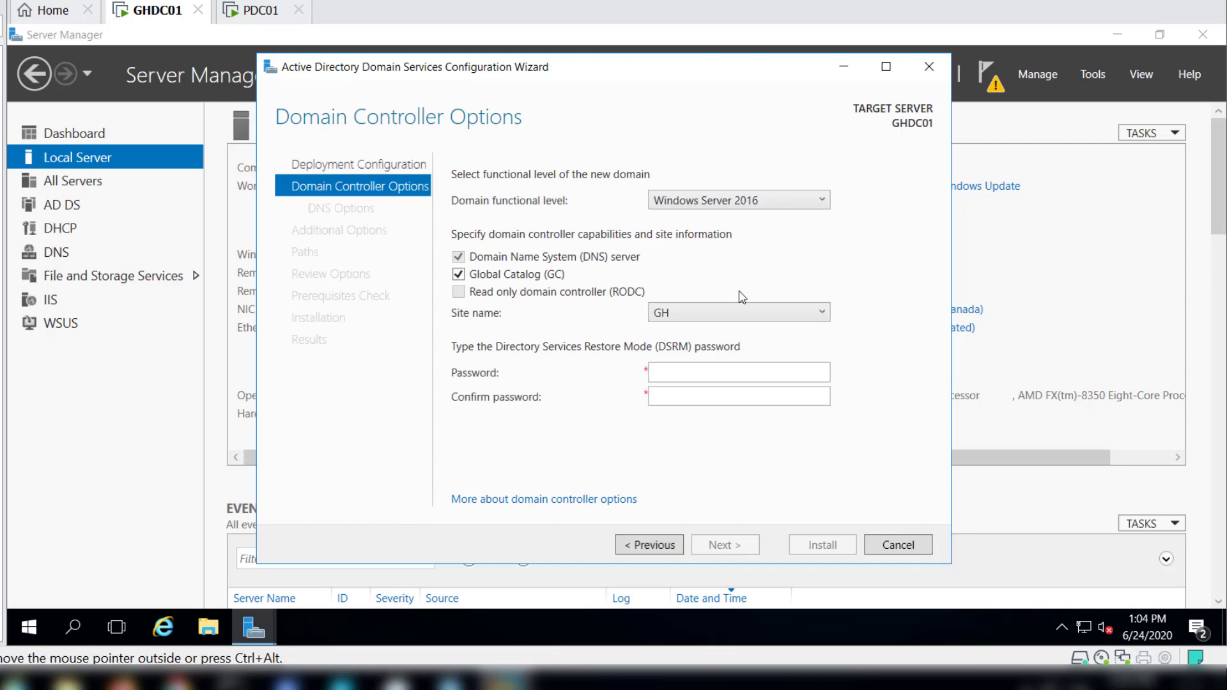
# Set the new domain's functional level to Windows Server 2012 and keep GH as the site name.
pyautogui.click(736, 202)
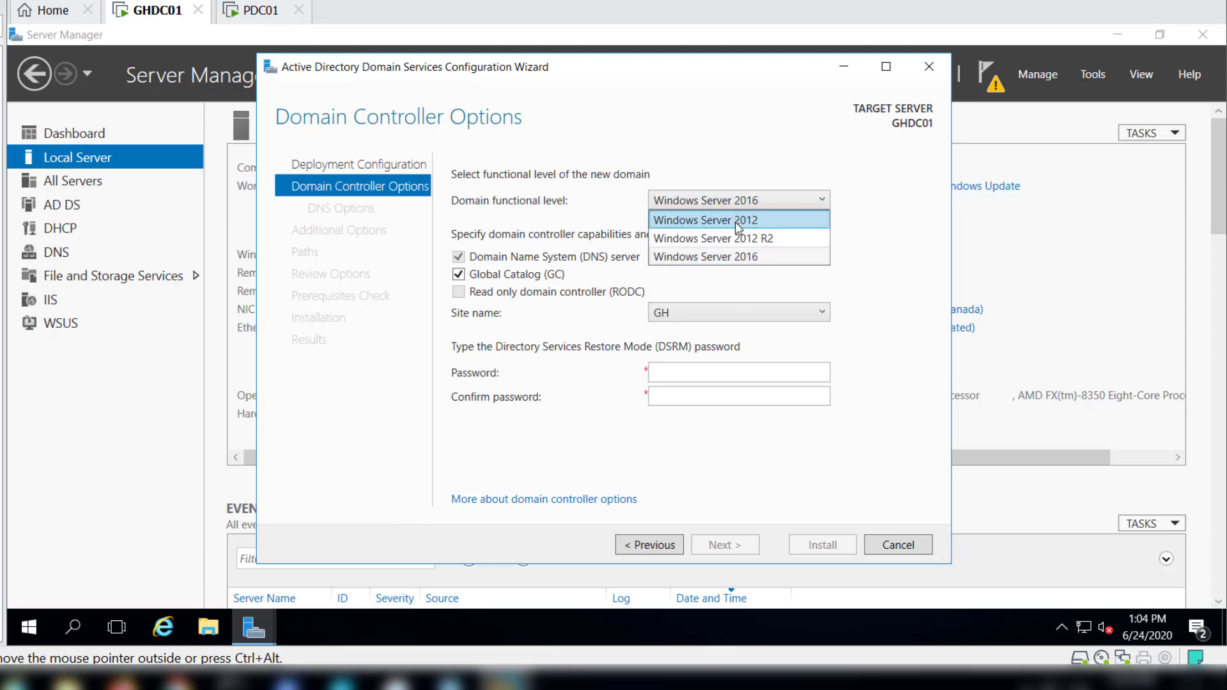
pyautogui.click(738, 221)
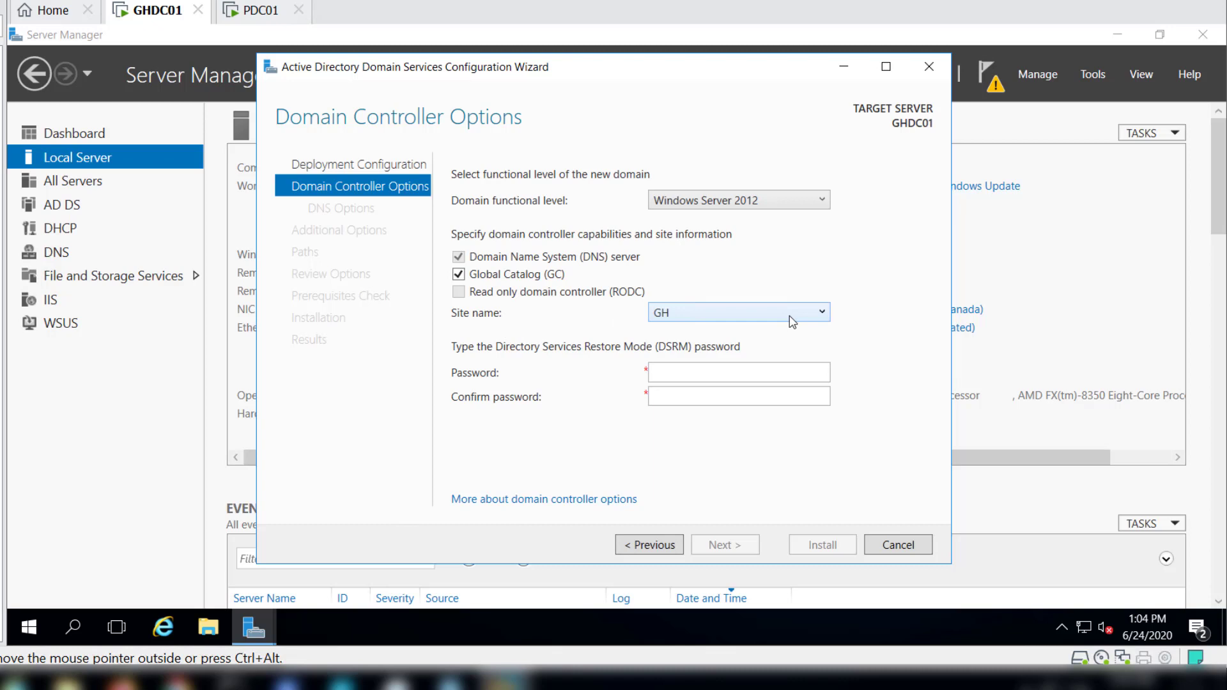
pyautogui.click(672, 317)
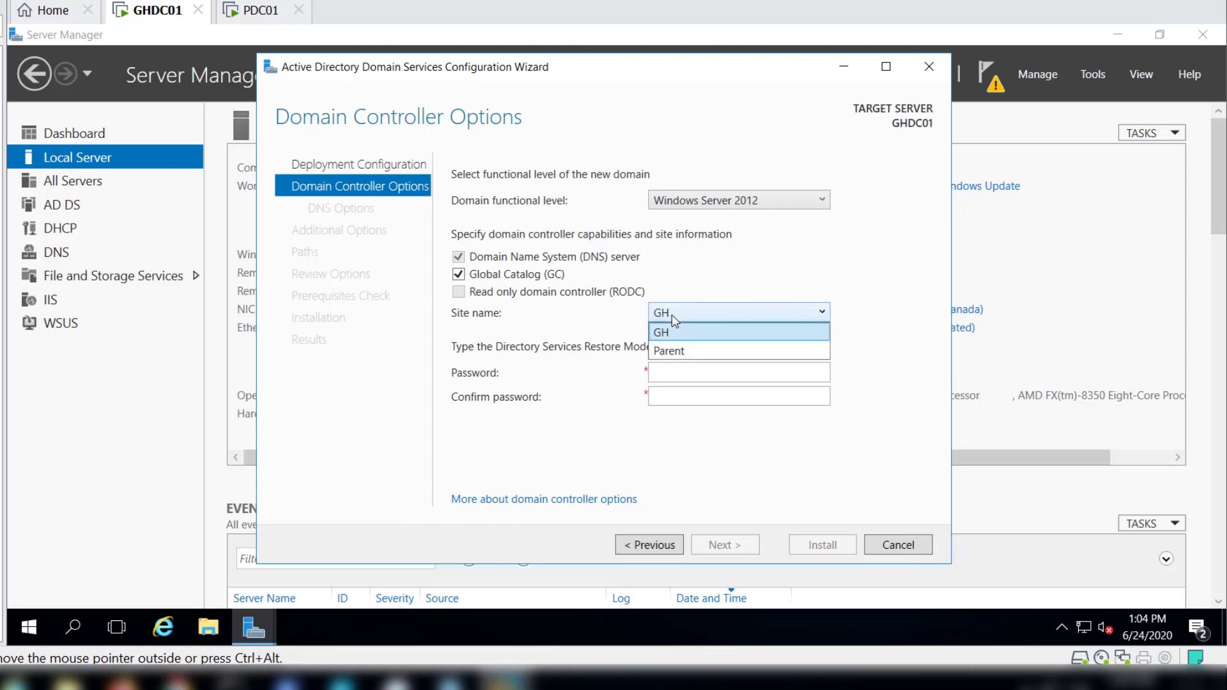
pyautogui.click(672, 314)
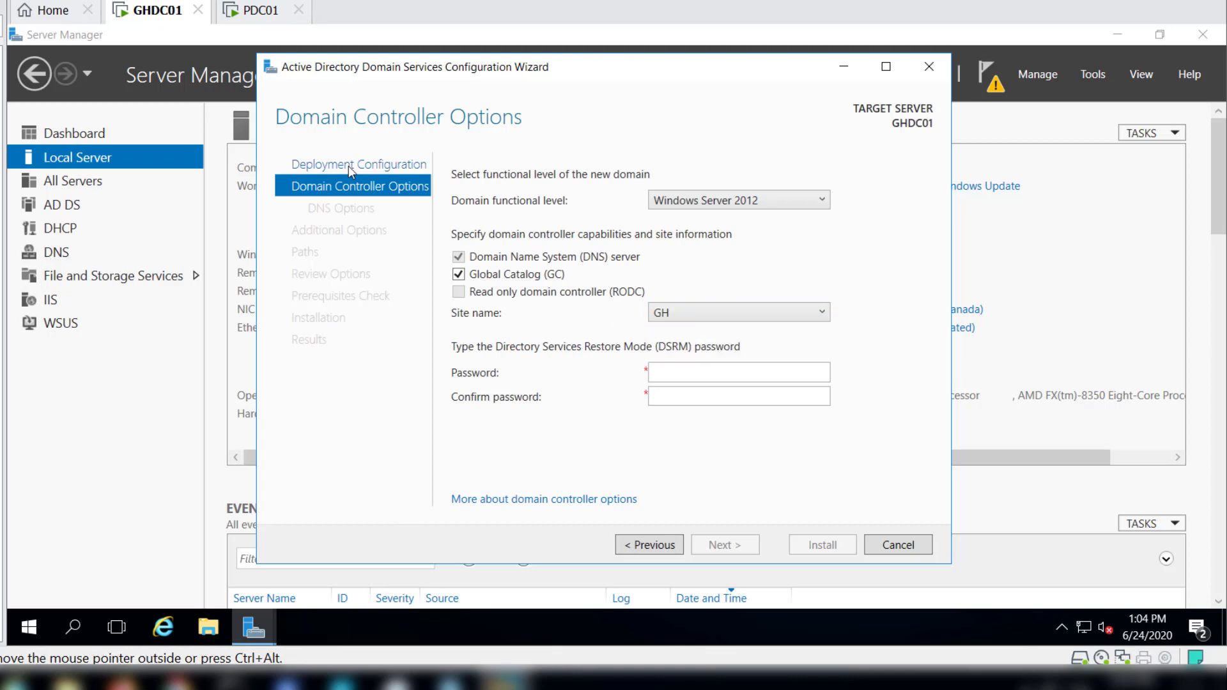
# Switch to the PDC01 virtual machine and unlock it with the domain administrator's account password.
pyautogui.click(259, 11)
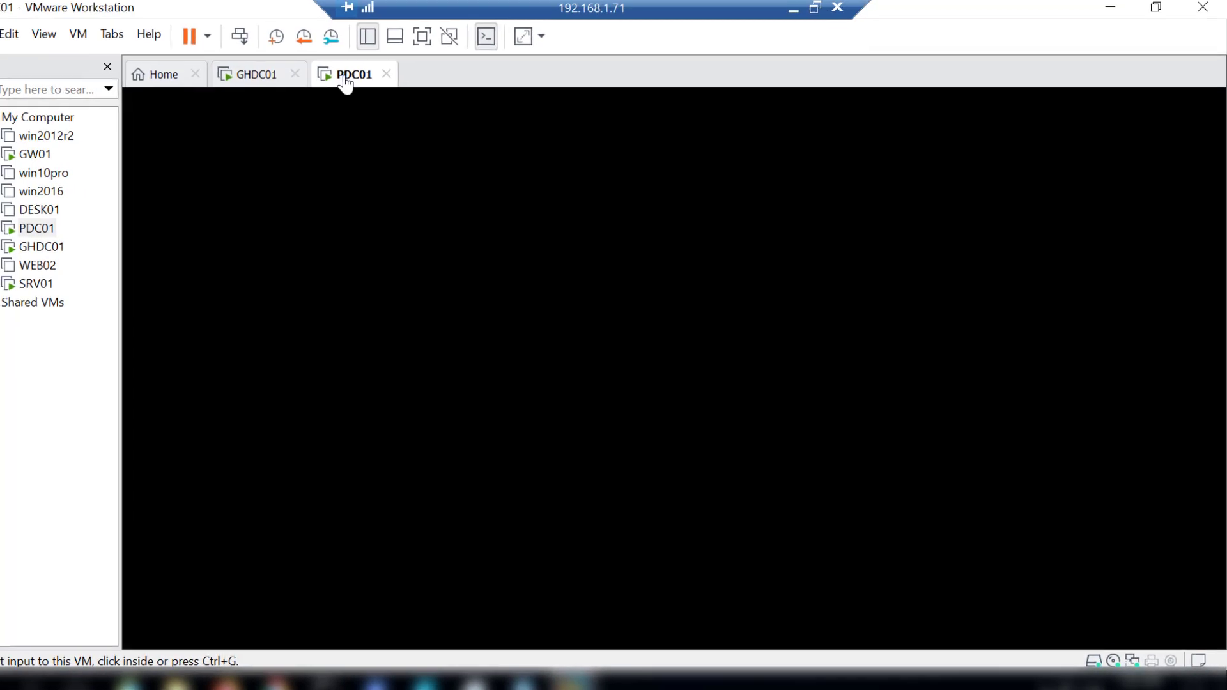
pyautogui.click(609, 417)
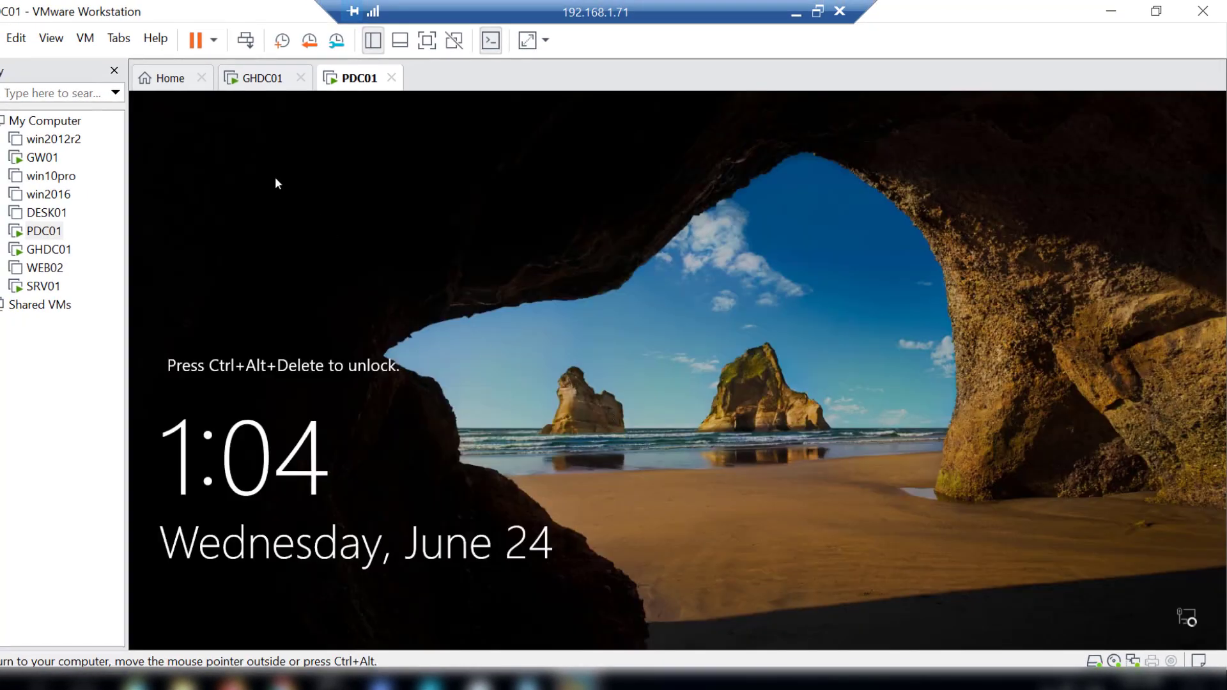
pyautogui.click(80, 39)
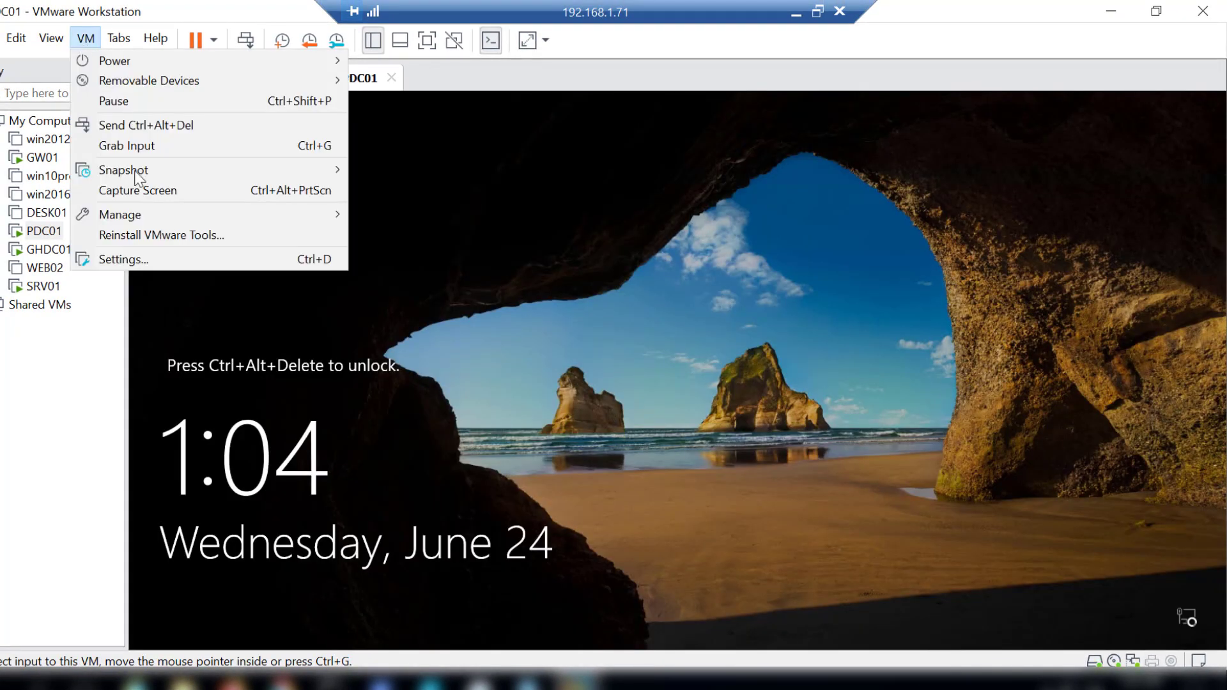
pyautogui.click(153, 125)
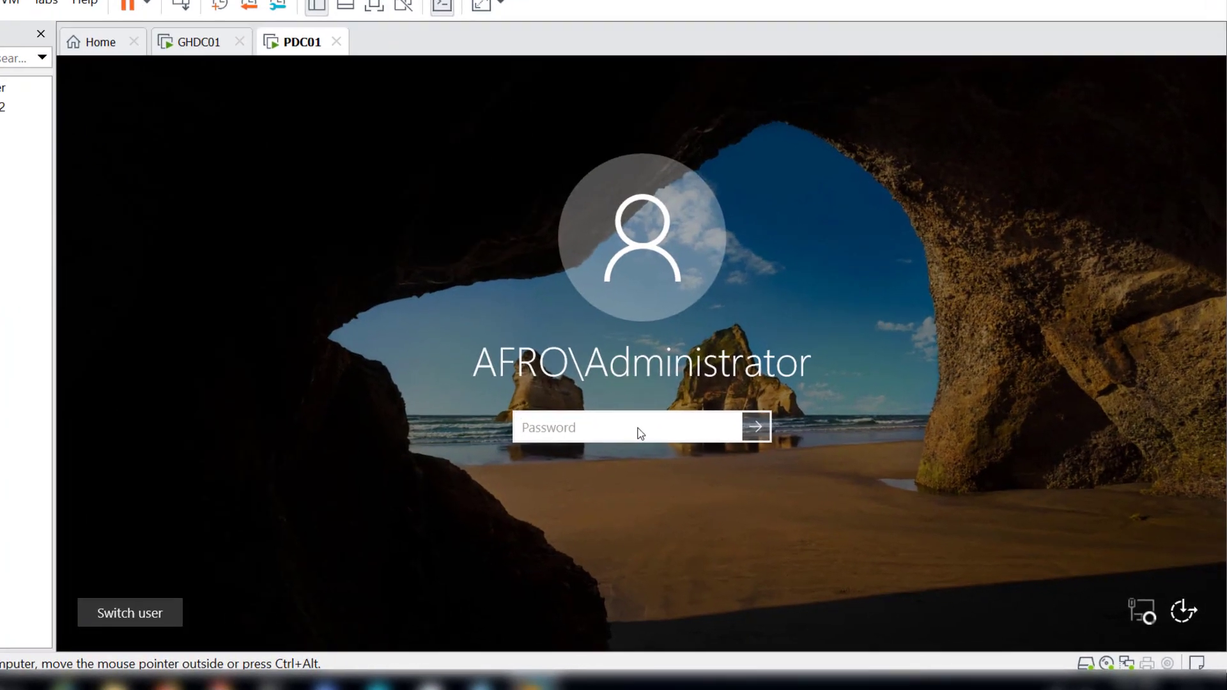
pyautogui.write('**********')
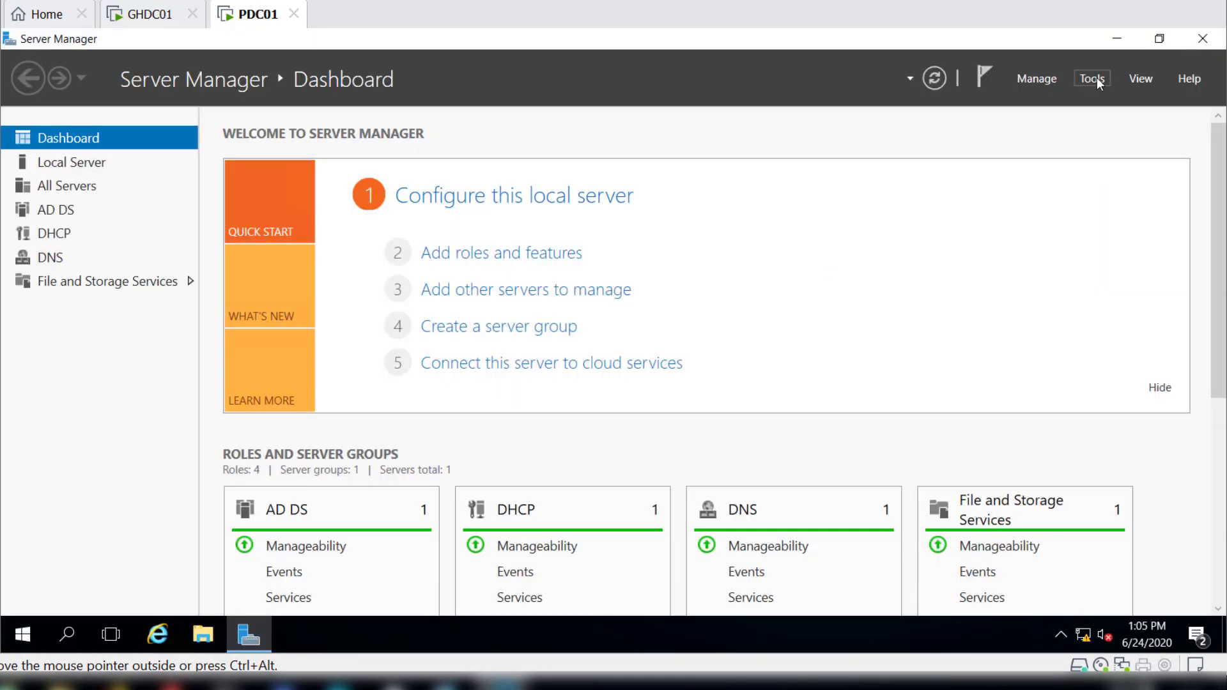
# Open Active Directory Sites and Services in a maximized window and examine the Parent site and the subnets.
pyautogui.click(1093, 78)
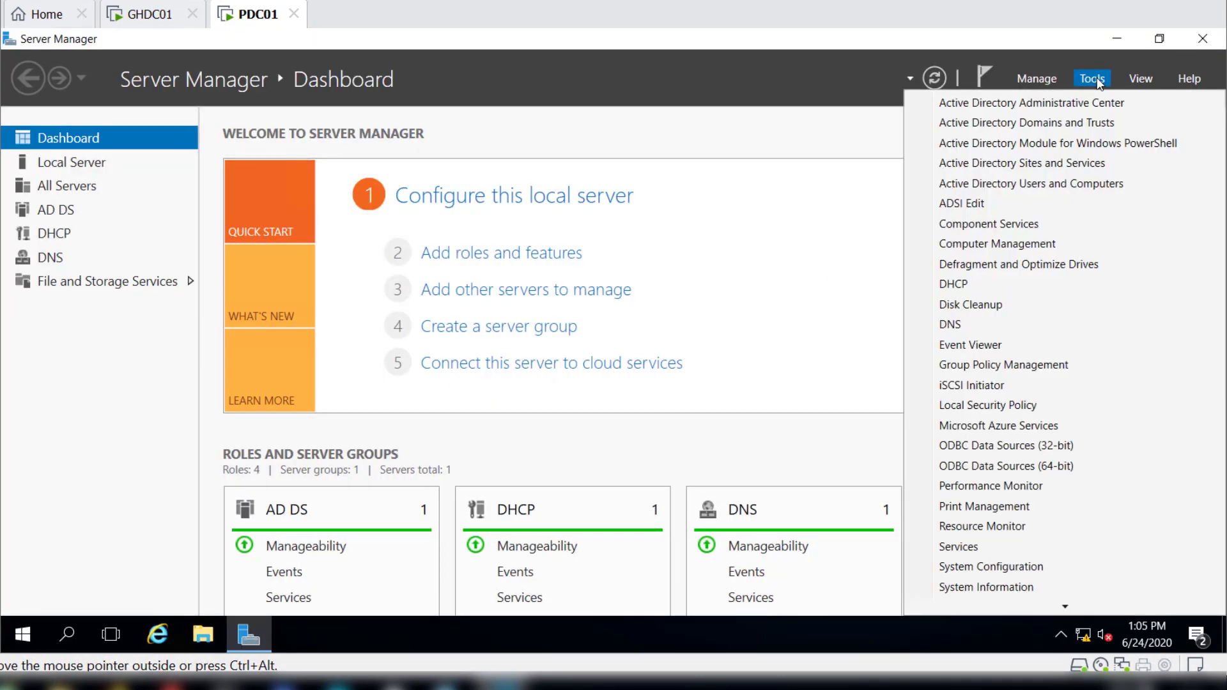
pyautogui.click(1092, 169)
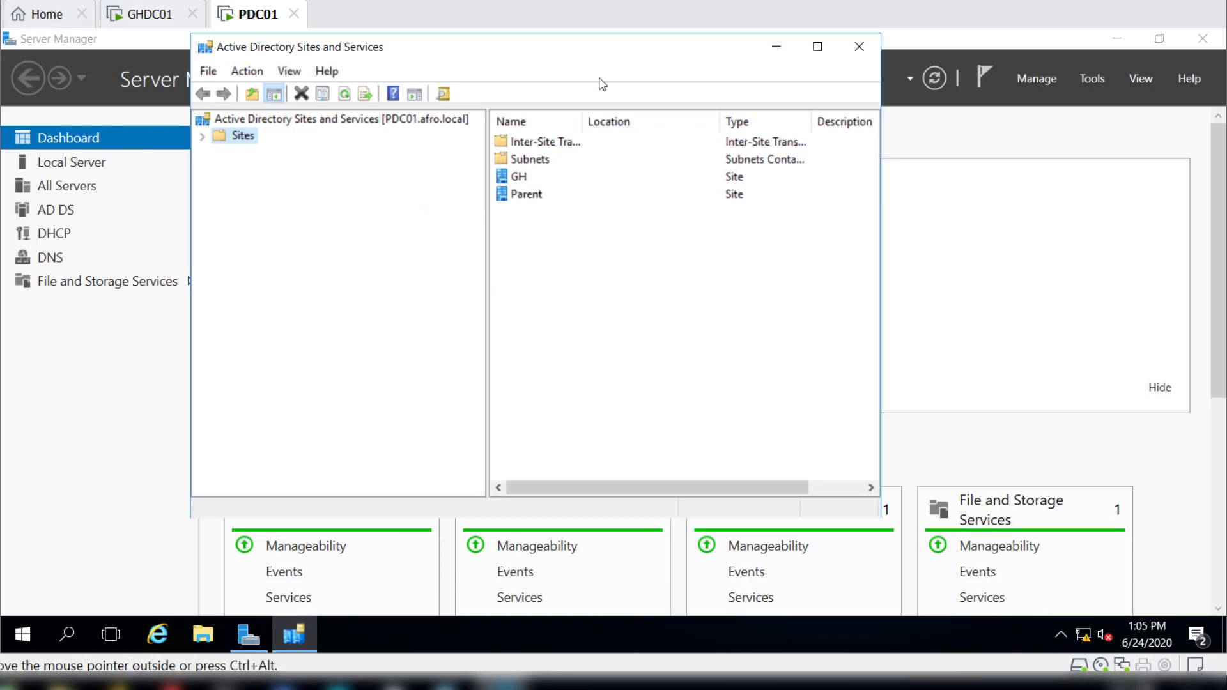
pyautogui.click(818, 46)
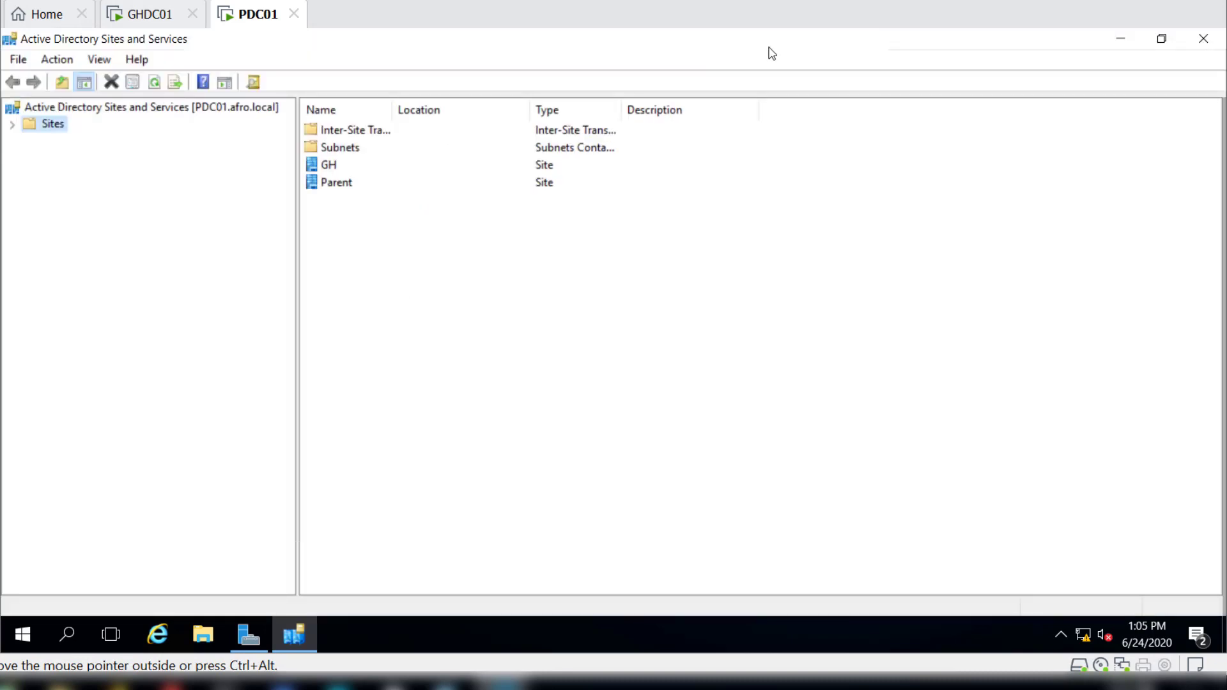
pyautogui.click(13, 125)
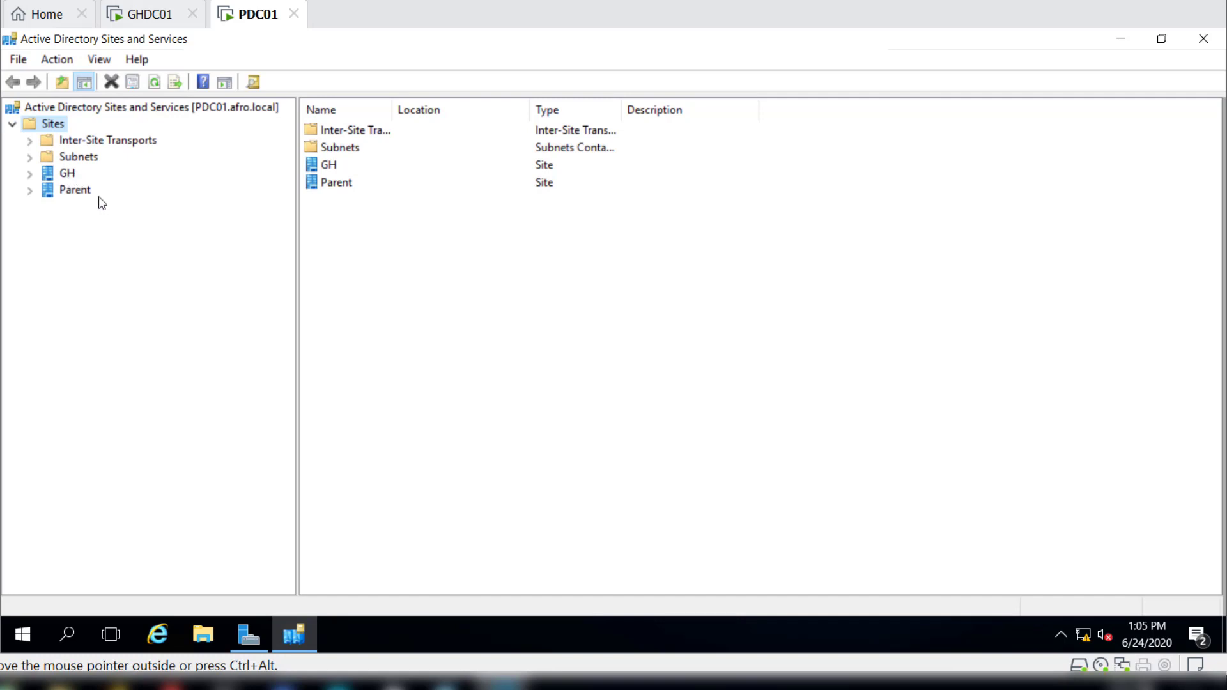
pyautogui.click(69, 193)
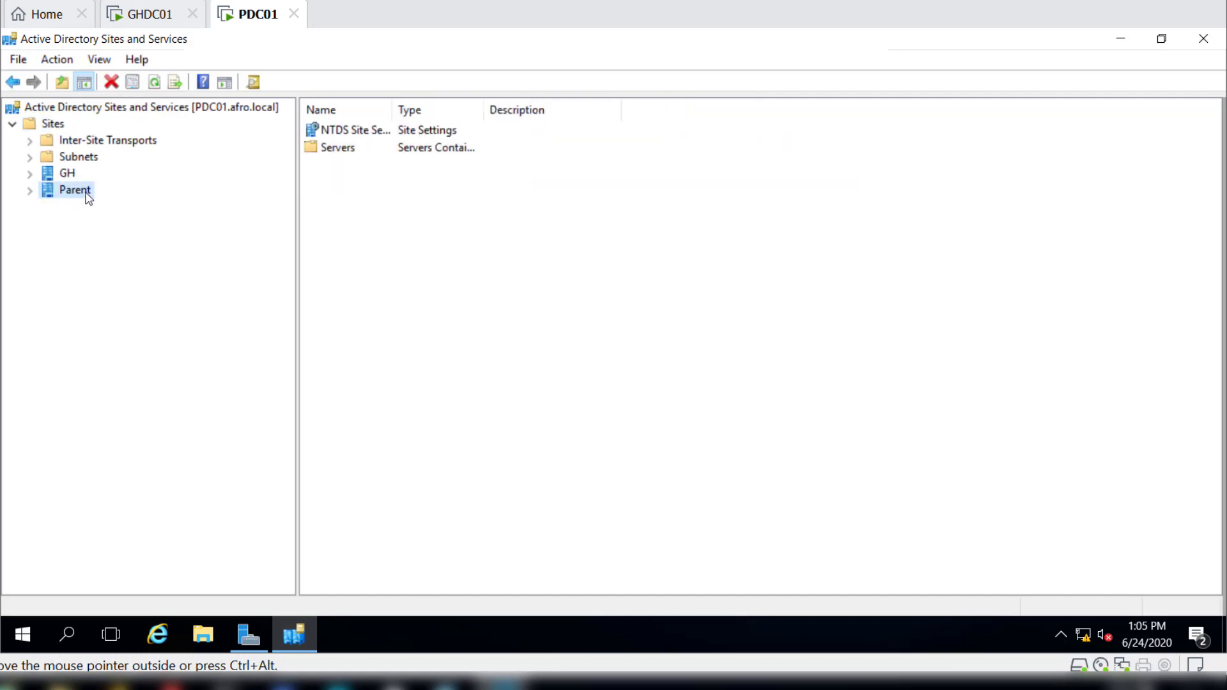
pyautogui.rightClick(88, 198)
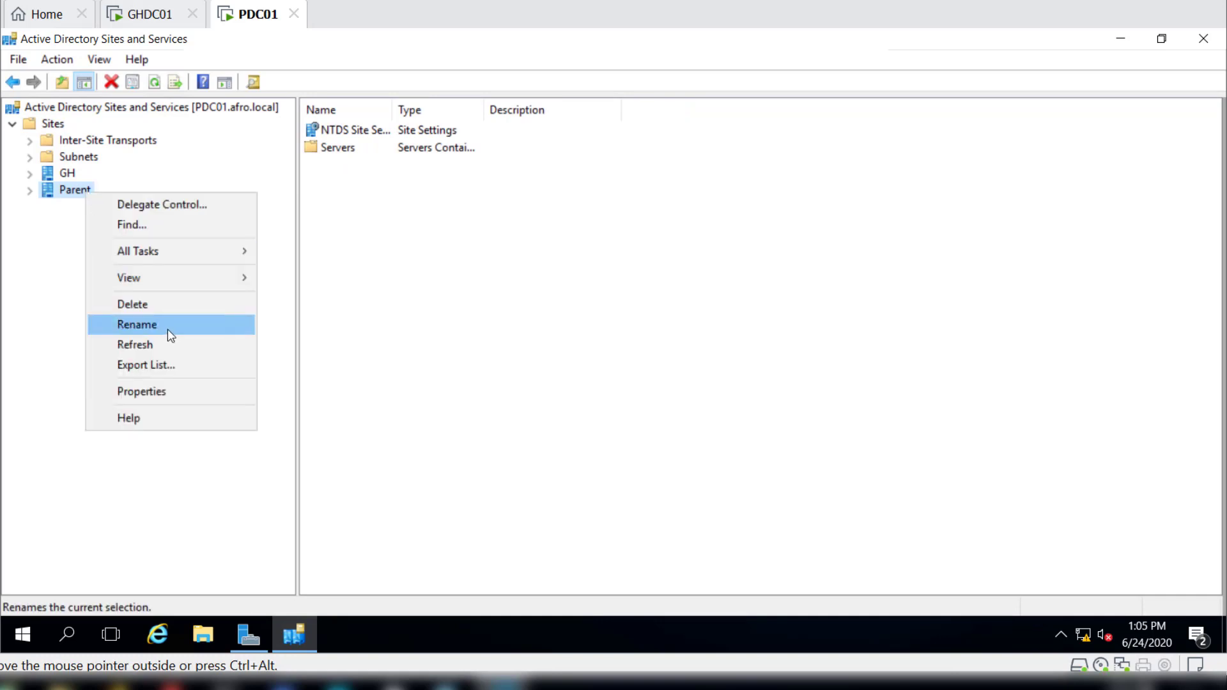
pyautogui.click(72, 160)
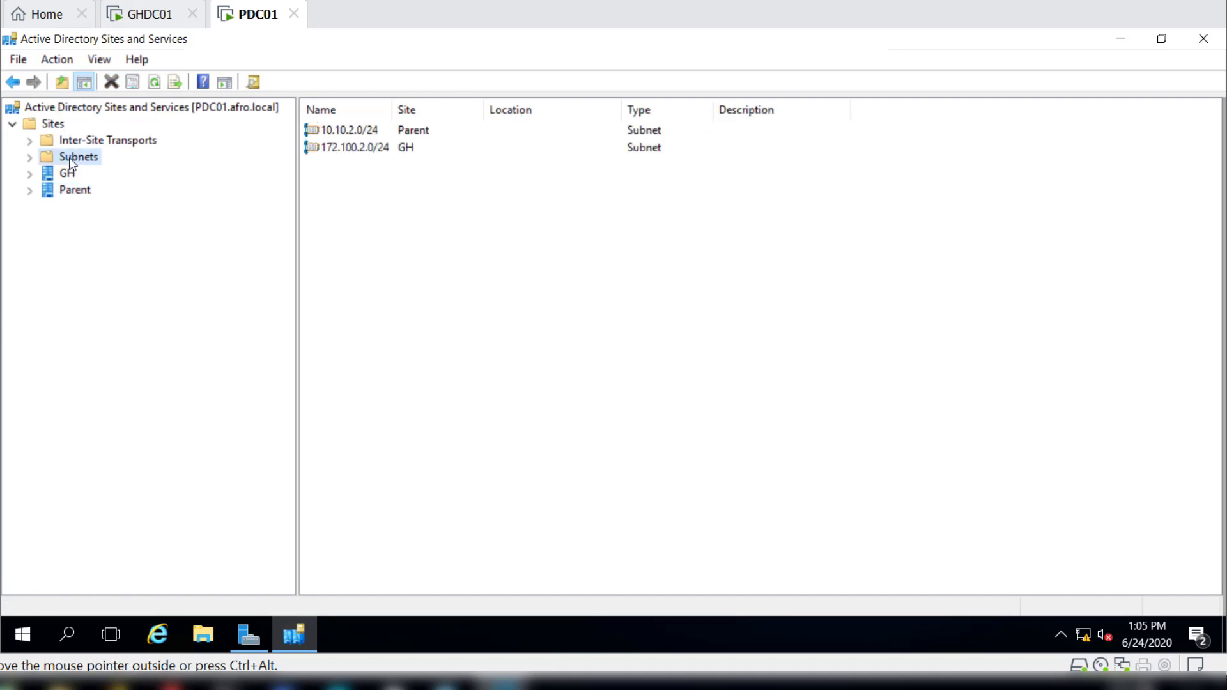
# Fill in a new site named GH using the DEFAULTIPSITELINK site link, and cancel without creating it.
pyautogui.click(53, 123)
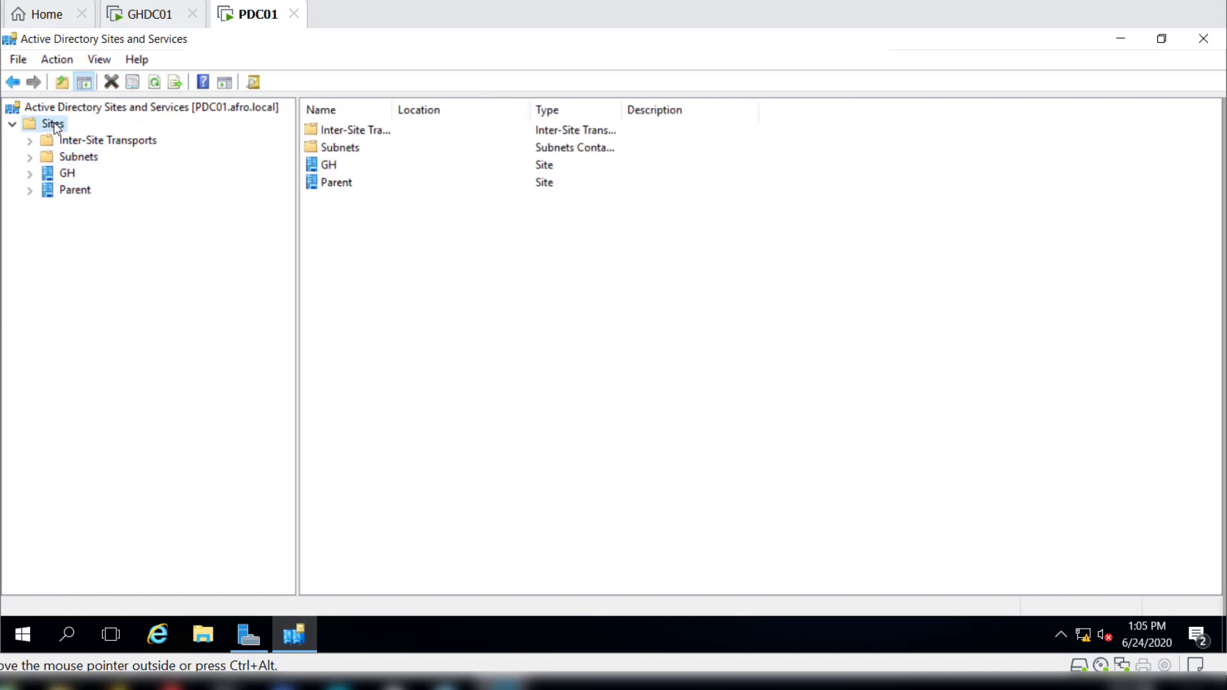
pyautogui.rightClick(53, 123)
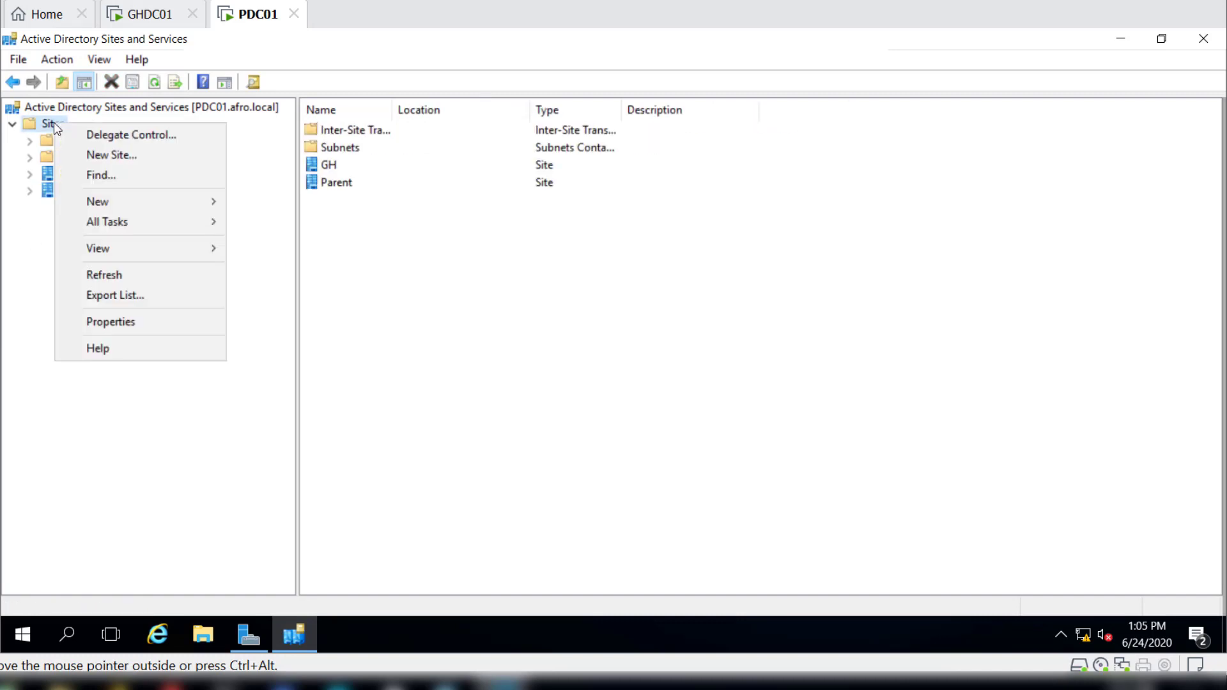
pyautogui.click(152, 160)
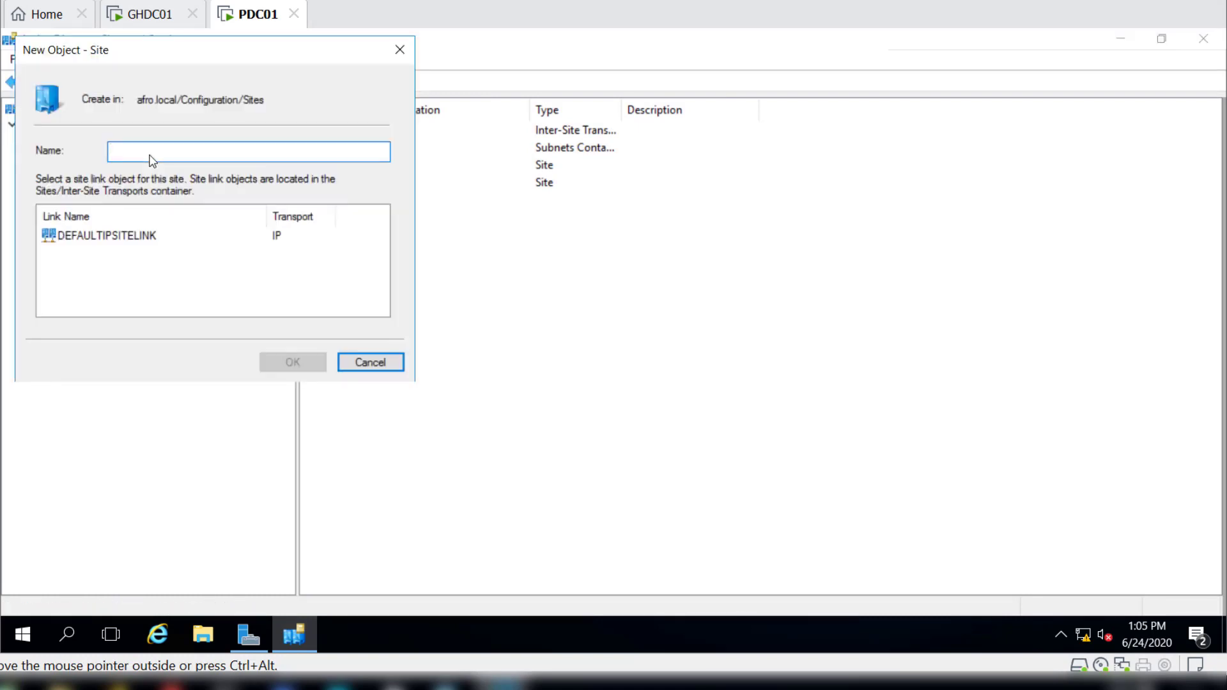
pyautogui.write('GH')
pyautogui.click(91, 237)
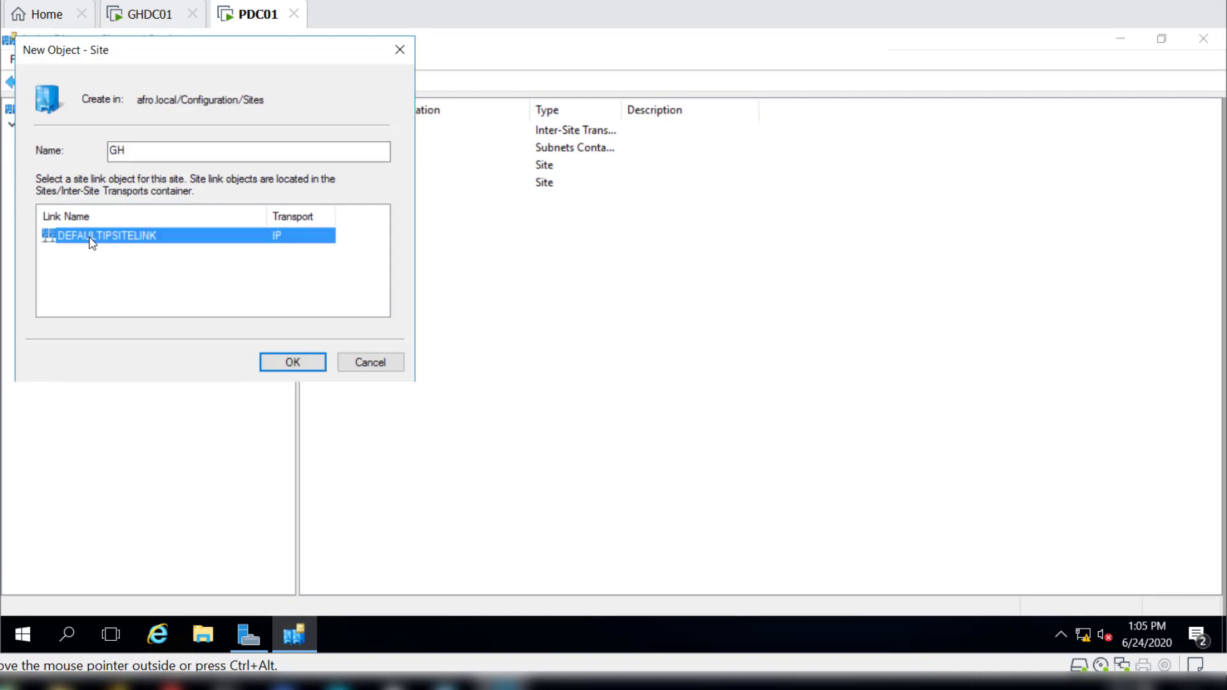
pyautogui.click(374, 367)
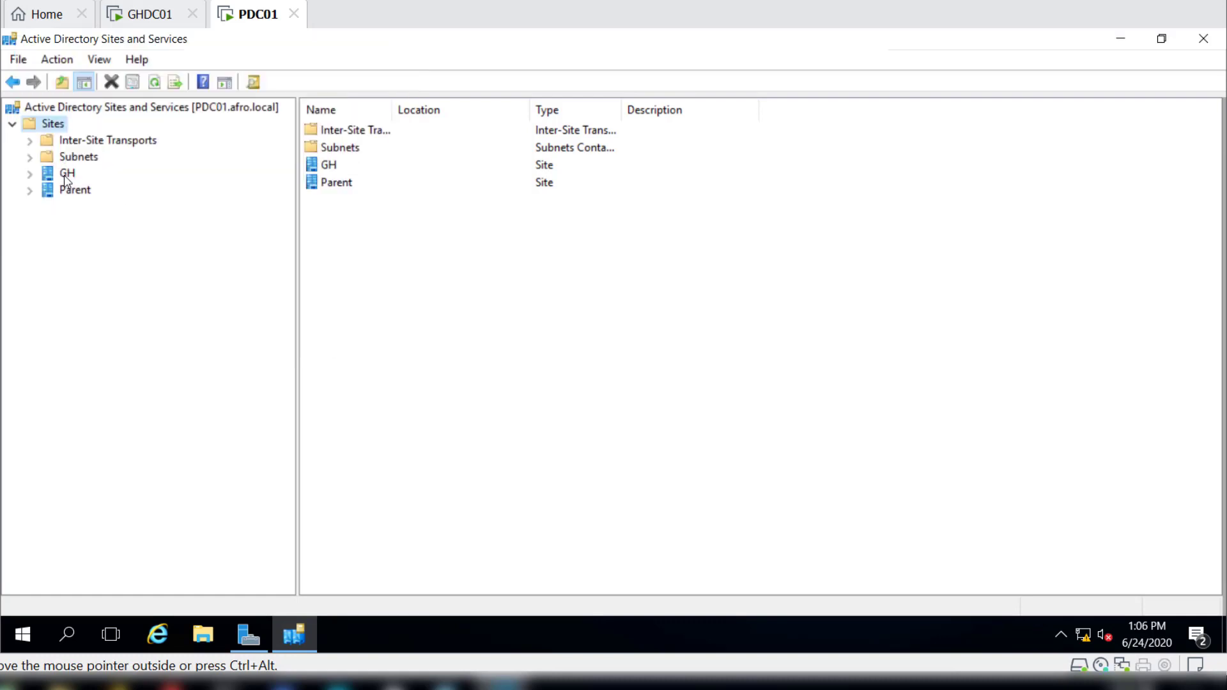
# Fill in a new subnet with prefix 172.100.2.0/24 assigned to the GH site, and cancel without creating it.
pyautogui.click(30, 158)
pyautogui.click(93, 158)
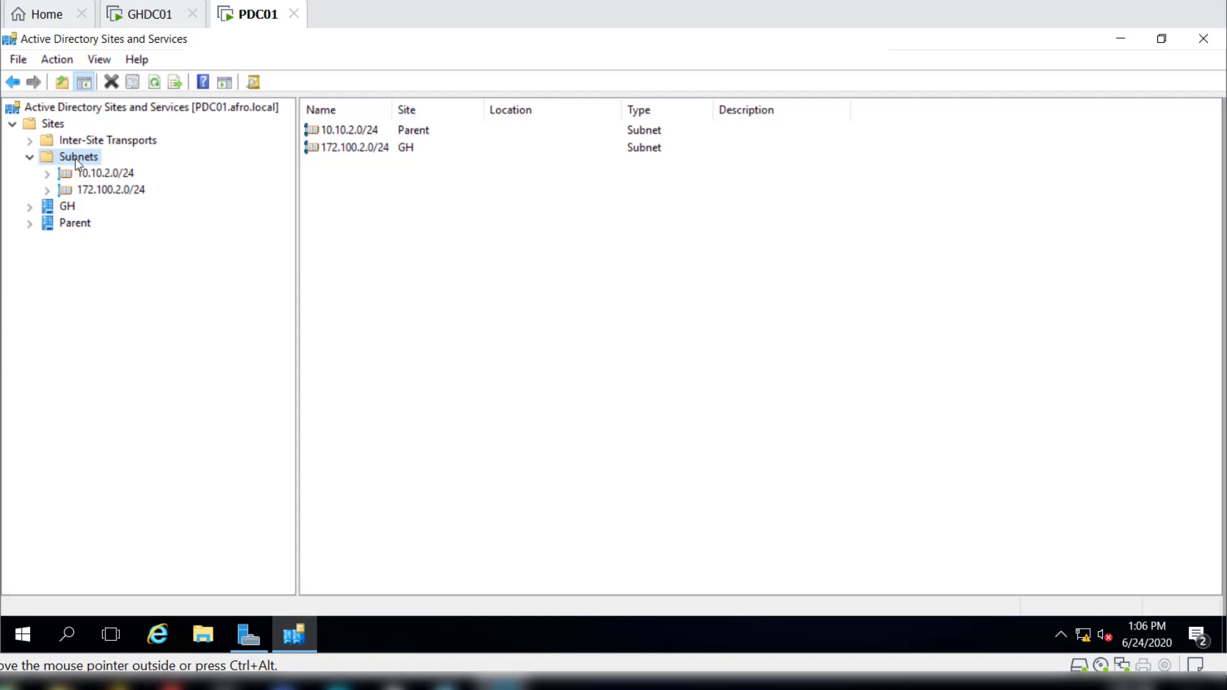
pyautogui.rightClick(78, 164)
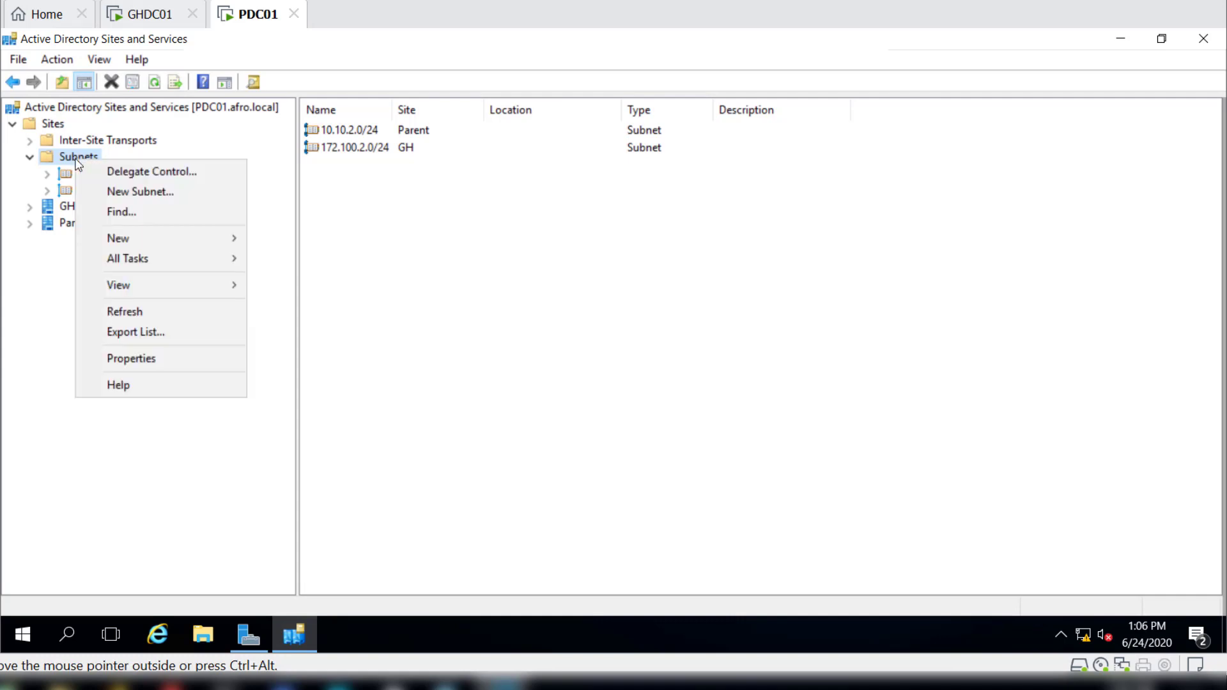
pyautogui.click(185, 197)
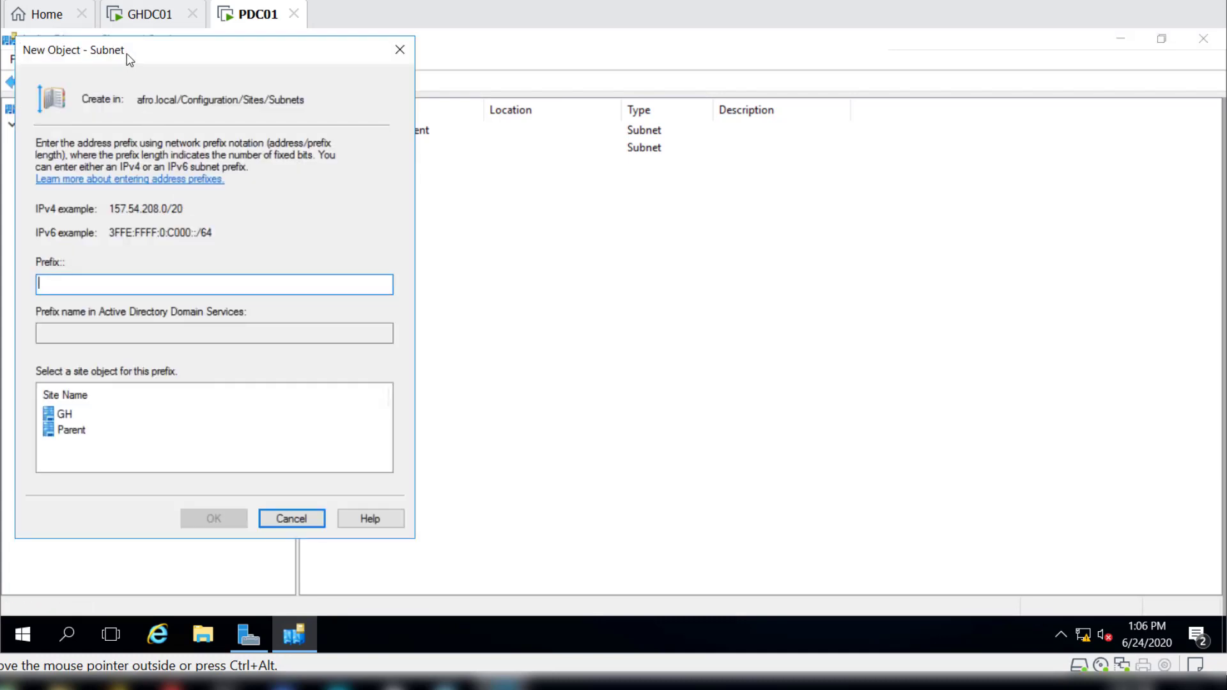
pyautogui.moveTo(126, 56); pyautogui.dragTo(463, 69)
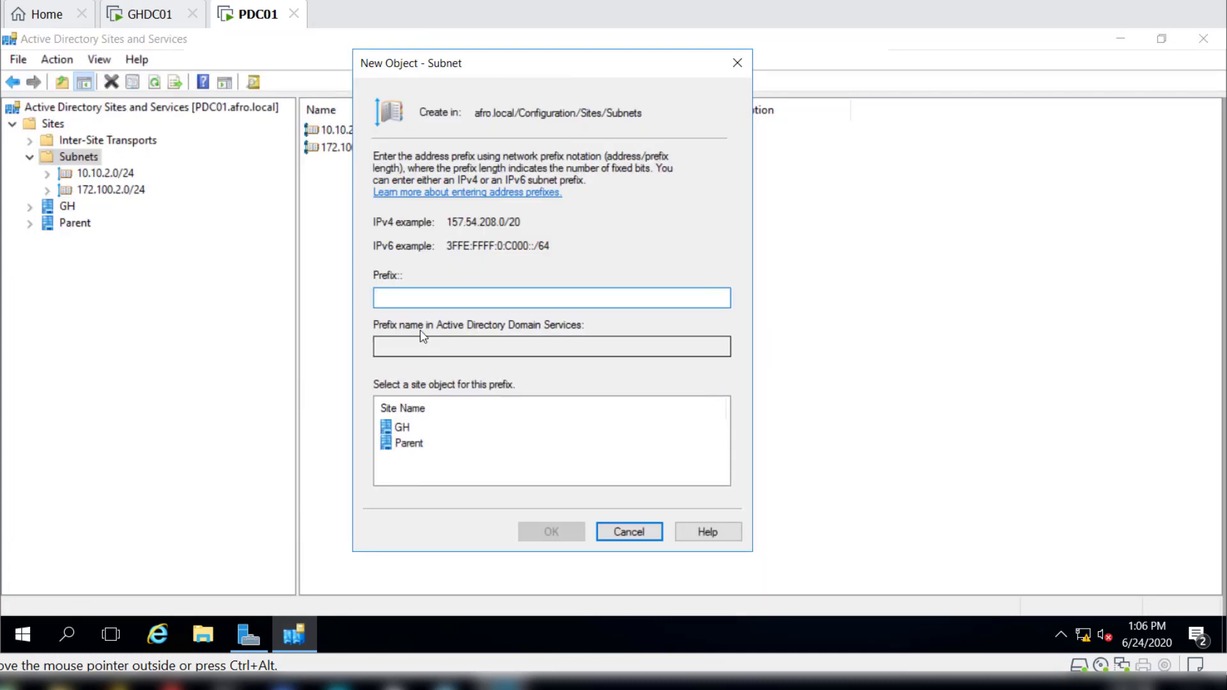
pyautogui.write('172')
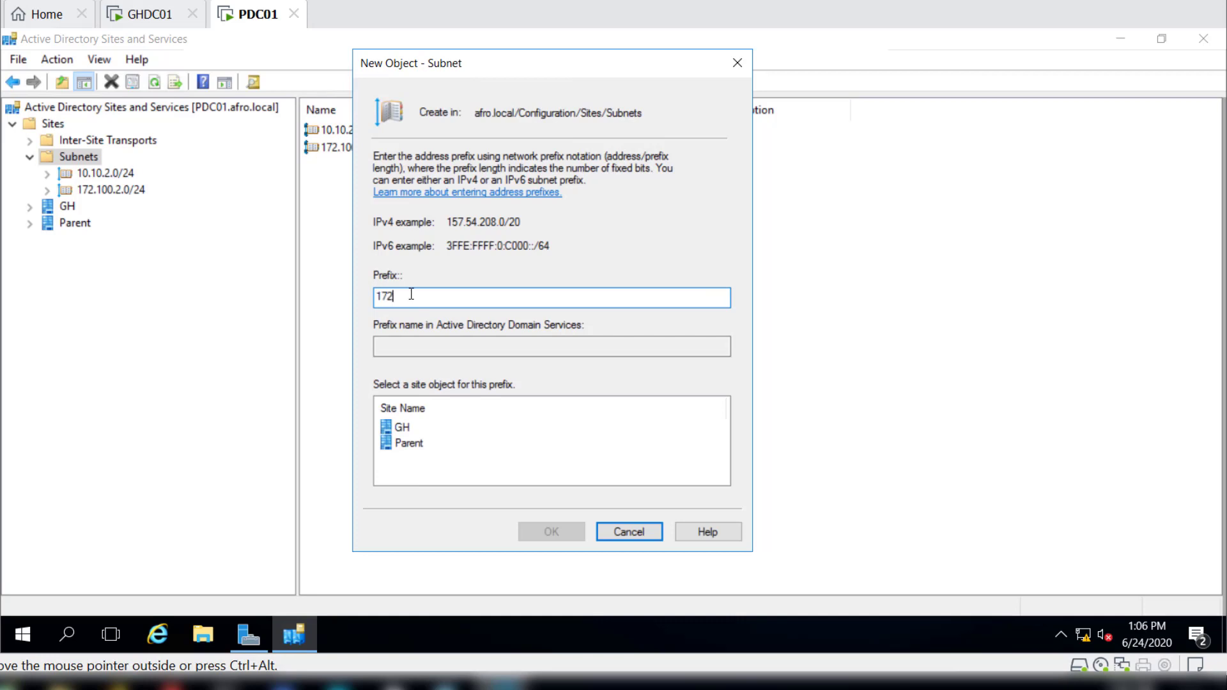
pyautogui.write('.1')
pyautogui.write('60')
pyautogui.write('.2.')
pyautogui.write('0/24')
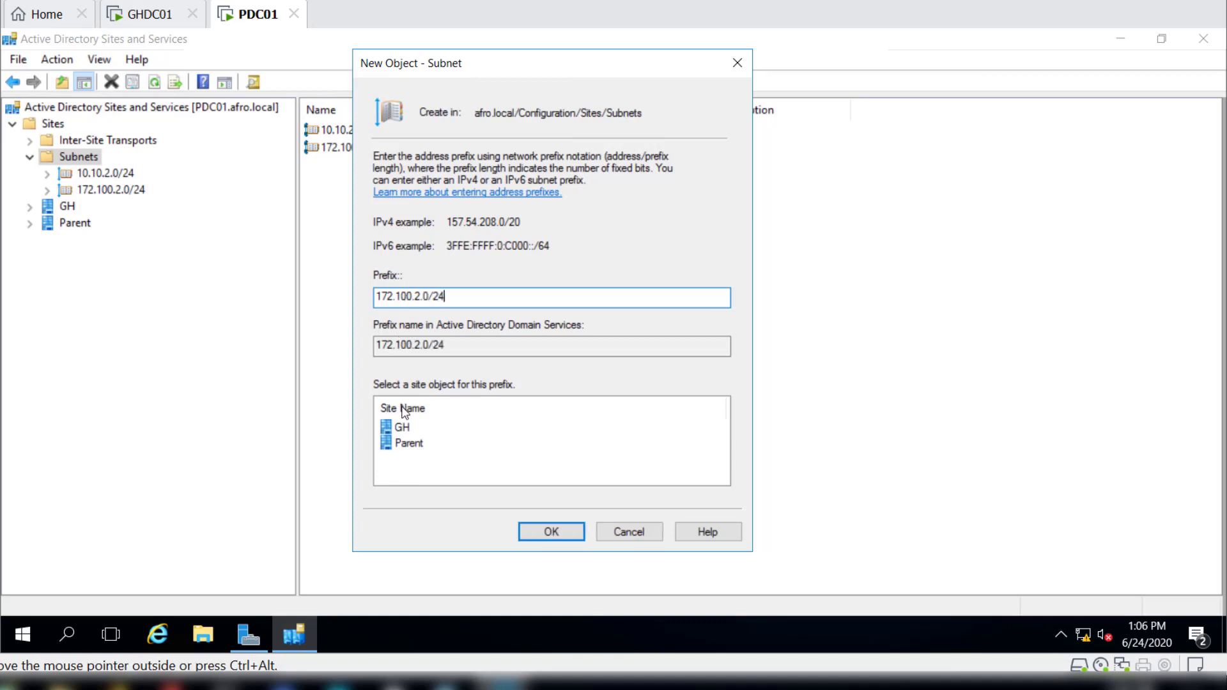
pyautogui.click(400, 426)
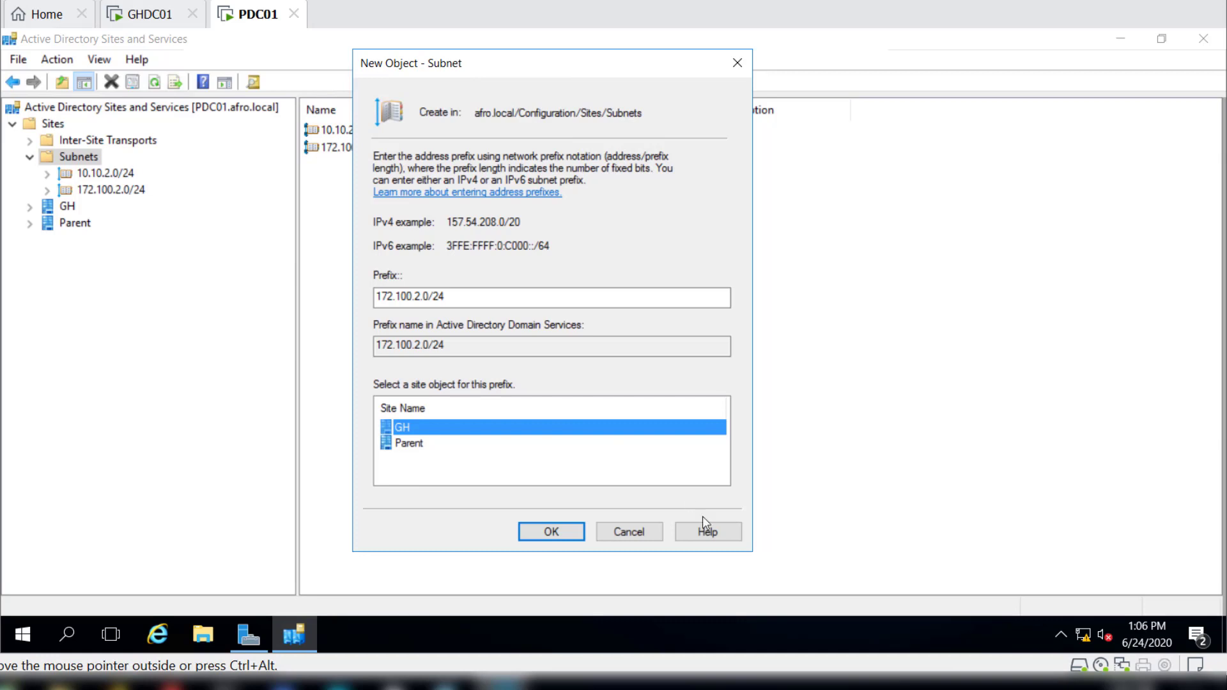
pyautogui.click(628, 533)
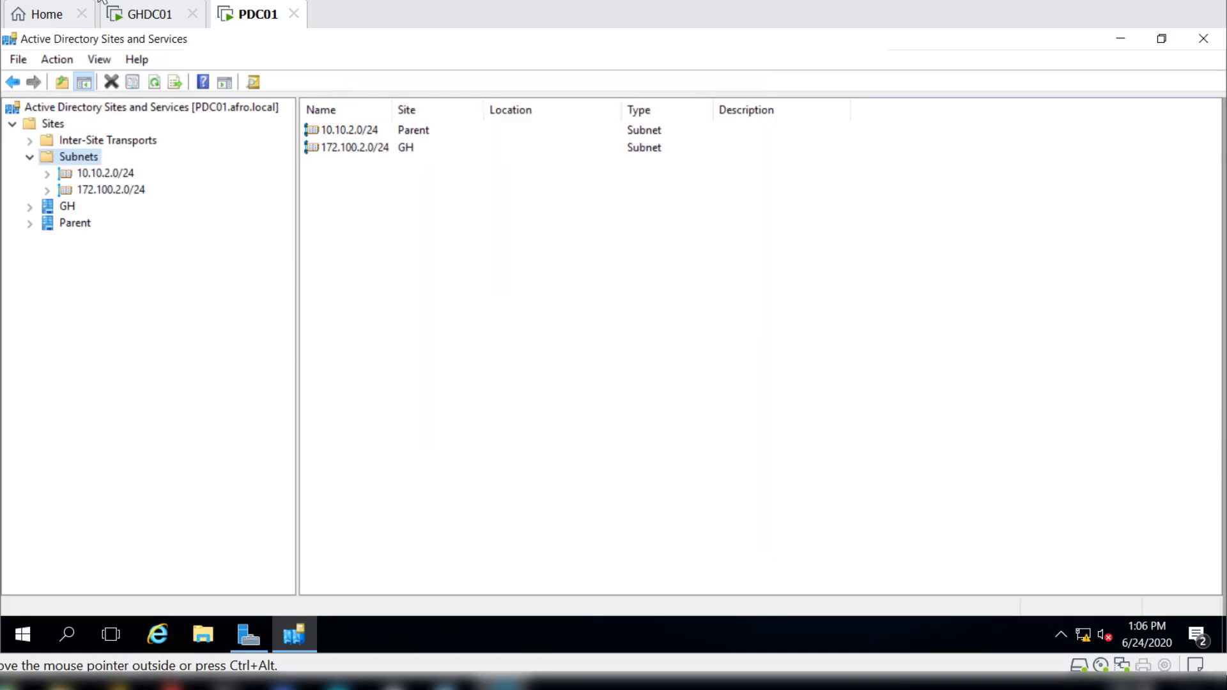
# Return to GHDC01, enter and confirm the Directory Services Restore Mode password, and proceed past the DNS options with DNS delegation kept.
pyautogui.click(152, 19)
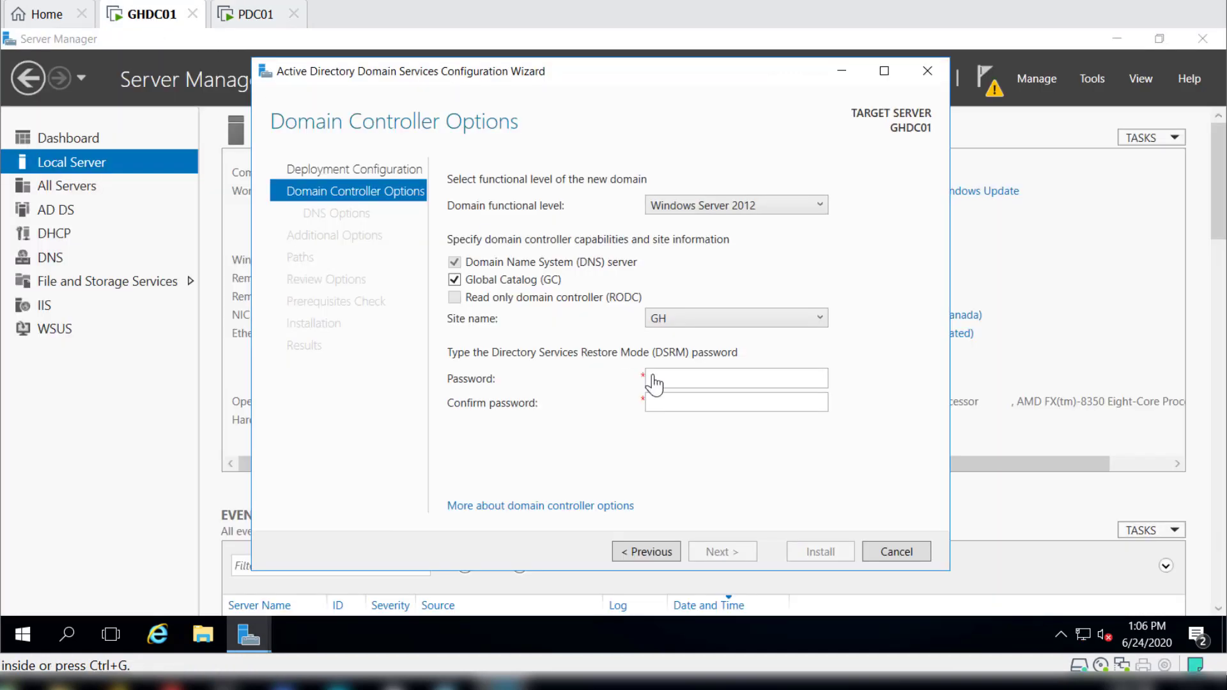
pyautogui.click(767, 383)
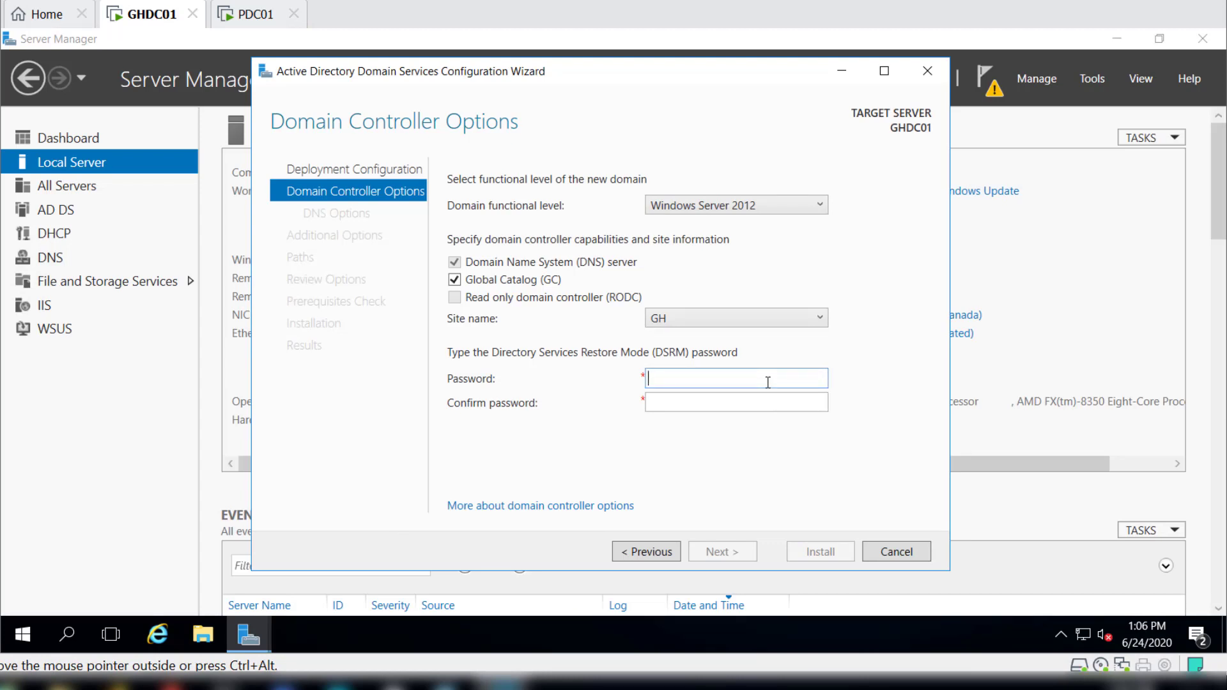
pyautogui.write('Pas')
pyautogui.press('BackSpace')
pyautogui.press('BackSpace')
pyautogui.press('BackSpace')
pyautogui.write('Pas')
pyautogui.press('BackSpace')
pyautogui.press('BackSpace')
pyautogui.press('BackSpace')
pyautogui.write('Passw0rd1234')
pyautogui.press('Tab')
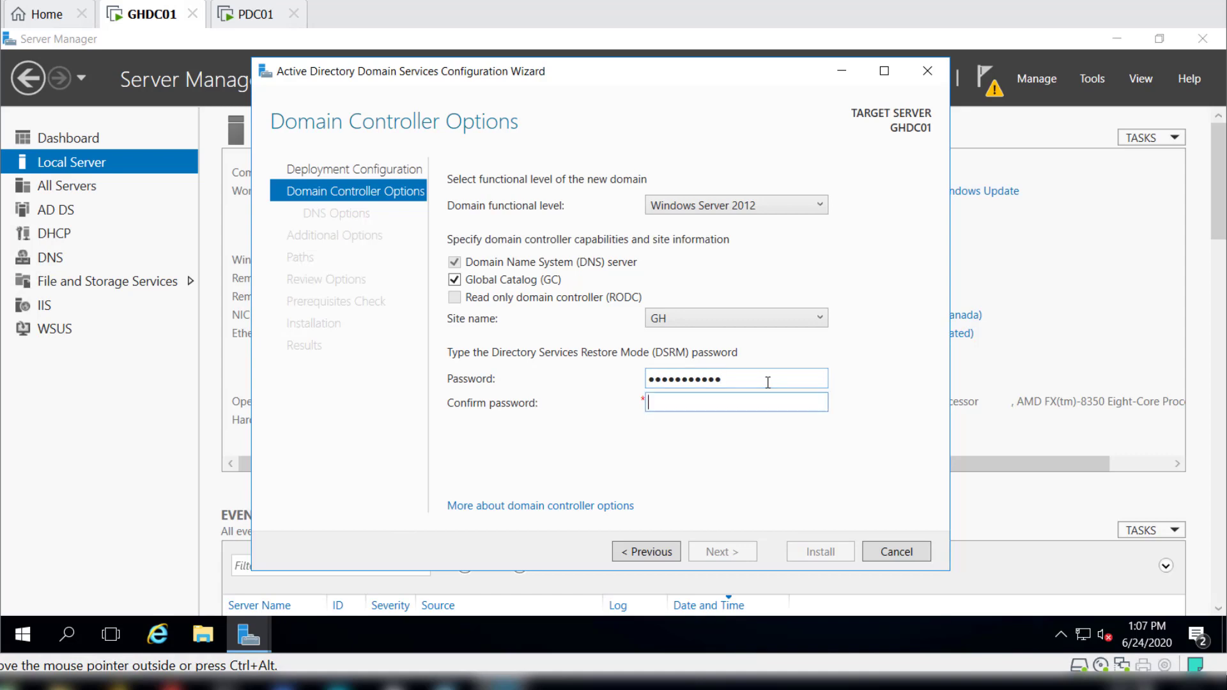
pyautogui.write('Passw0rd1234')
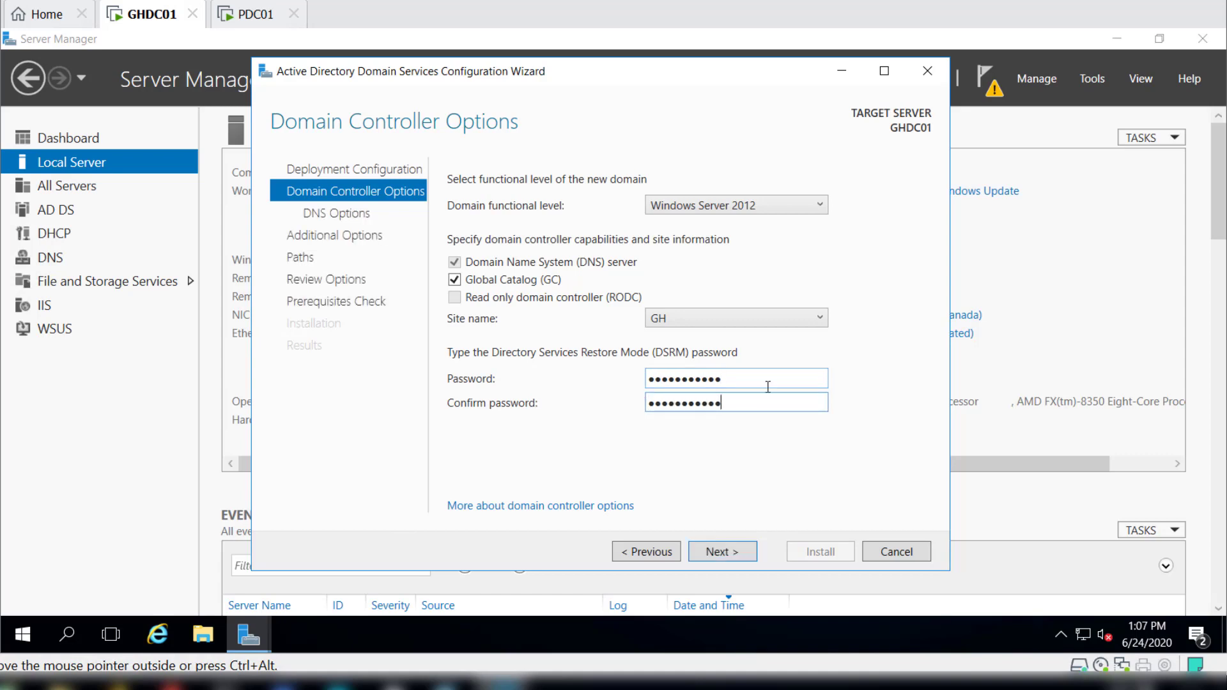
pyautogui.click(717, 552)
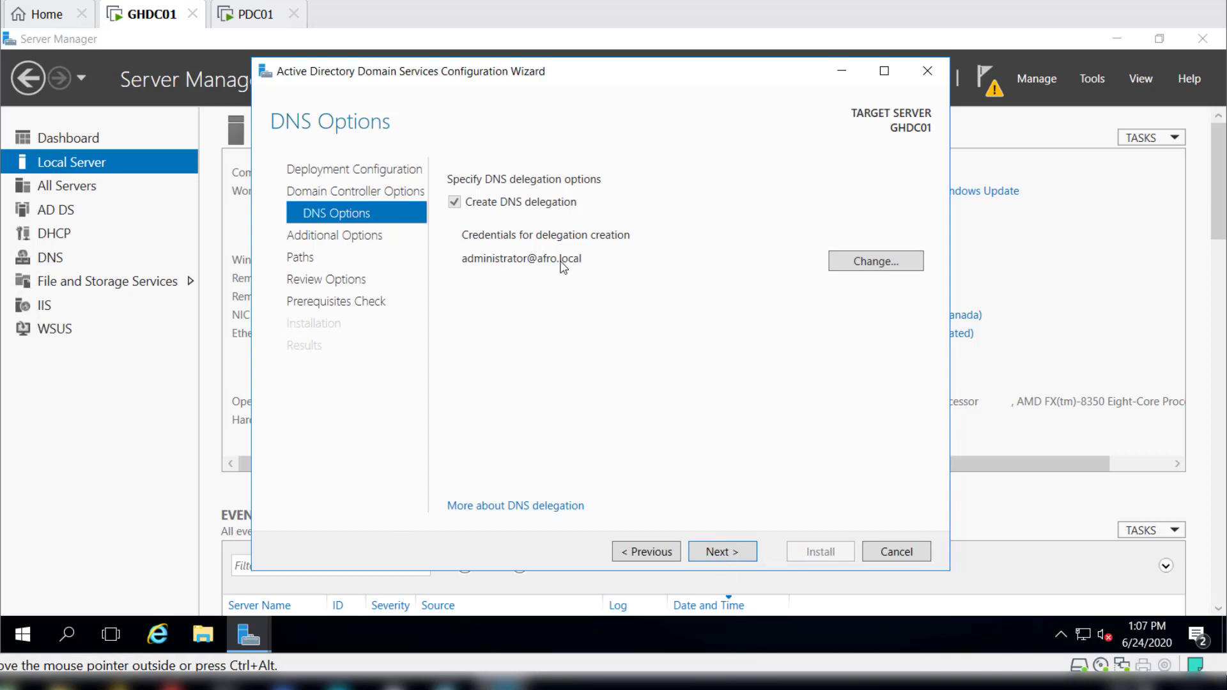
pyautogui.click(721, 553)
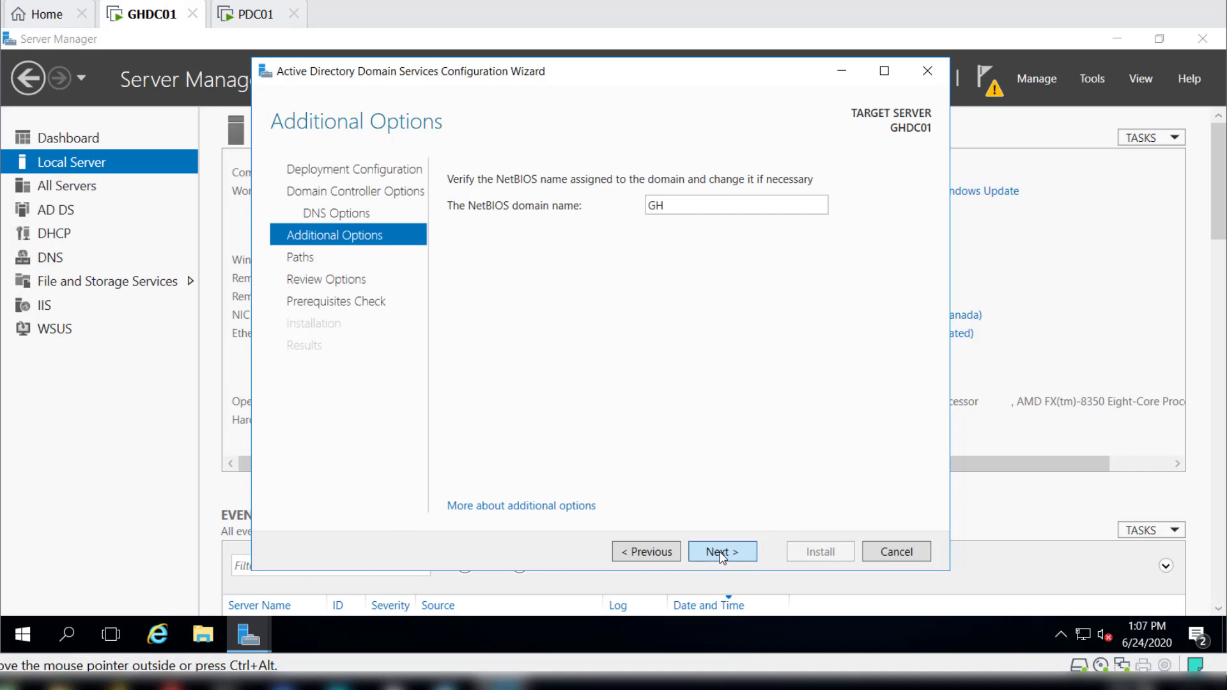
# Accept the NetBIOS name GH and the default AD DS paths, review the selections, and install the domain controller once prerequisites are checked.
pyautogui.click(720, 554)
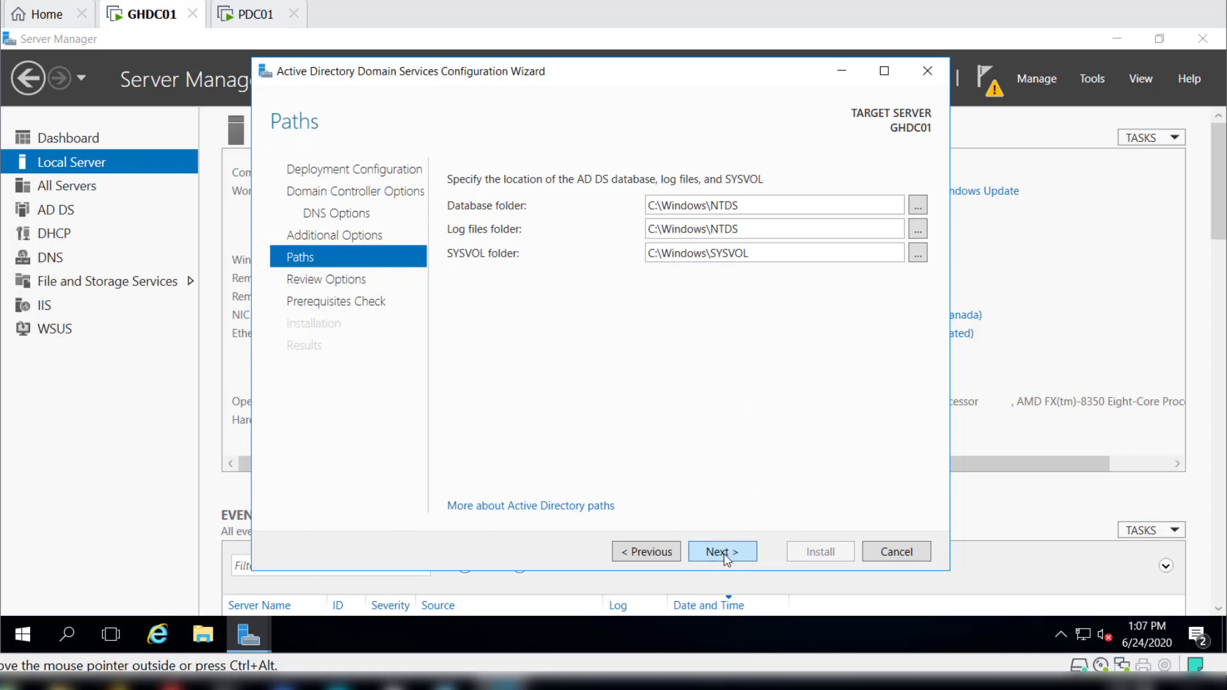
pyautogui.click(722, 552)
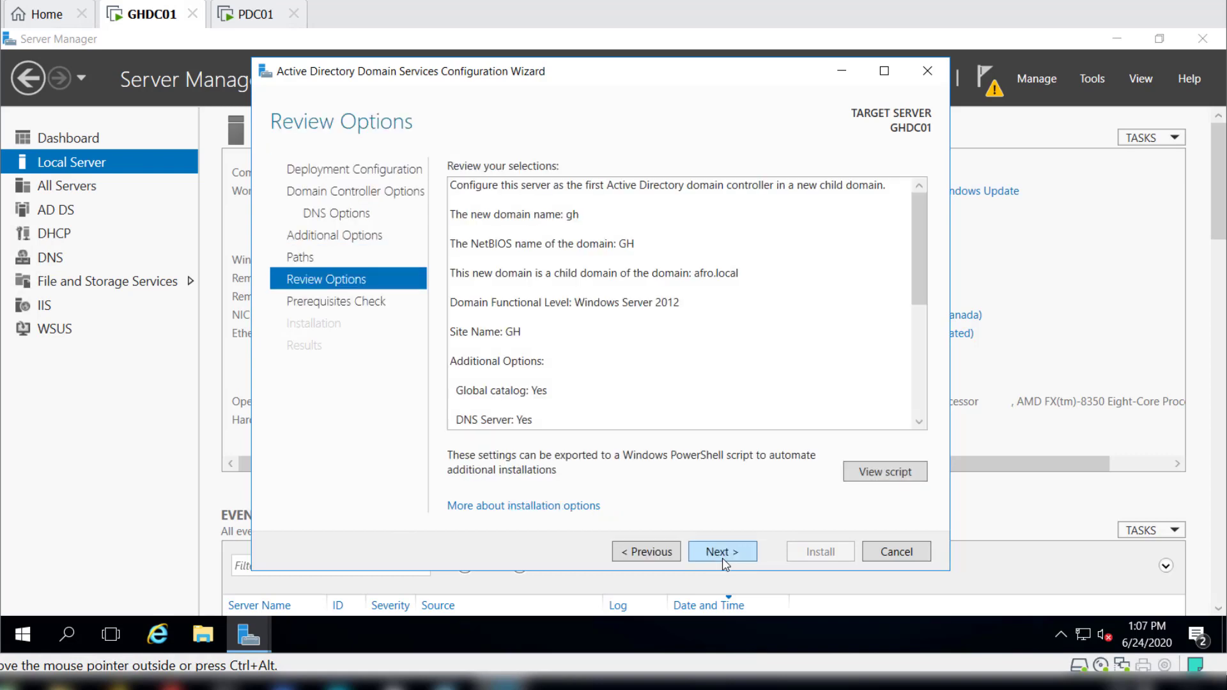
pyautogui.scroll(-3, 582, 402)
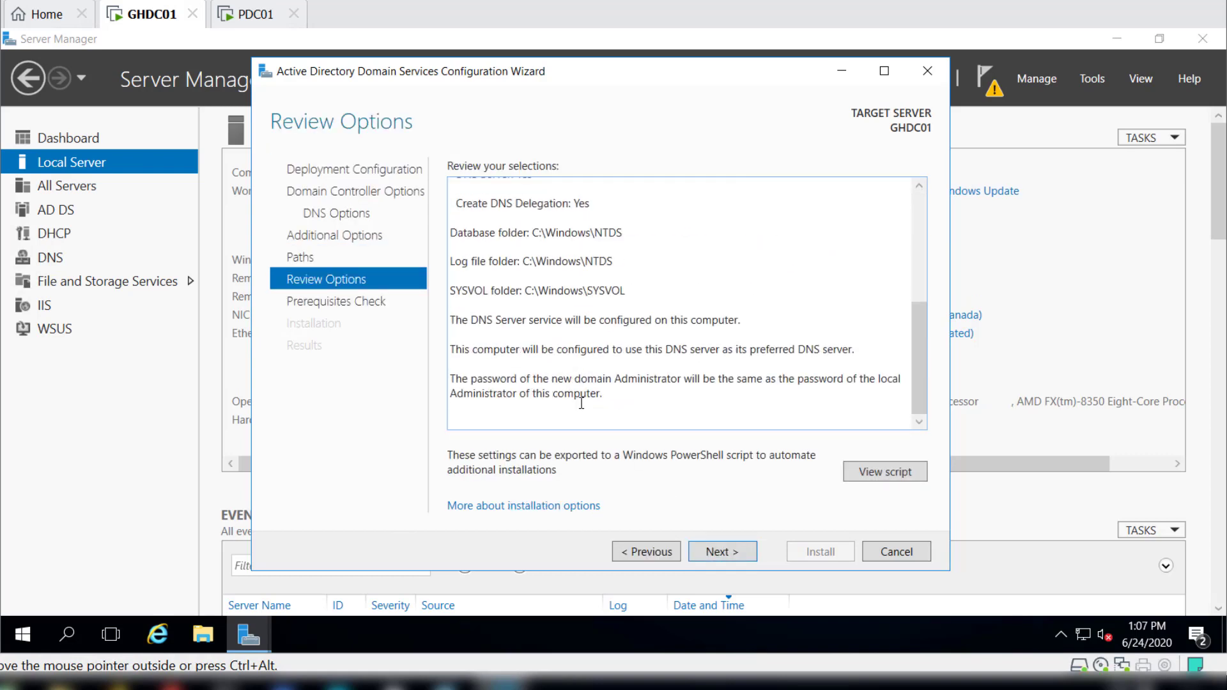
pyautogui.scroll(5, 582, 403)
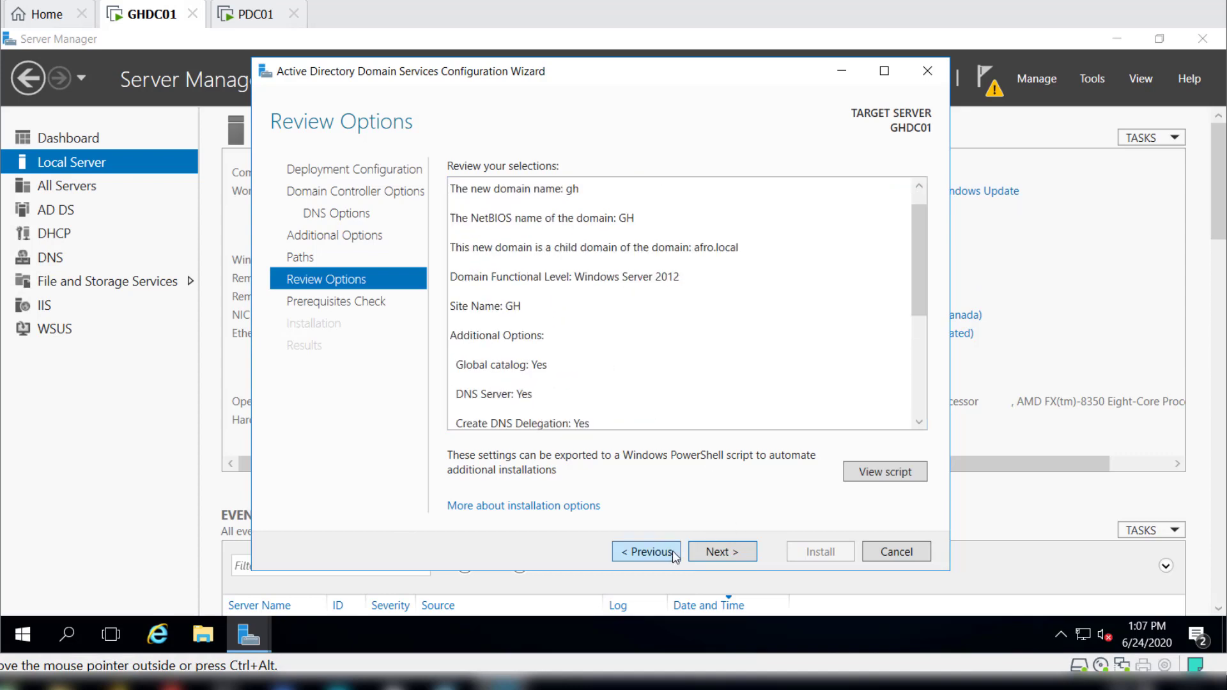
pyautogui.click(720, 552)
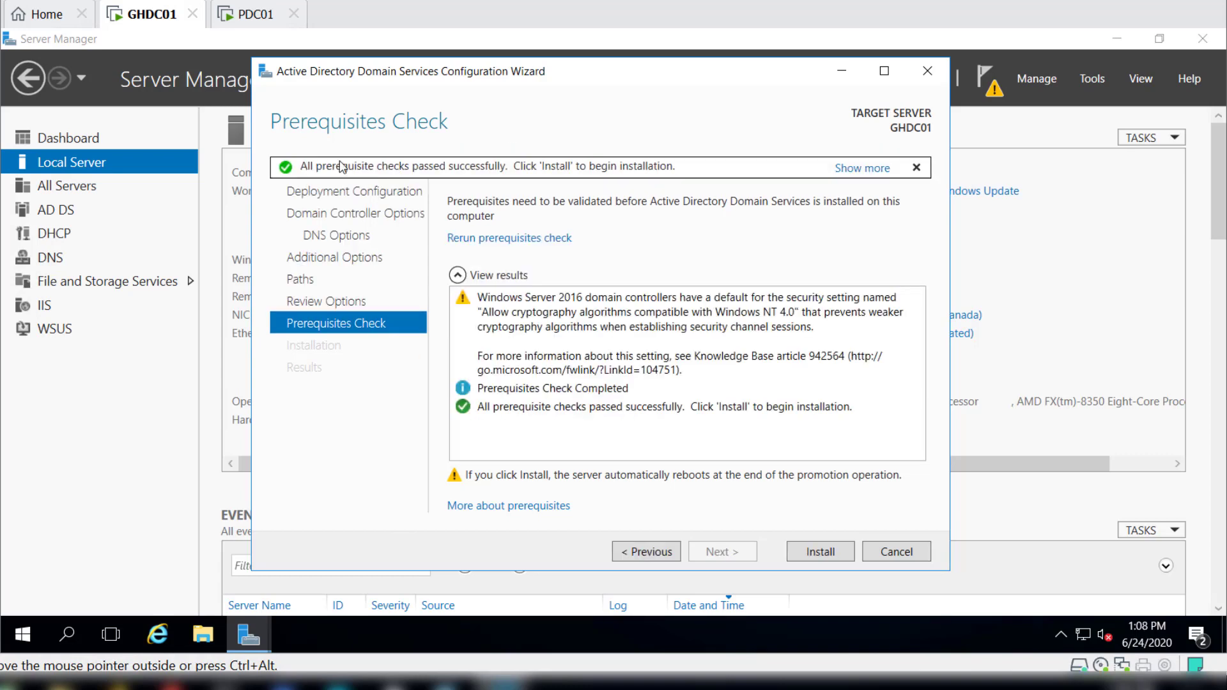
pyautogui.click(815, 554)
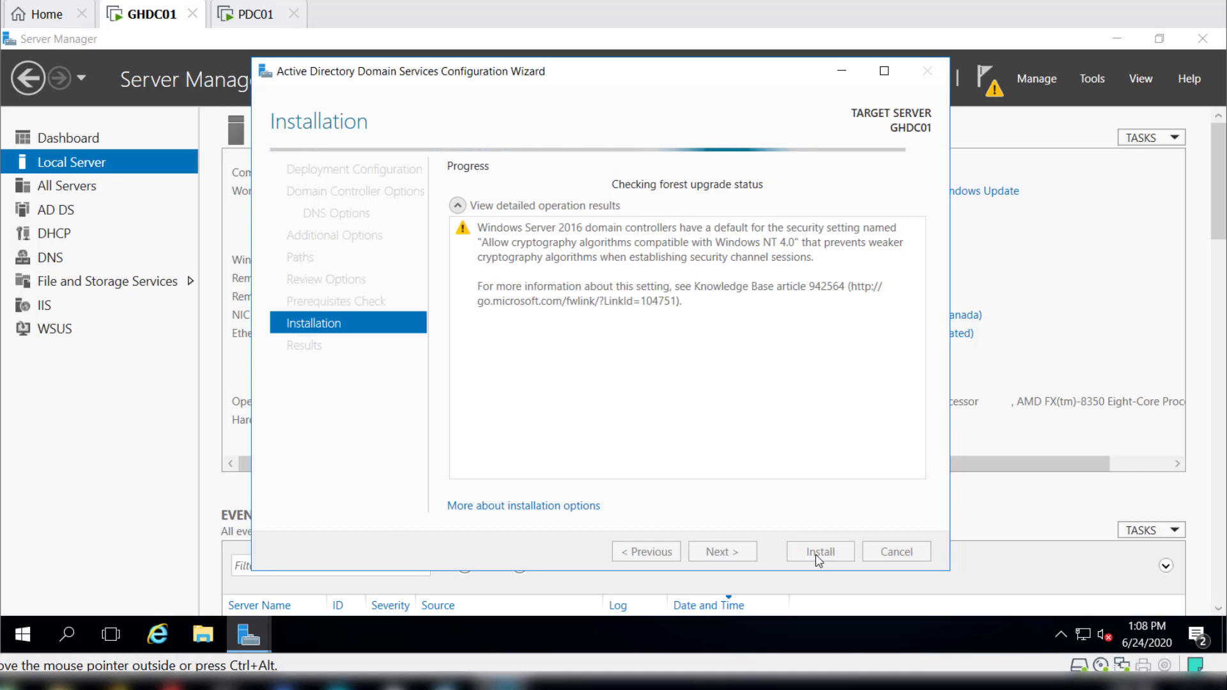
pyautogui.hotkey('ctrl', 'alt')
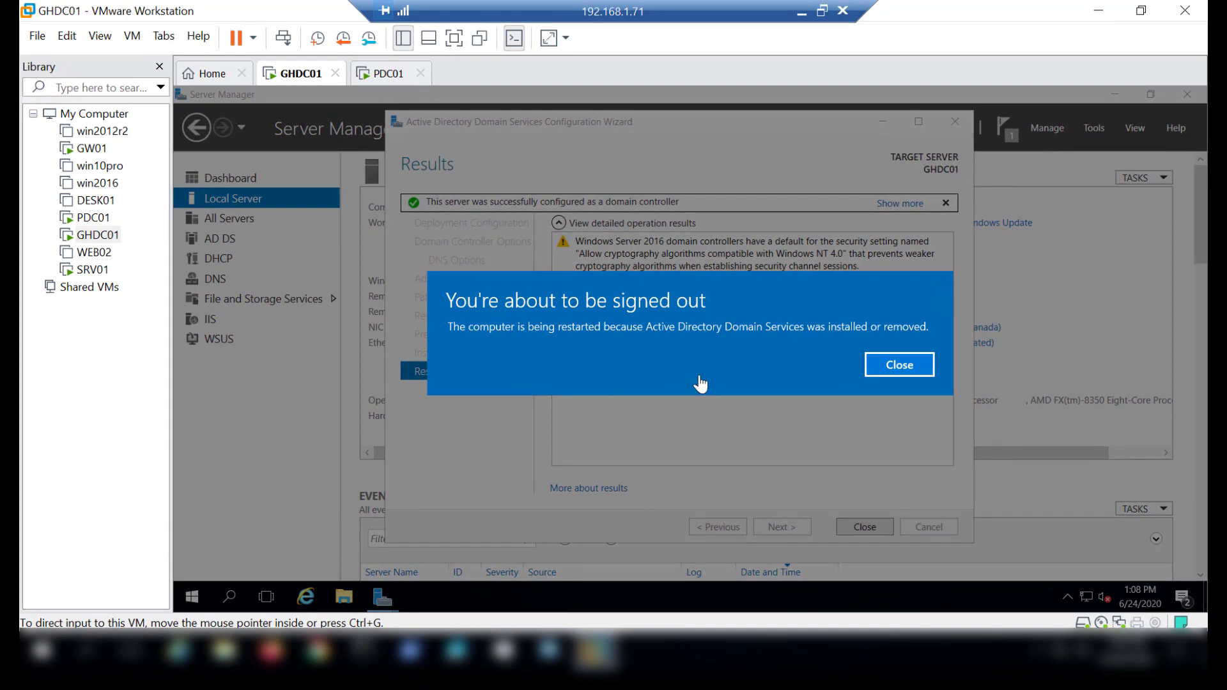
# Dismiss the sign-out notice, let GHDC01 restart, and sign in as GH\Administrator with the account password.
pyautogui.click(884, 367)
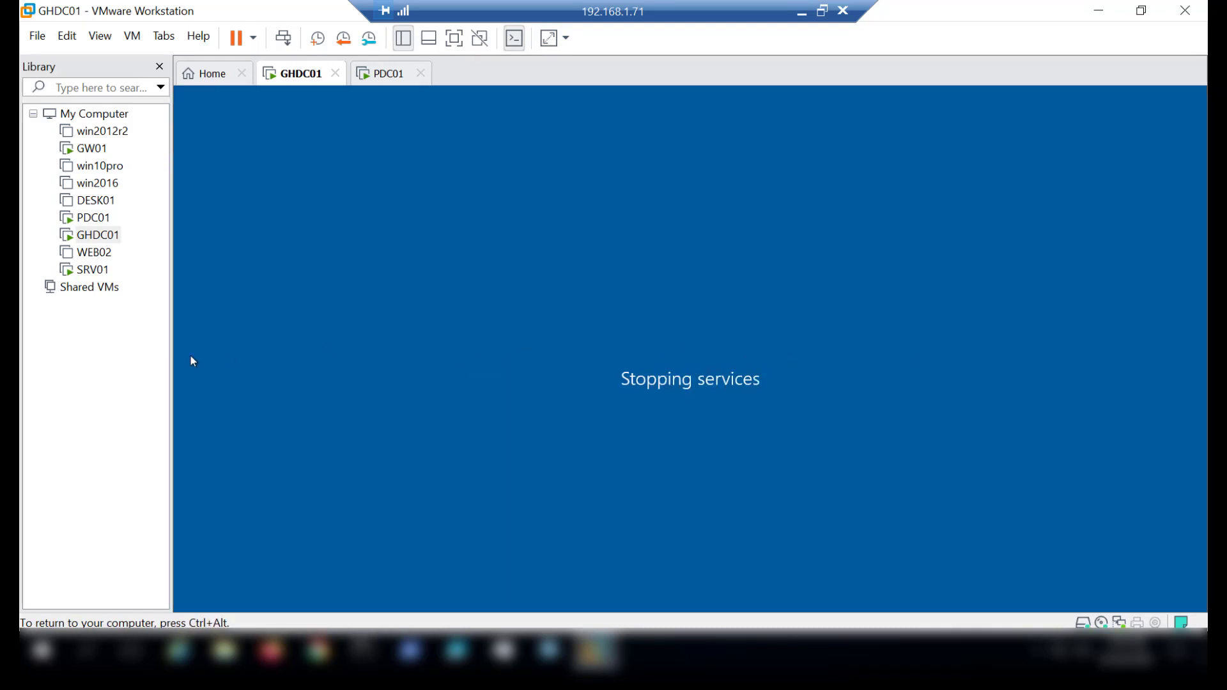
pyautogui.hotkey('ctrl', 'alt')
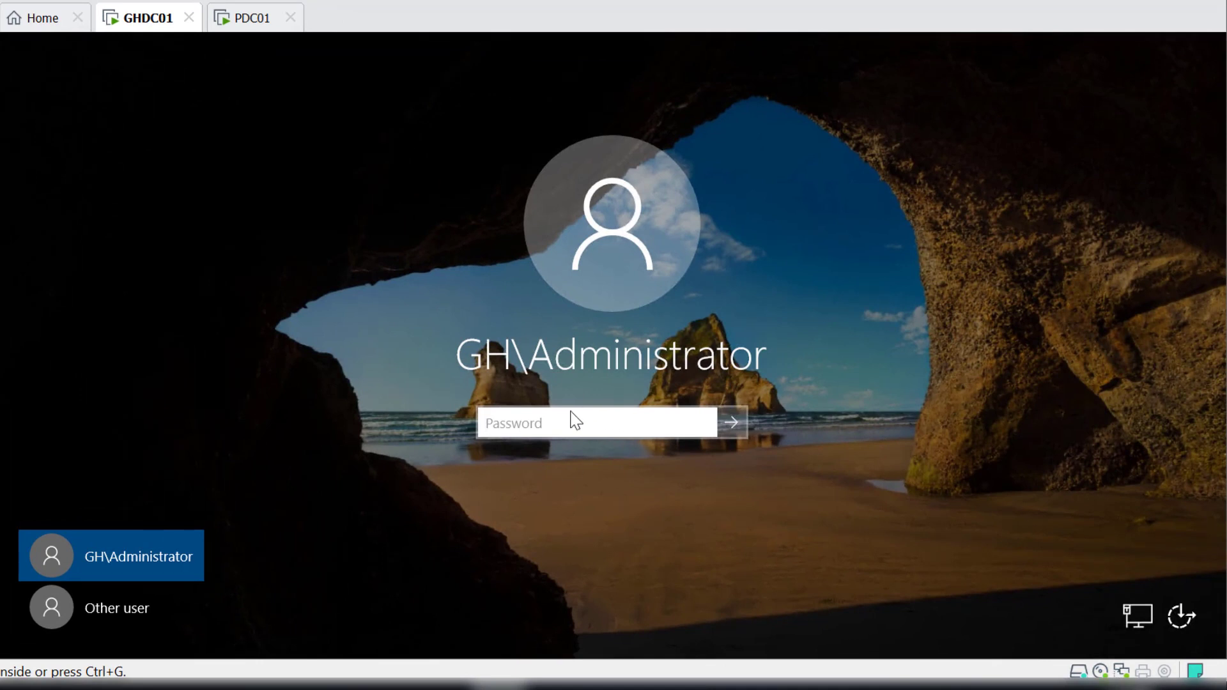
pyautogui.click(532, 424)
pyautogui.write('Pa$$w0rd')
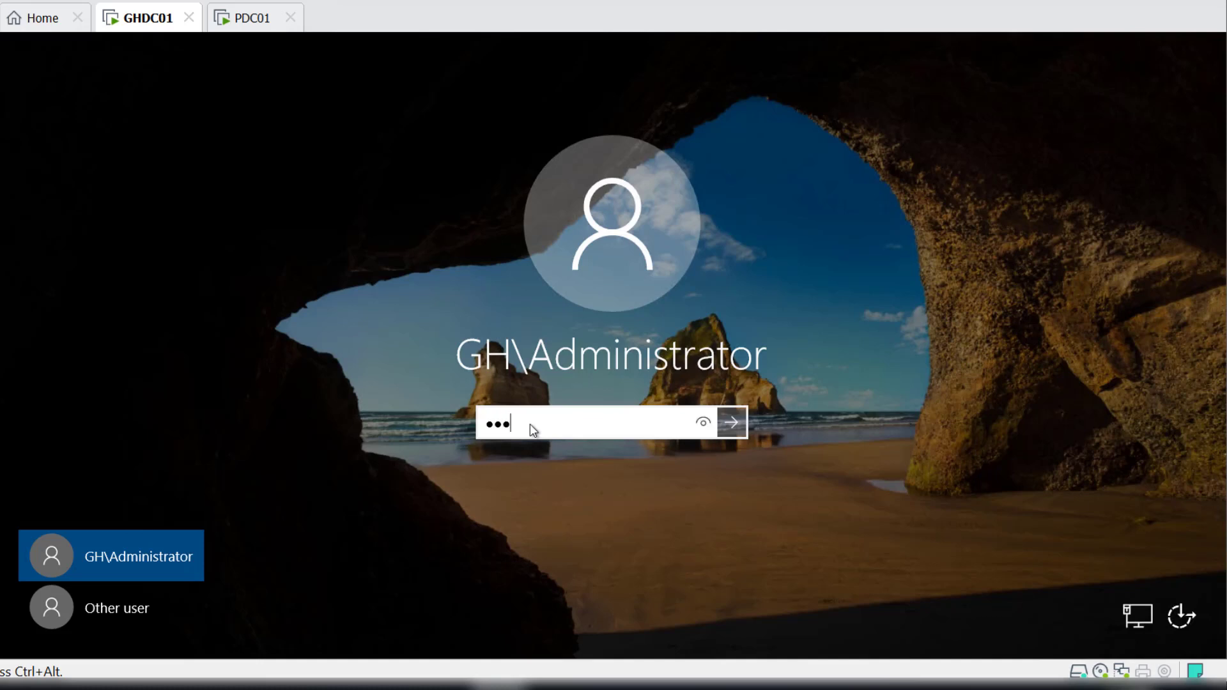
pyautogui.press('Return')
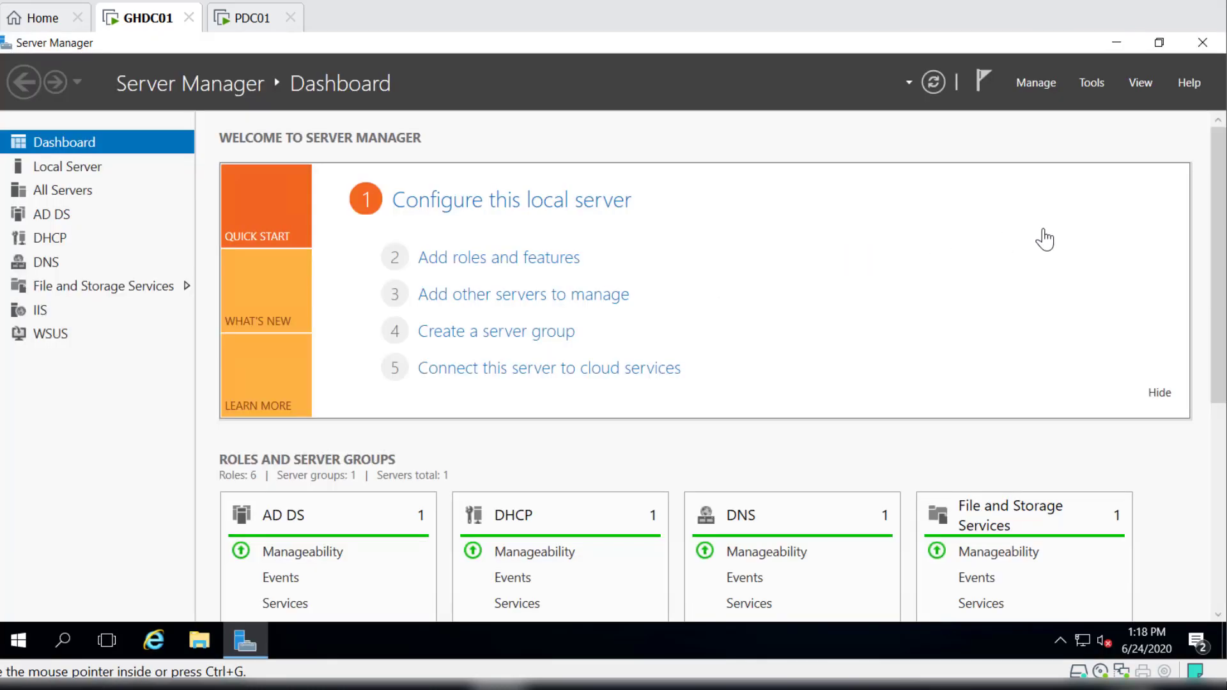
# Open Active Directory Users and Computers and examine the Computers and Domain Controllers containers of gh.afro.local.
pyautogui.click(1092, 83)
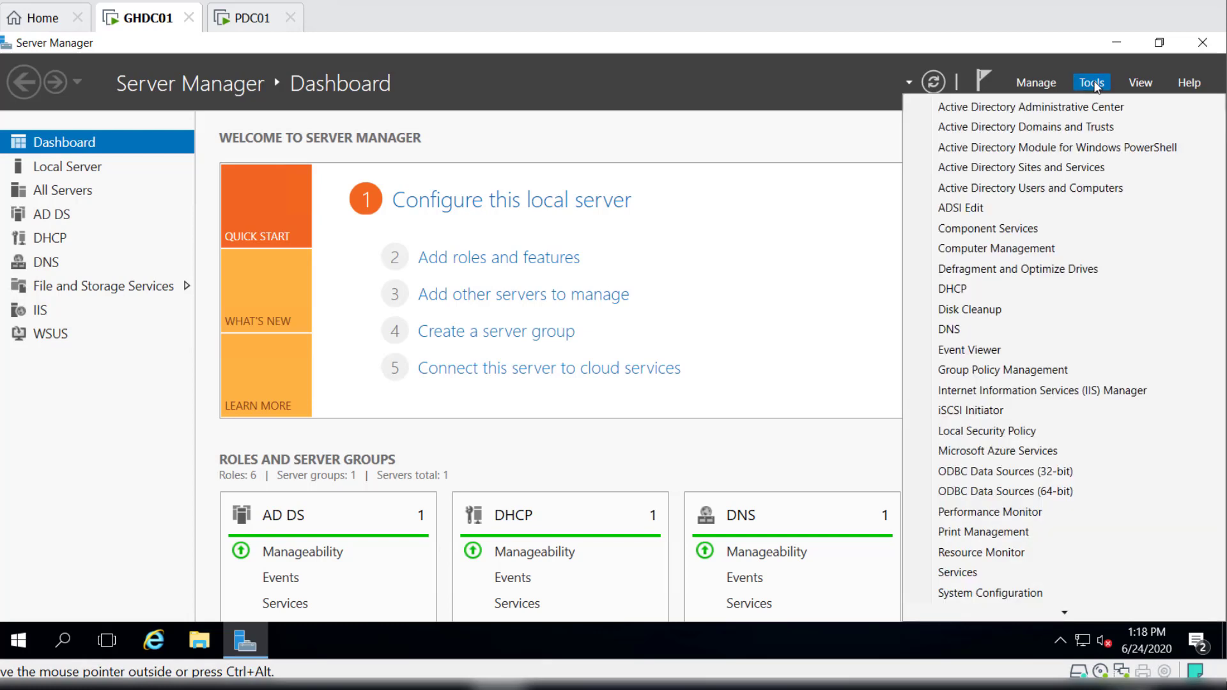
pyautogui.click(1060, 191)
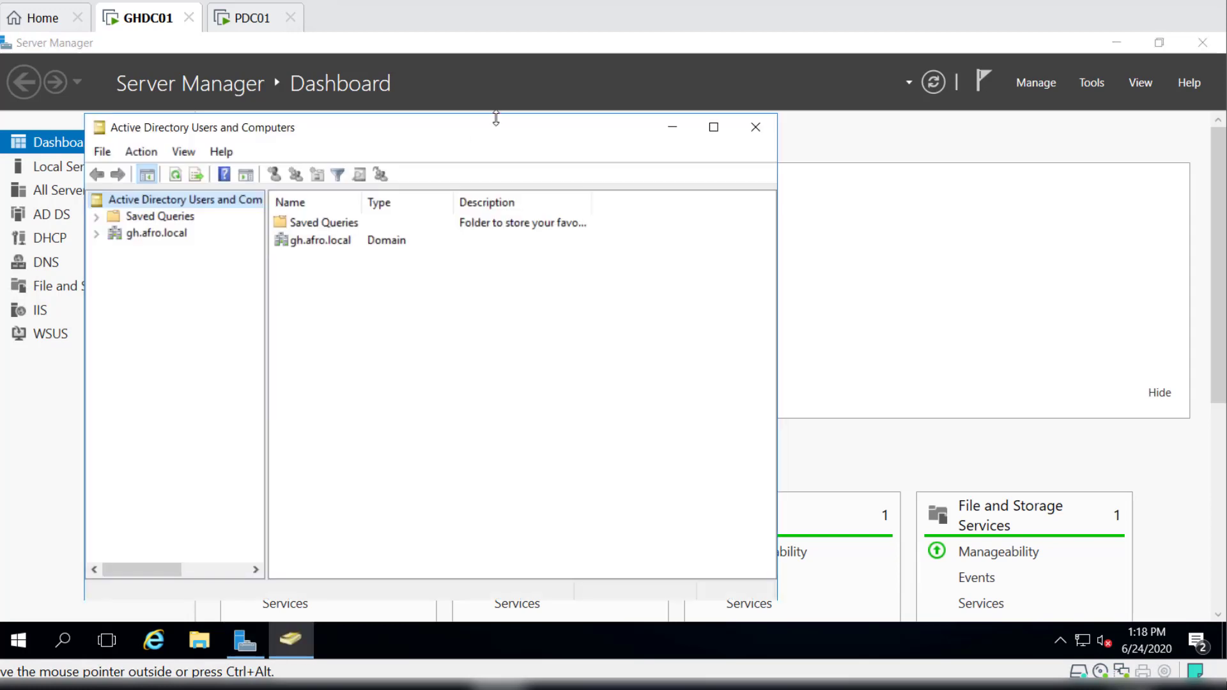
pyautogui.moveTo(483, 132); pyautogui.dragTo(624, 79)
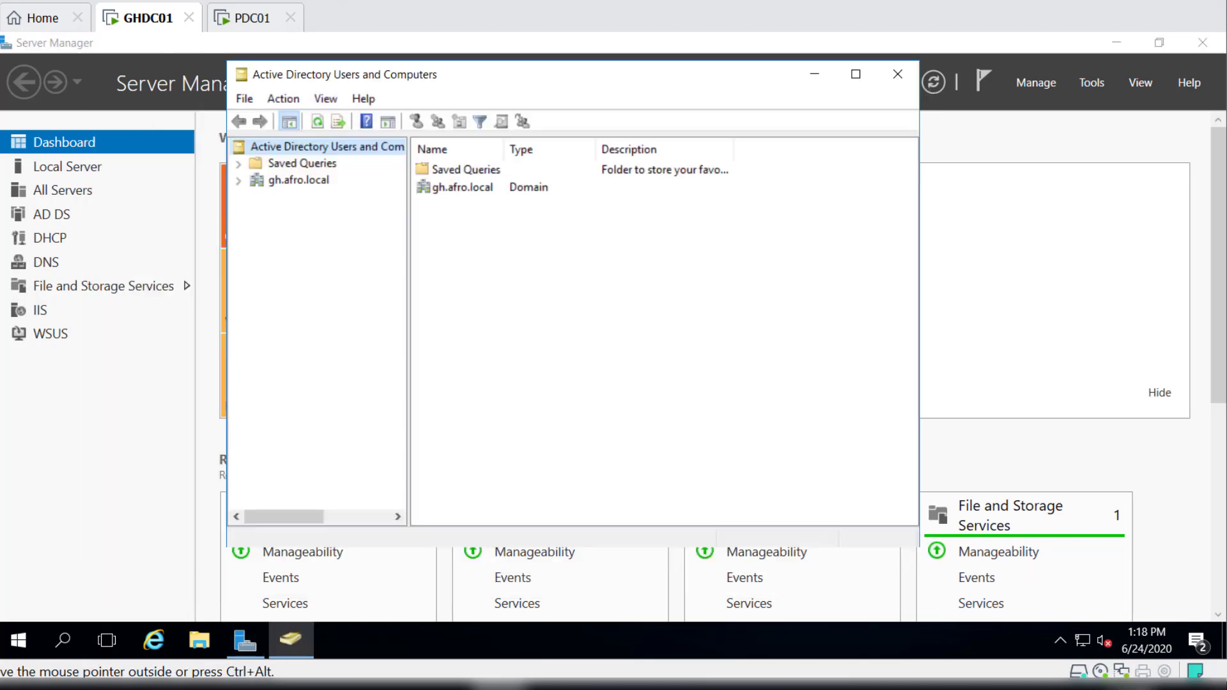
pyautogui.click(294, 180)
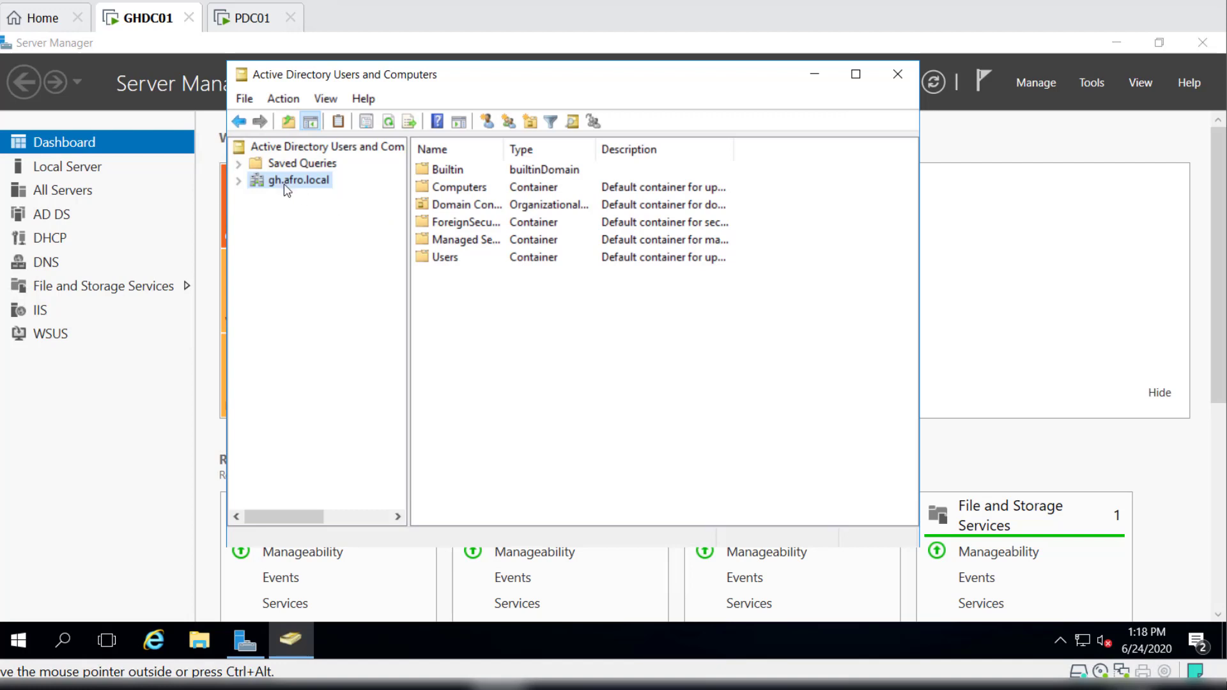
pyautogui.click(238, 180)
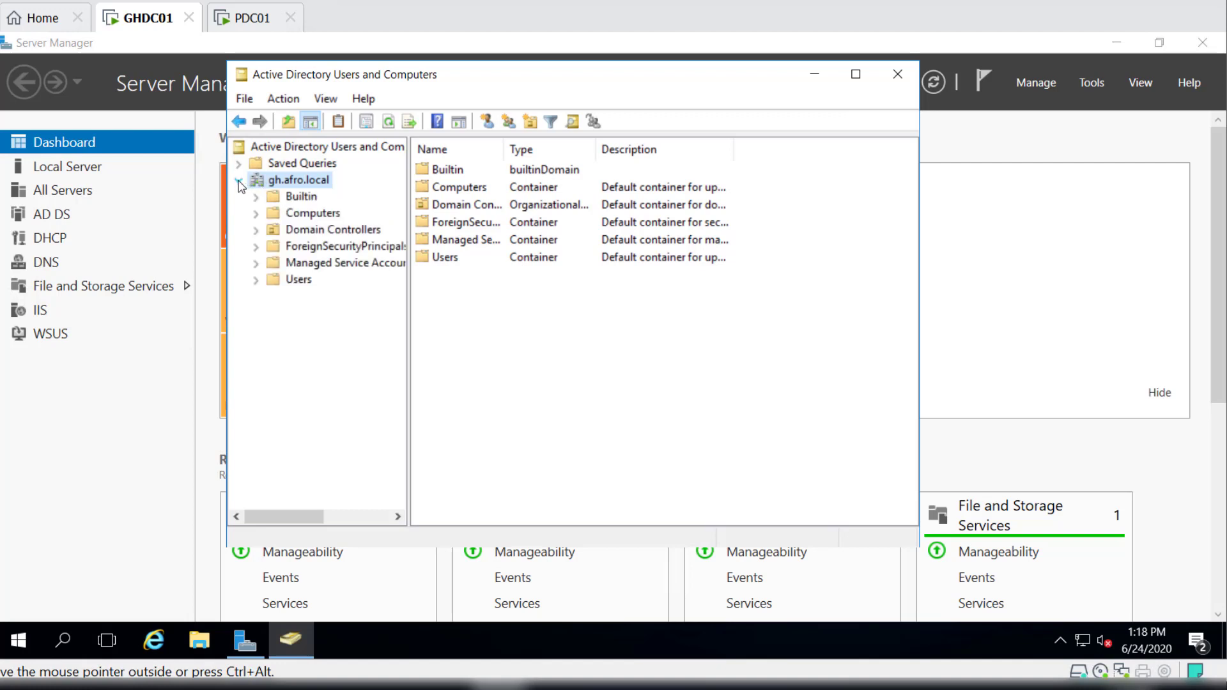
pyautogui.click(327, 218)
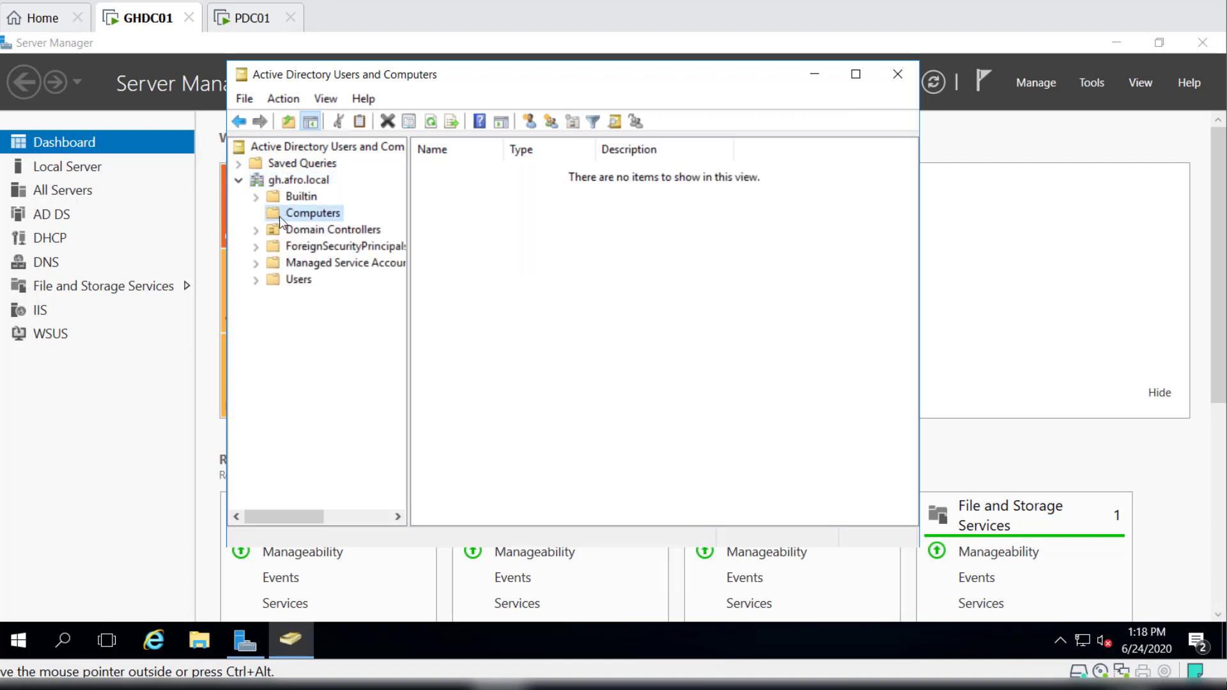
pyautogui.click(332, 236)
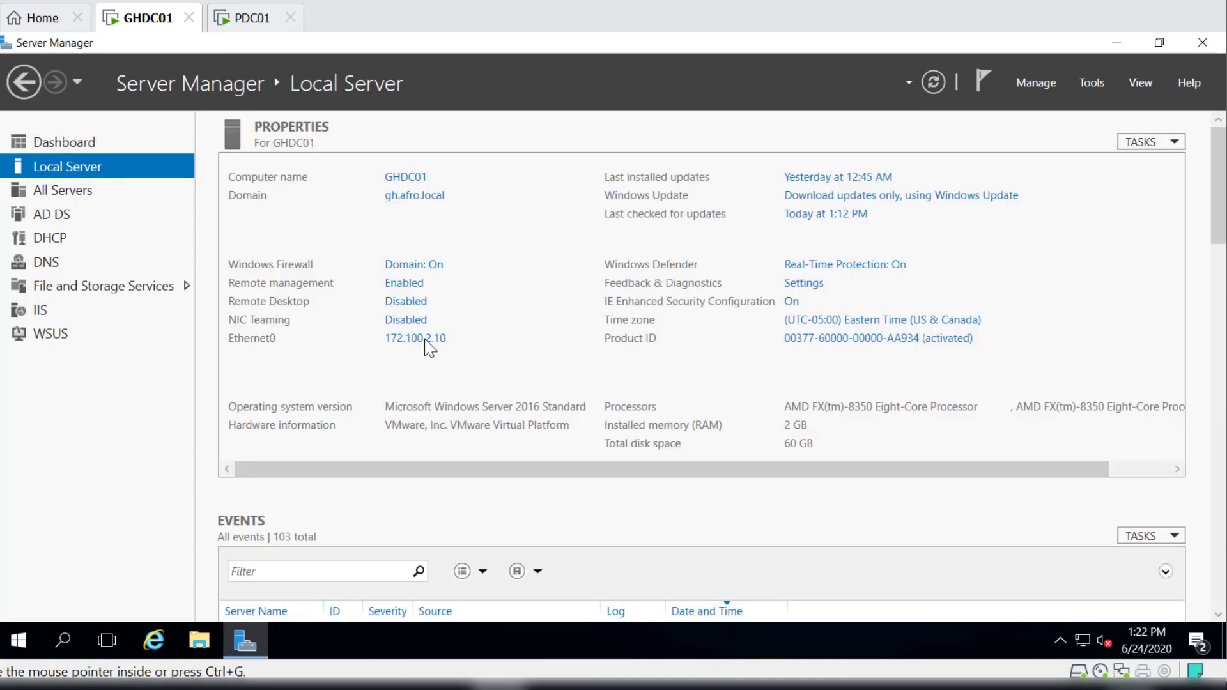
# From the local server's network settings, open the Internet Protocol Version 4 properties of the Ethernet0 adapter.
pyautogui.click(413, 344)
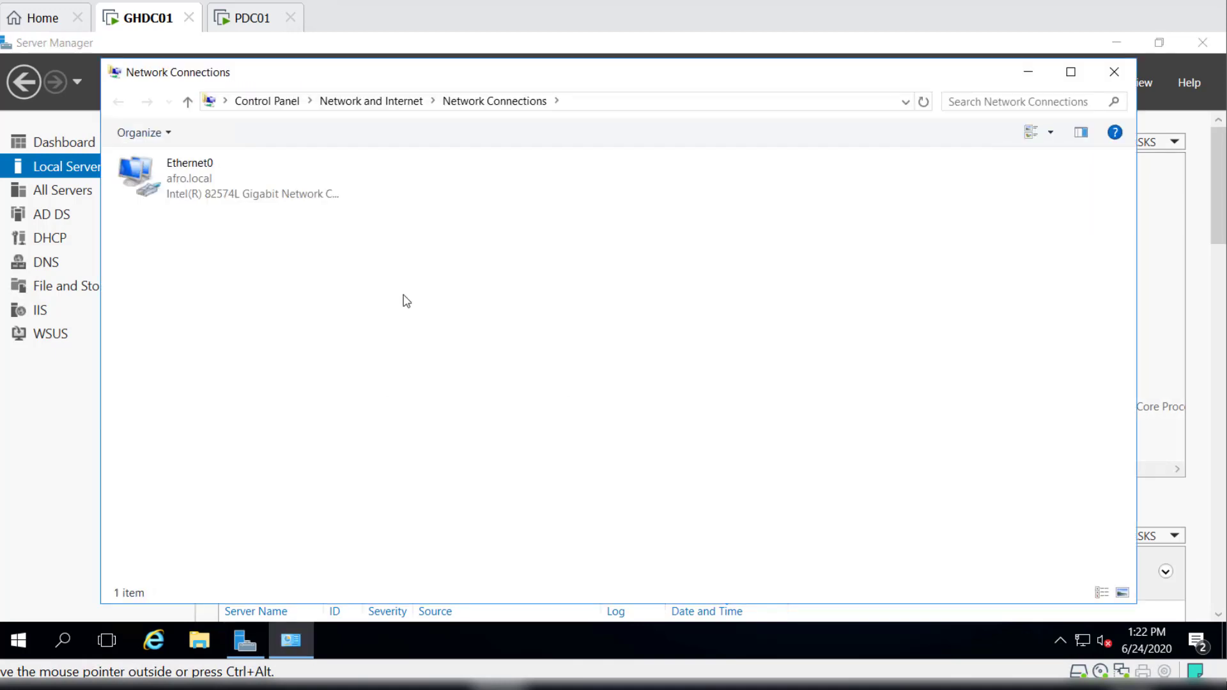
pyautogui.click(193, 177)
pyautogui.rightClick(193, 174)
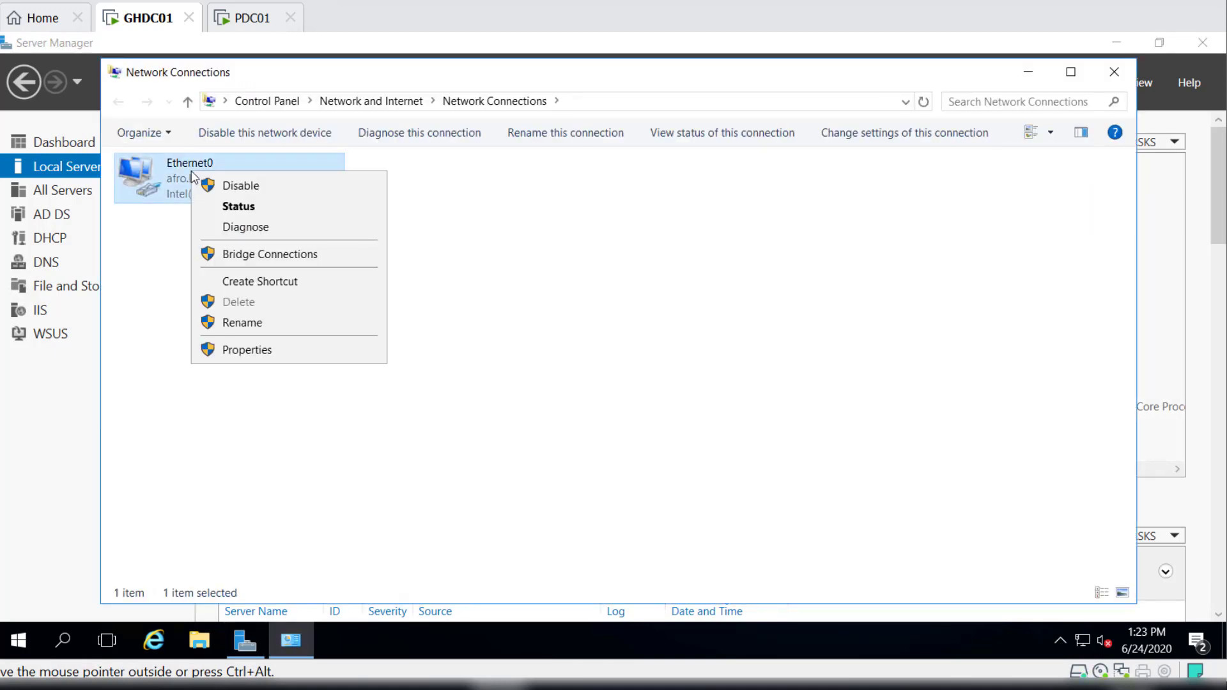
pyautogui.click(266, 351)
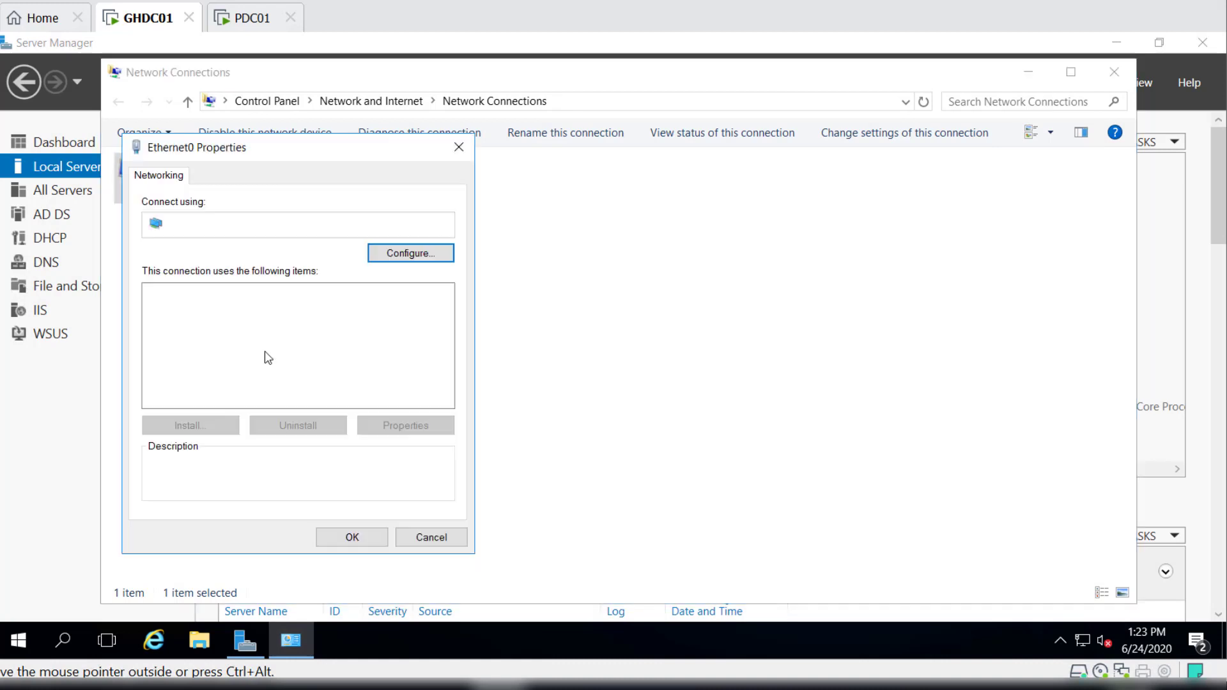
pyautogui.moveTo(339, 149); pyautogui.dragTo(671, 73)
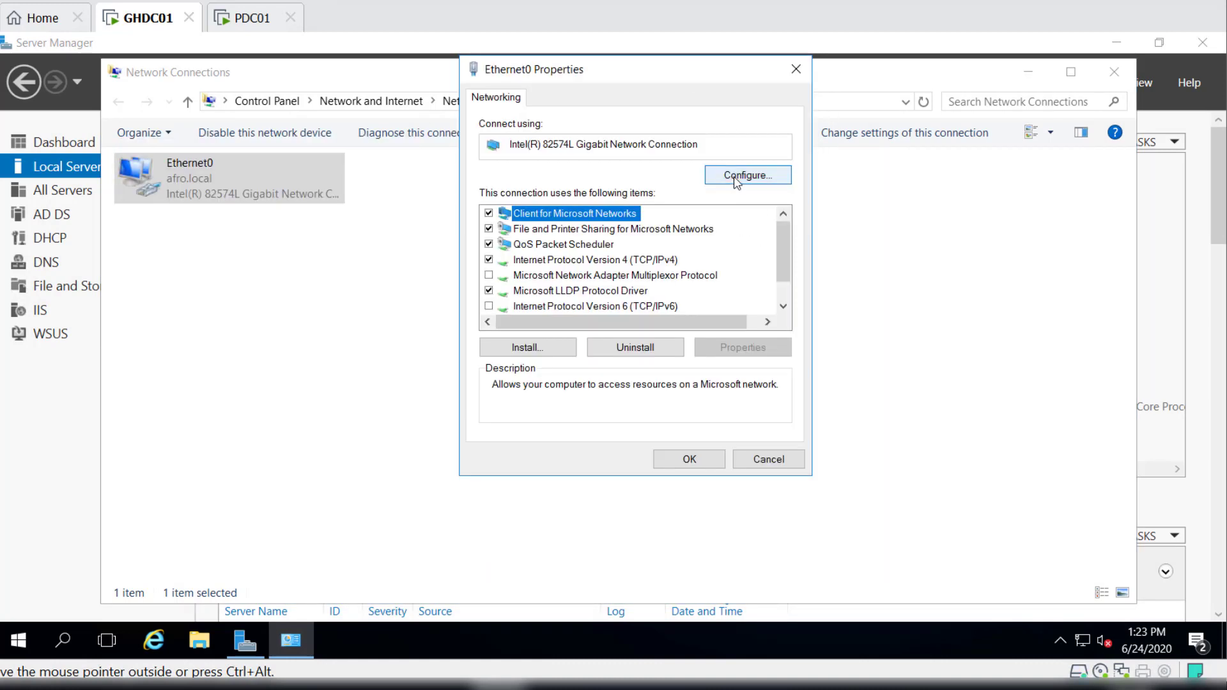
pyautogui.click(602, 261)
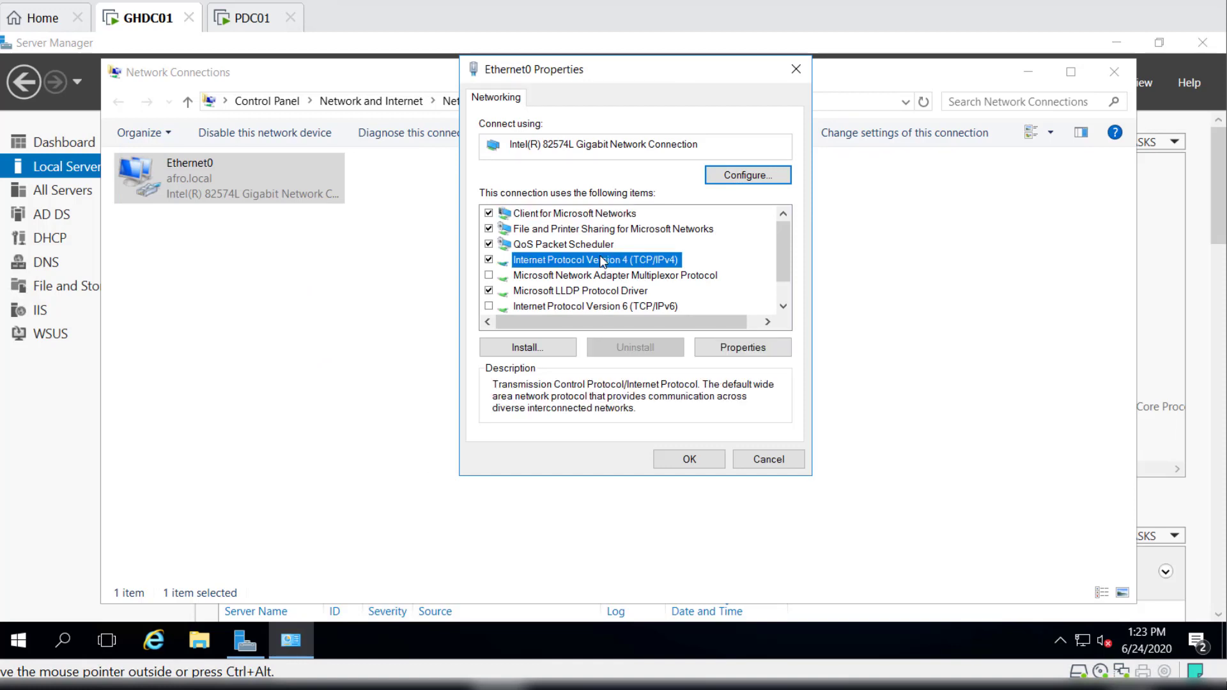
pyautogui.click(741, 349)
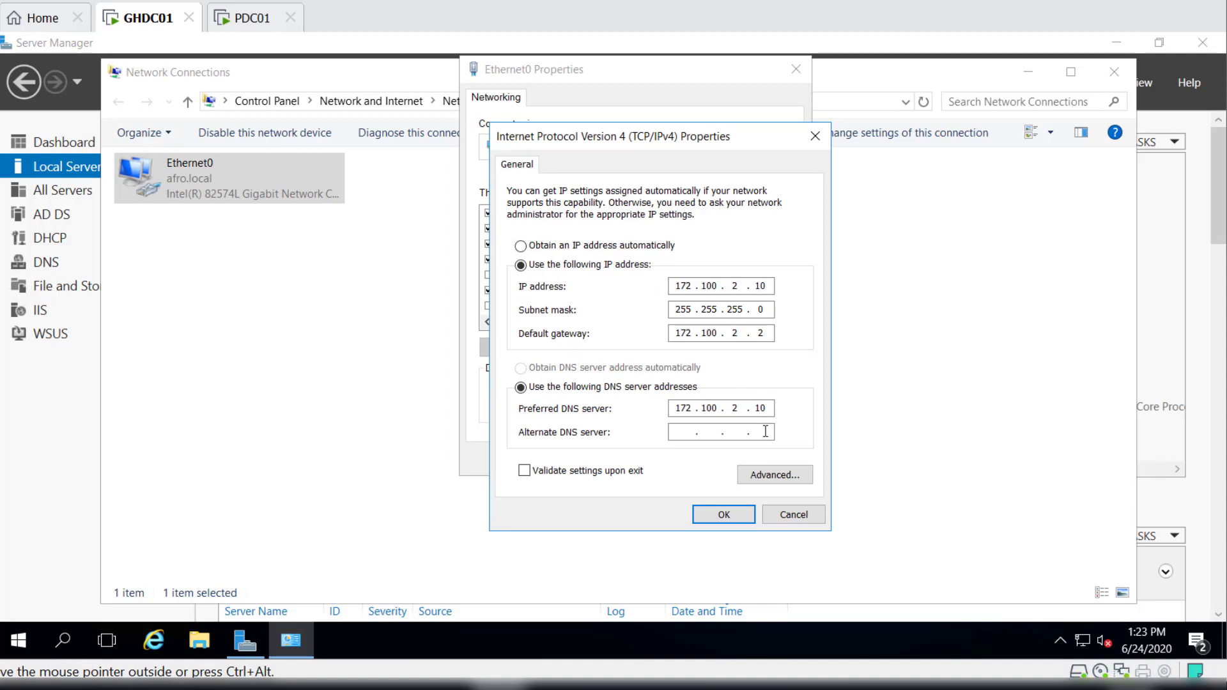
# Set the alternate DNS server to 10.10.2.10, save the adapter settings, and refresh Server Manager.
pyautogui.write('10 . 10 . 2 . 10')
pyautogui.click(717, 519)
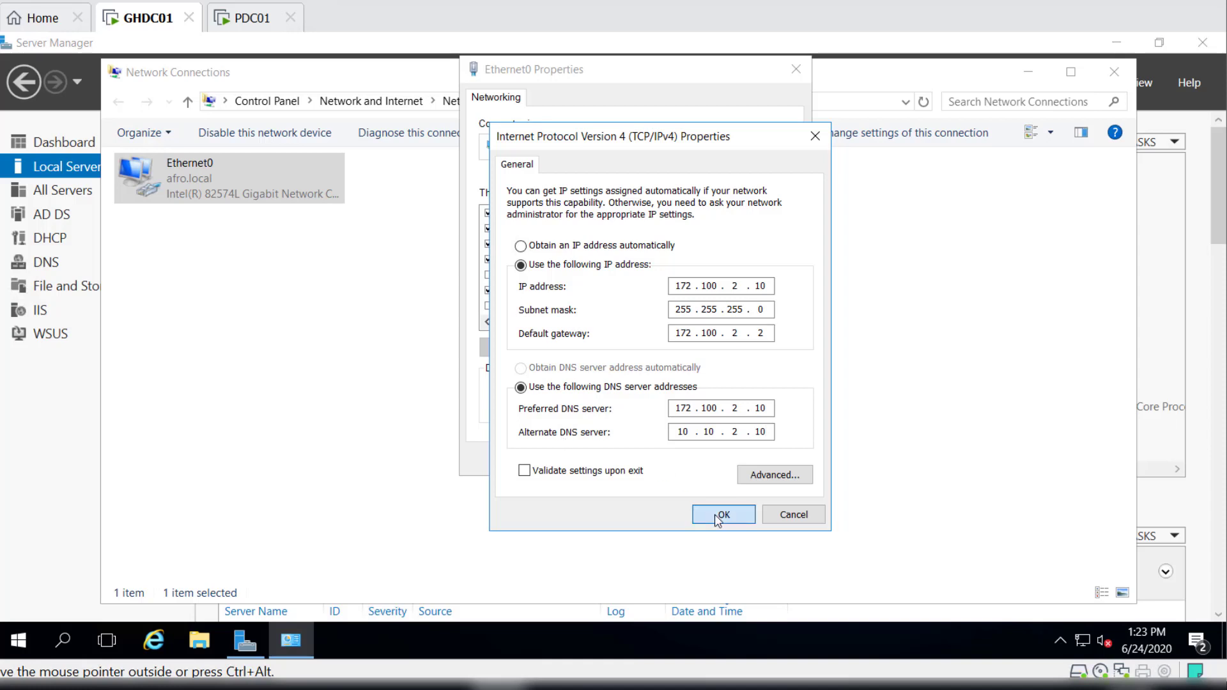
pyautogui.click(689, 462)
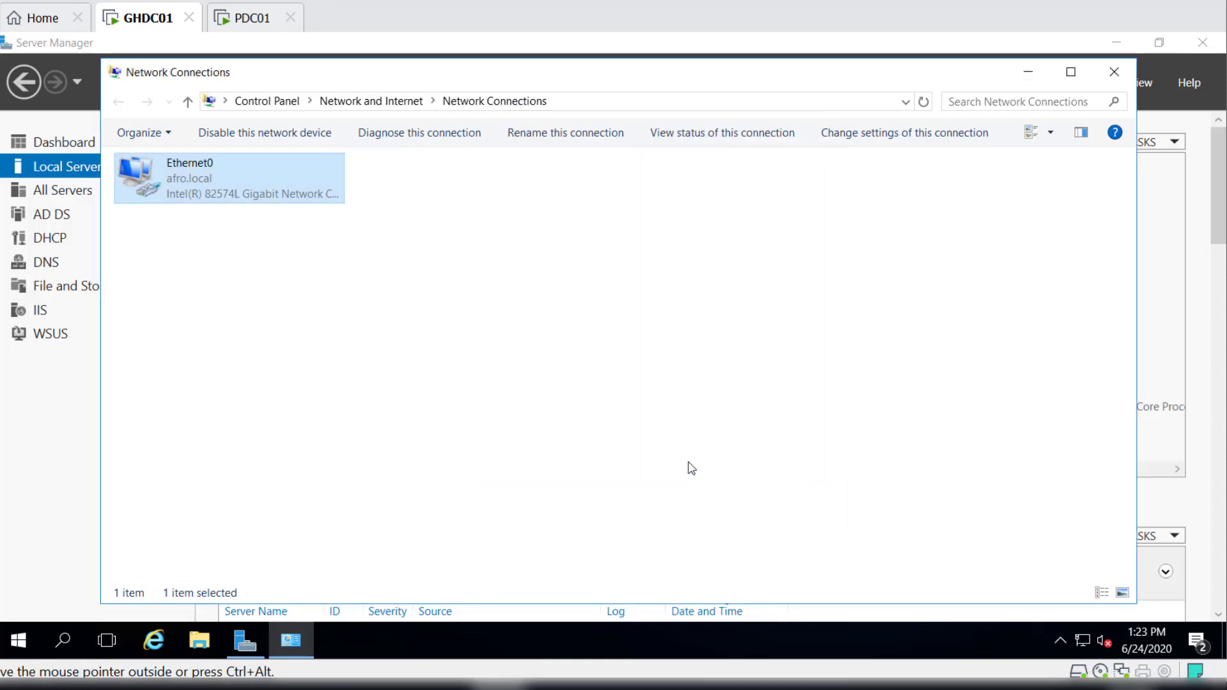
pyautogui.click(1113, 75)
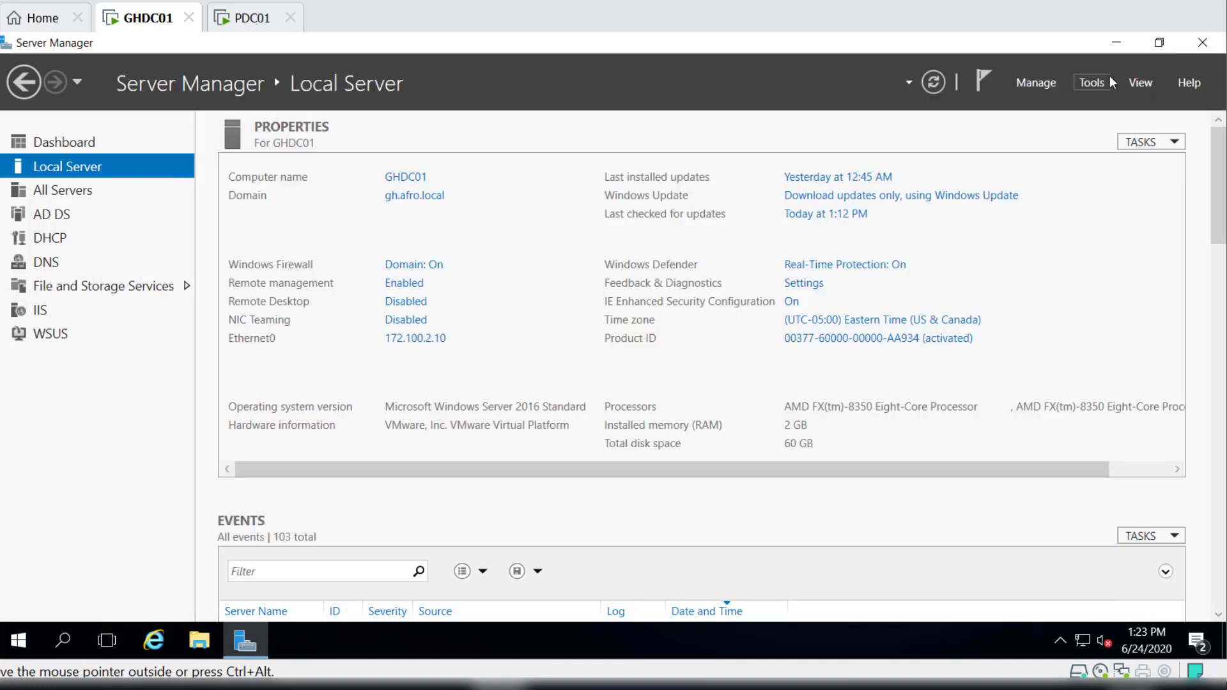
pyautogui.click(940, 82)
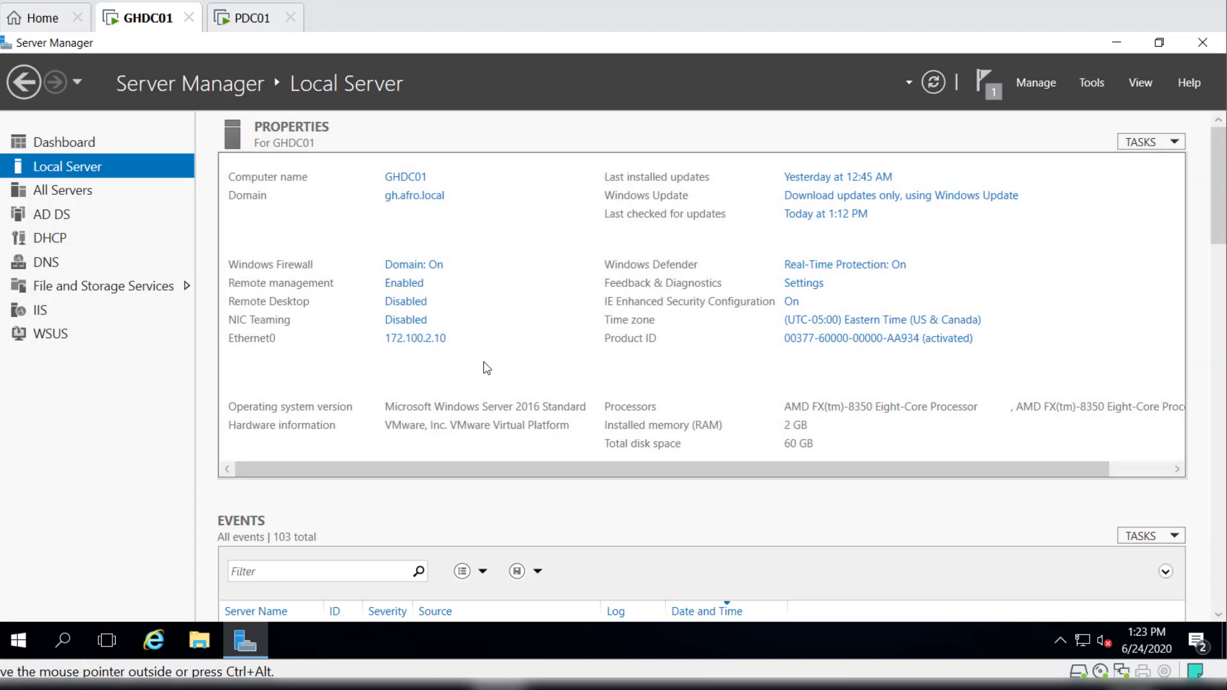
# Ping pdc01.afro.local from a Command Prompt to test name resolution to the parent domain controller, and close the prompt.
pyautogui.click(62, 641)
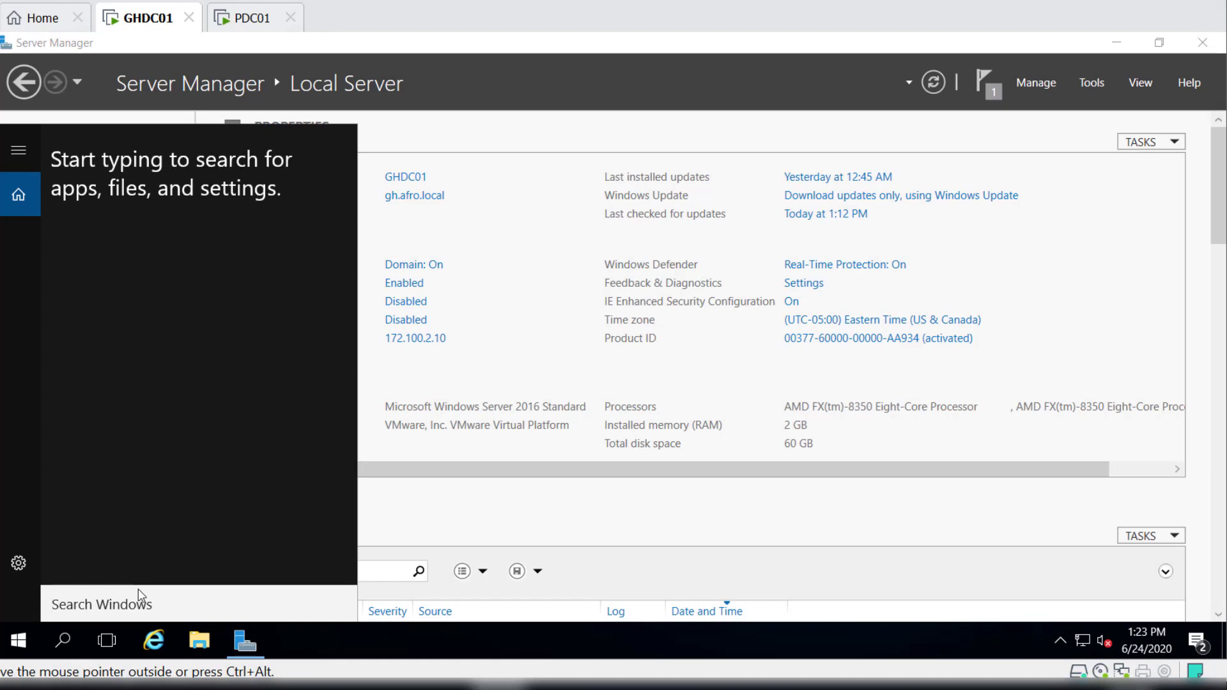
pyautogui.write('cmd')
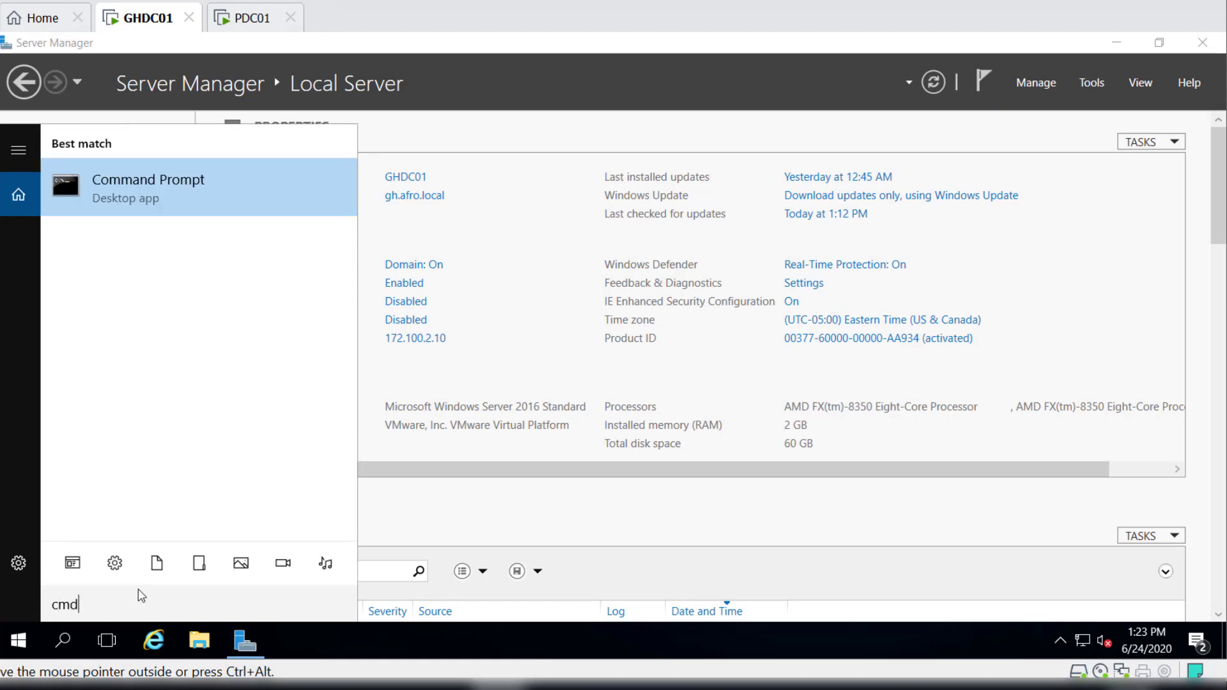
pyautogui.press('Return')
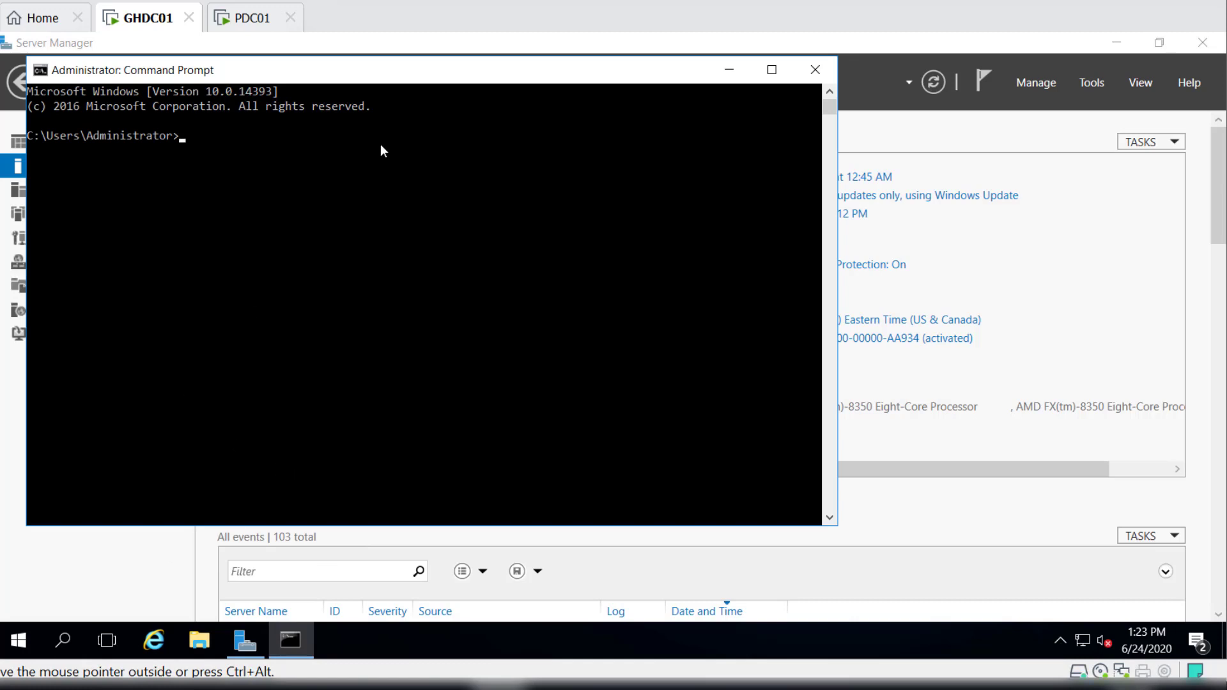
pyautogui.moveTo(383, 72); pyautogui.dragTo(613, 77)
pyautogui.write('ping')
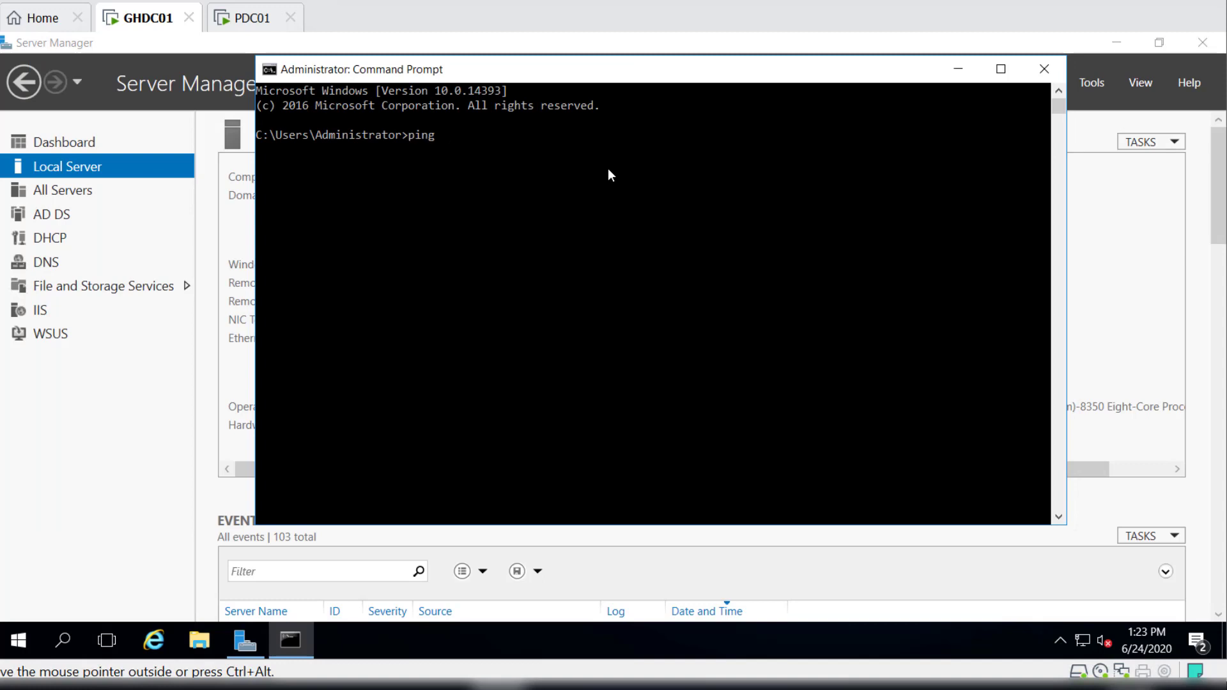
pyautogui.write(' pdc01.afro.local')
pyautogui.press('Return')
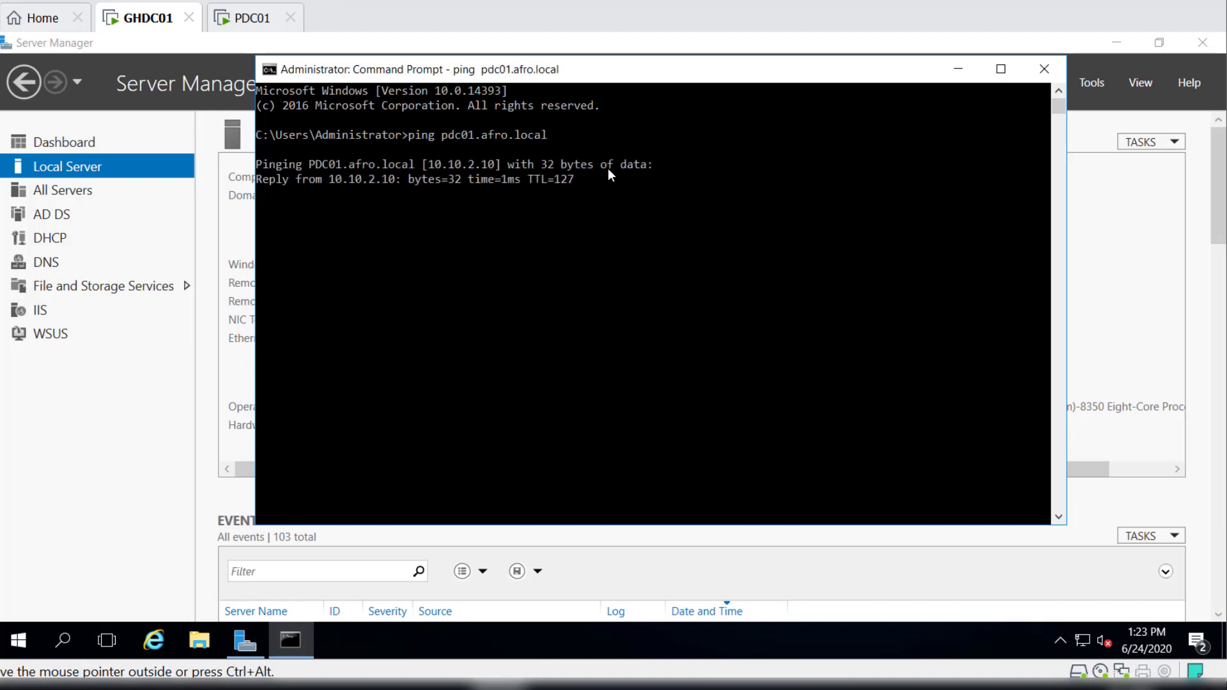
pyautogui.click(1043, 68)
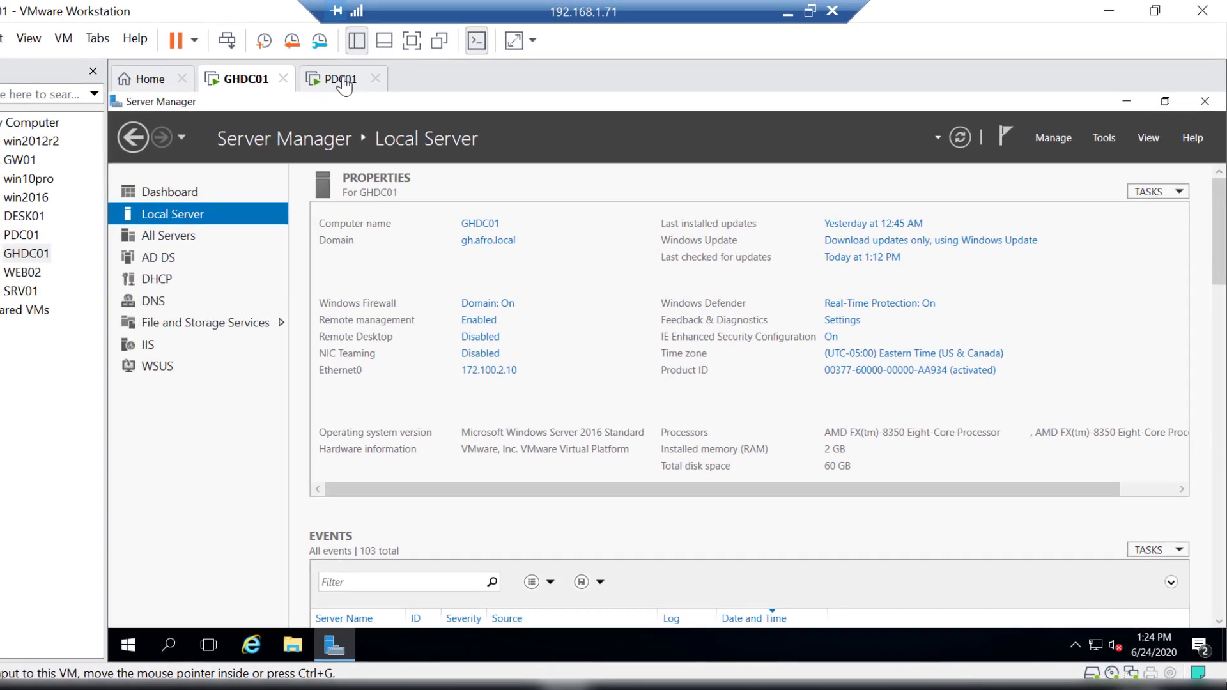
# Switch to the PDC01 virtual machine, close Active Directory Sites and Services and Server Manager, and open a Command Prompt.
pyautogui.click(343, 82)
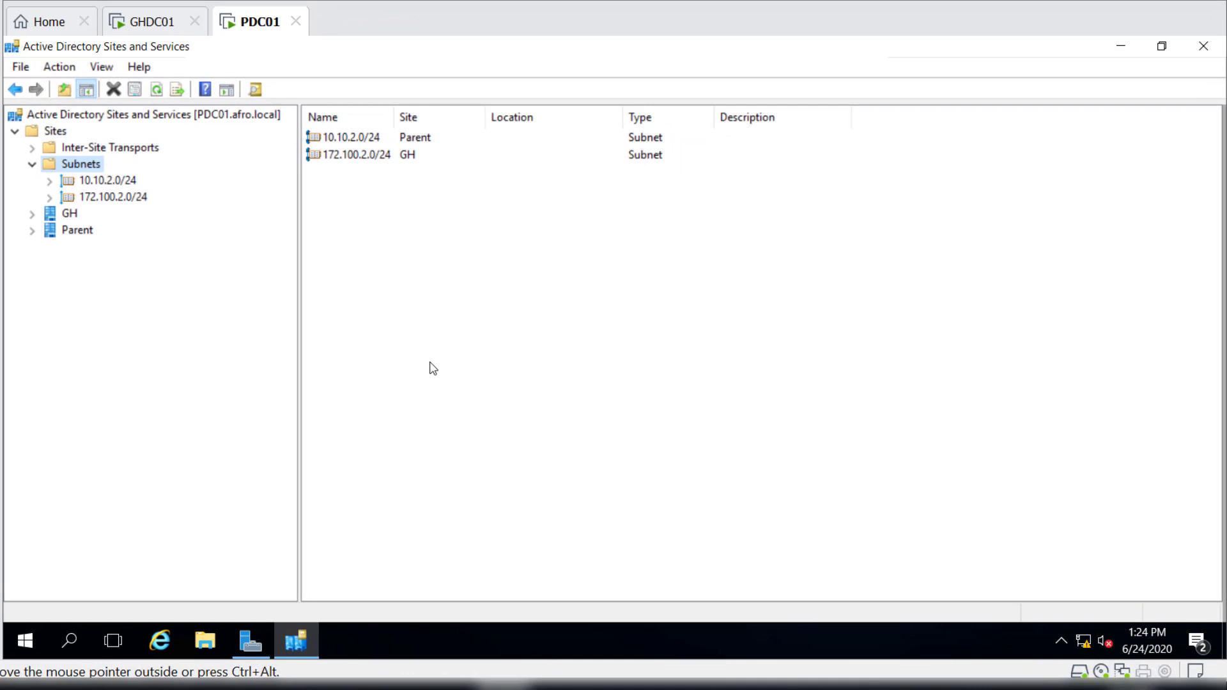
pyautogui.click(70, 631)
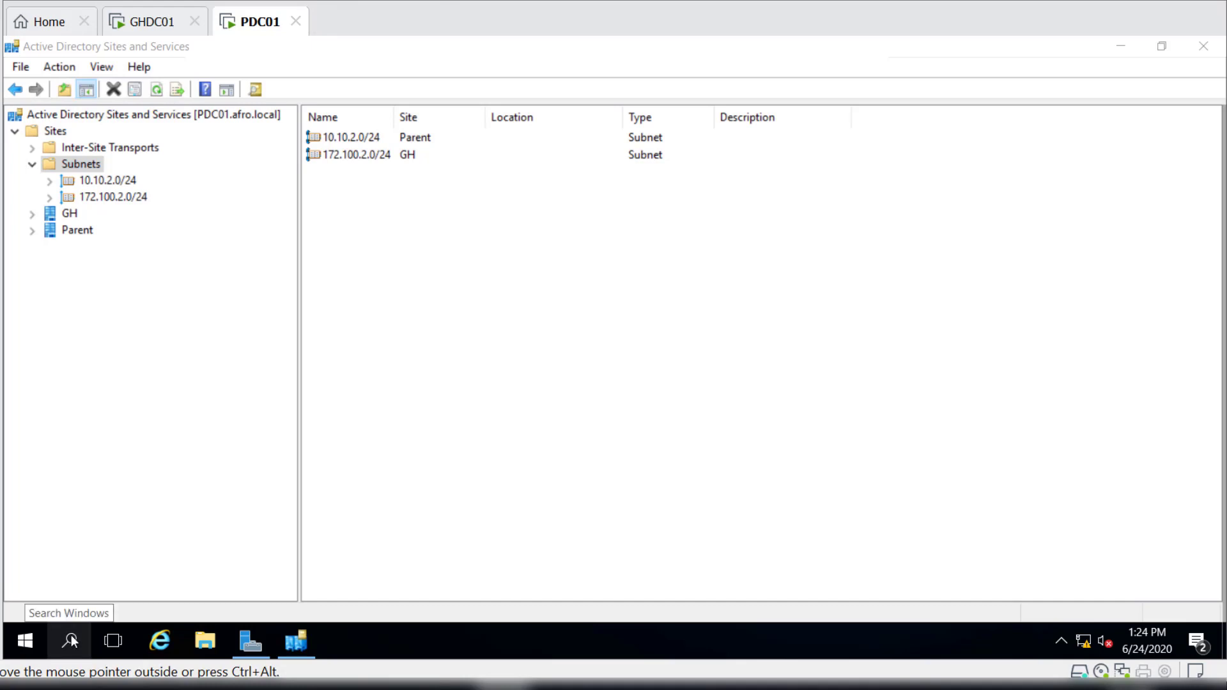
pyautogui.click(1204, 51)
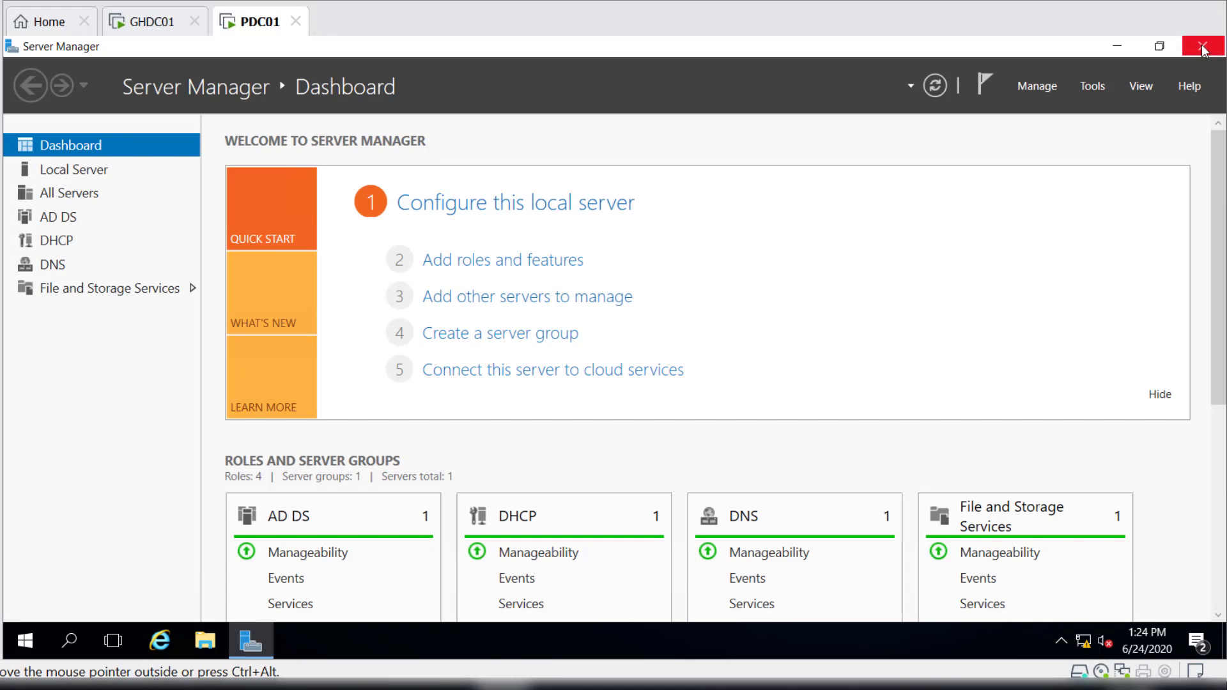
pyautogui.click(1204, 46)
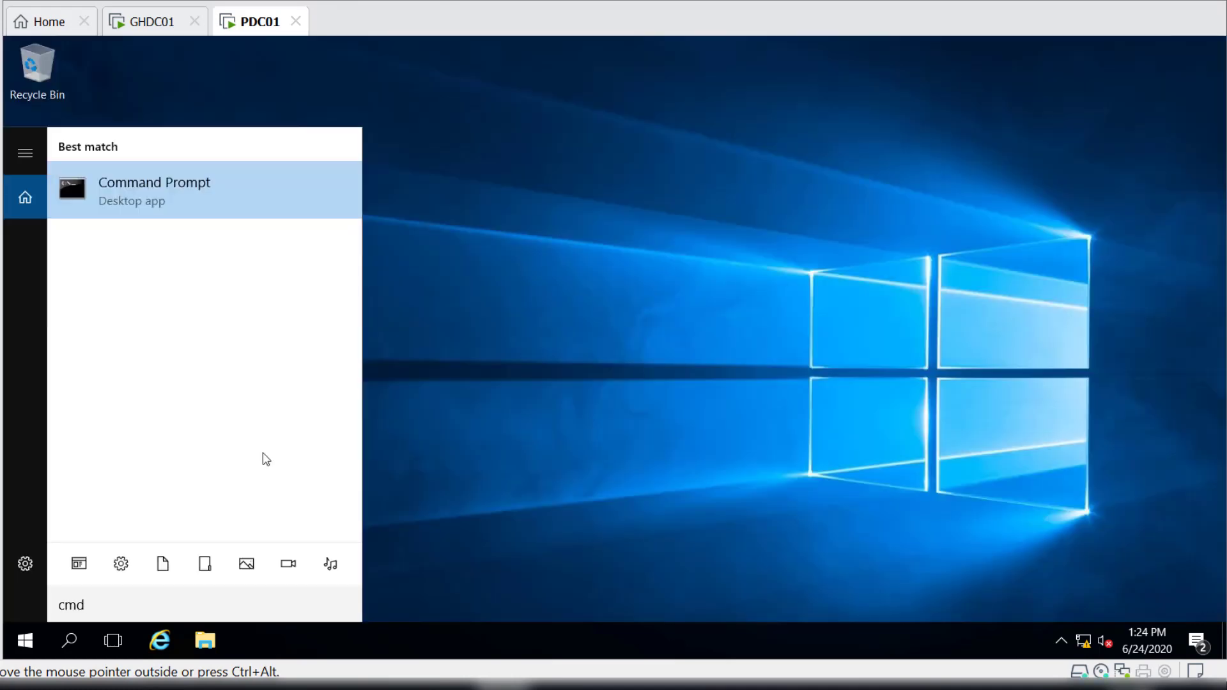
pyautogui.press('Escape')
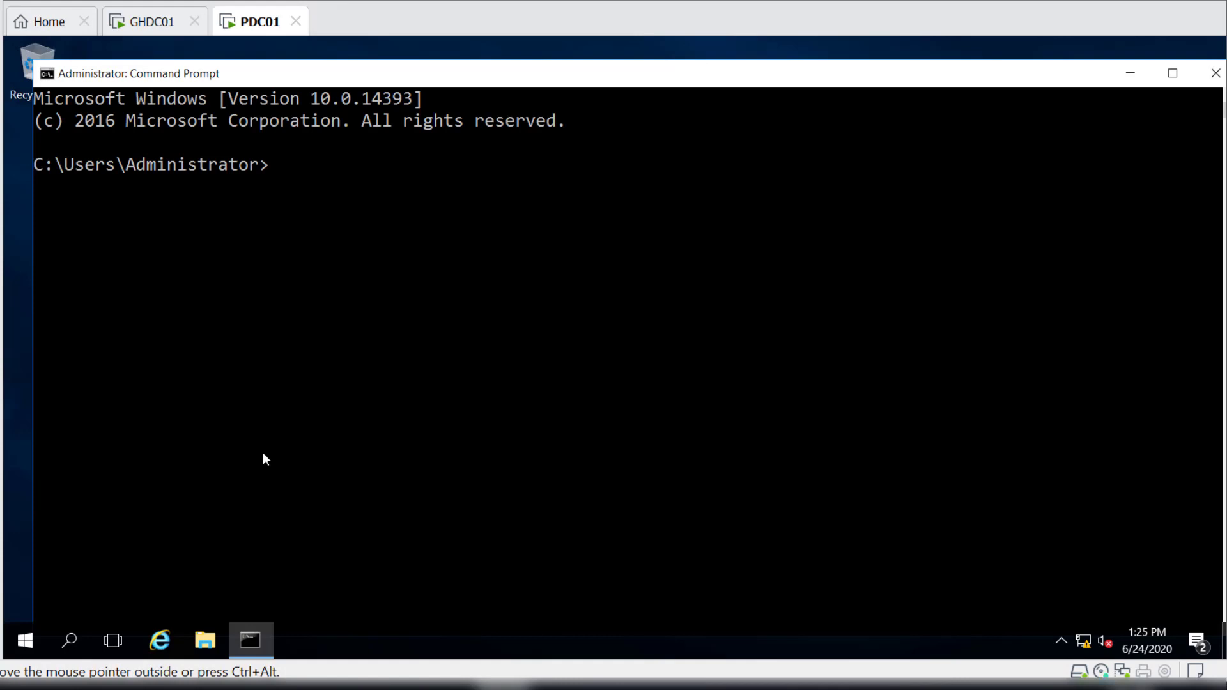
# Ping ghdc01.gh.afro.local to test name resolution to the child domain controller, and close the Command Prompt.
pyautogui.write('ping ghdc01.')
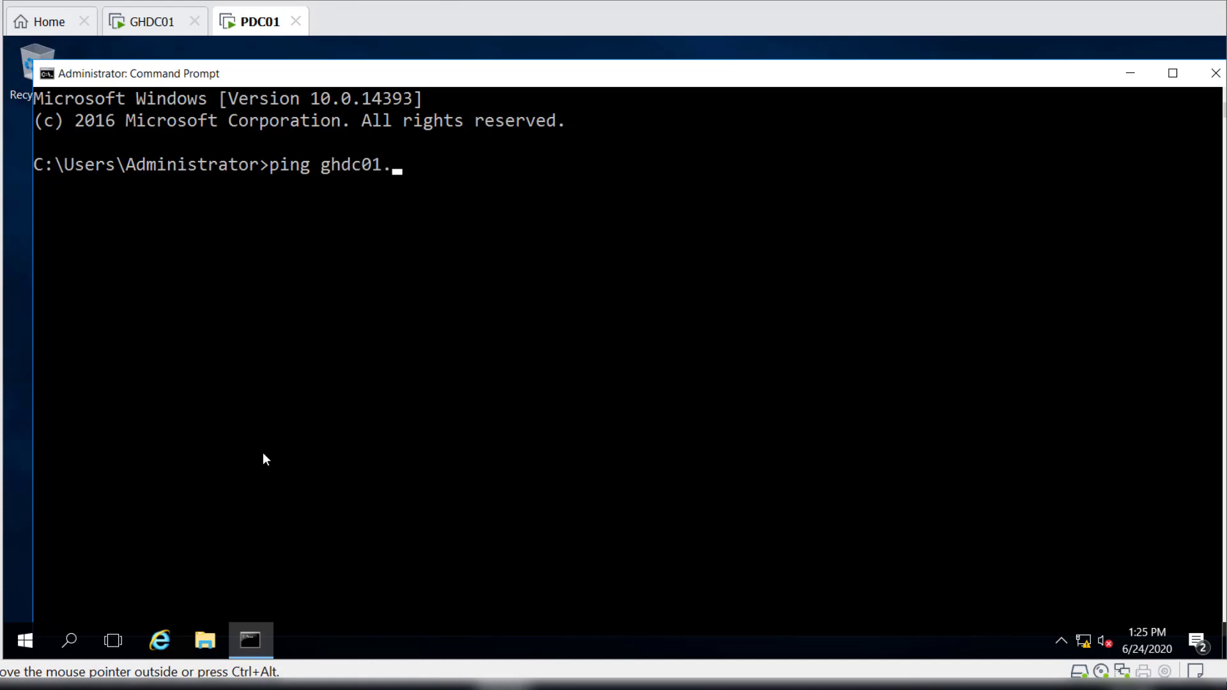
pyautogui.write('gh.afro.local')
pyautogui.press('Return')
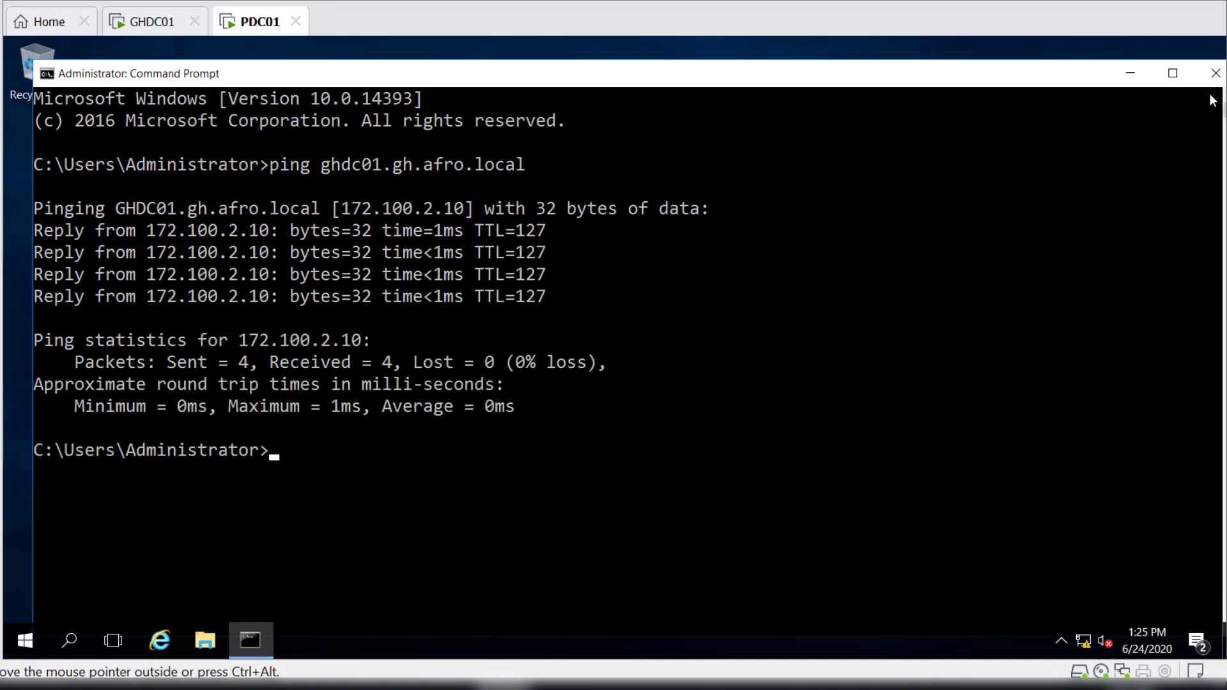
pyautogui.click(1216, 73)
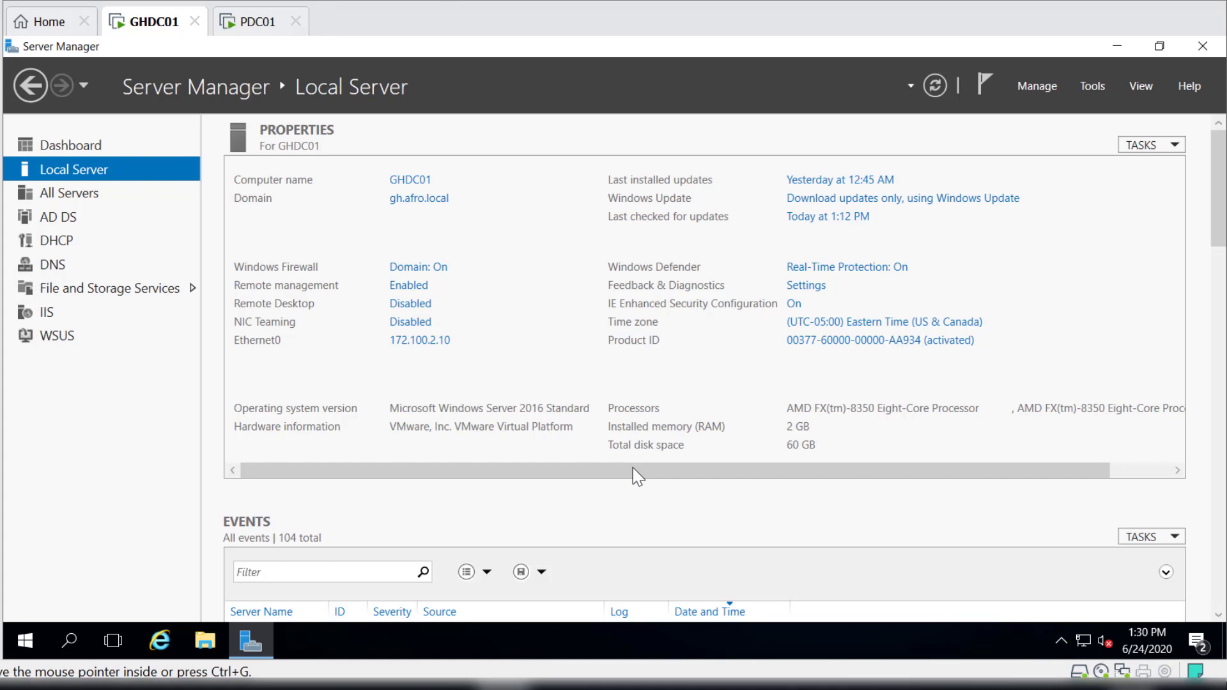
# In DNS Manager on GHDC01, start a new conditional forwarder for the DNS domain afro.local.
pyautogui.click(1094, 91)
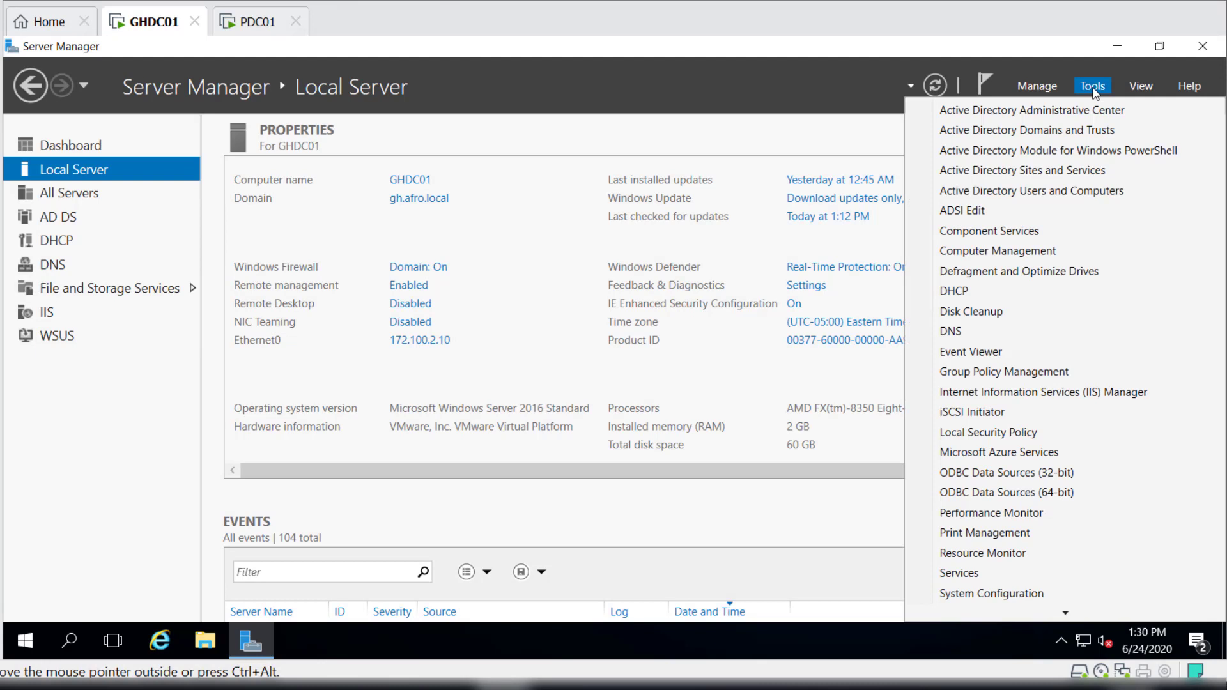
pyautogui.click(988, 339)
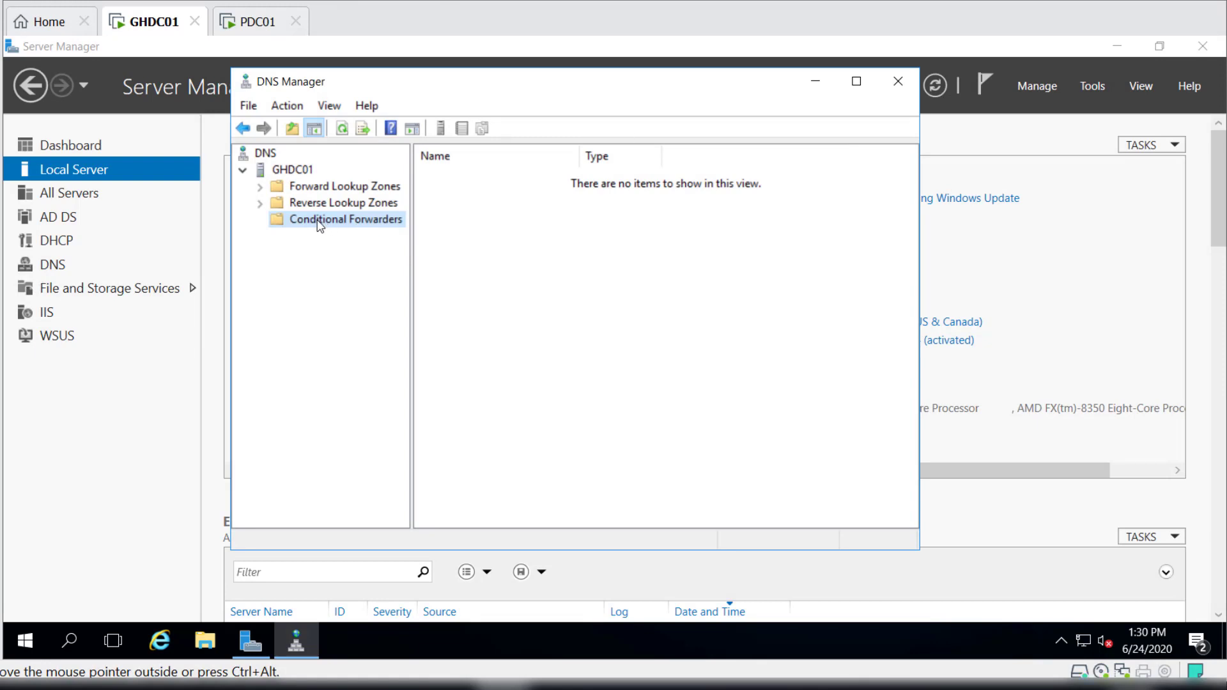
pyautogui.rightClick(355, 224)
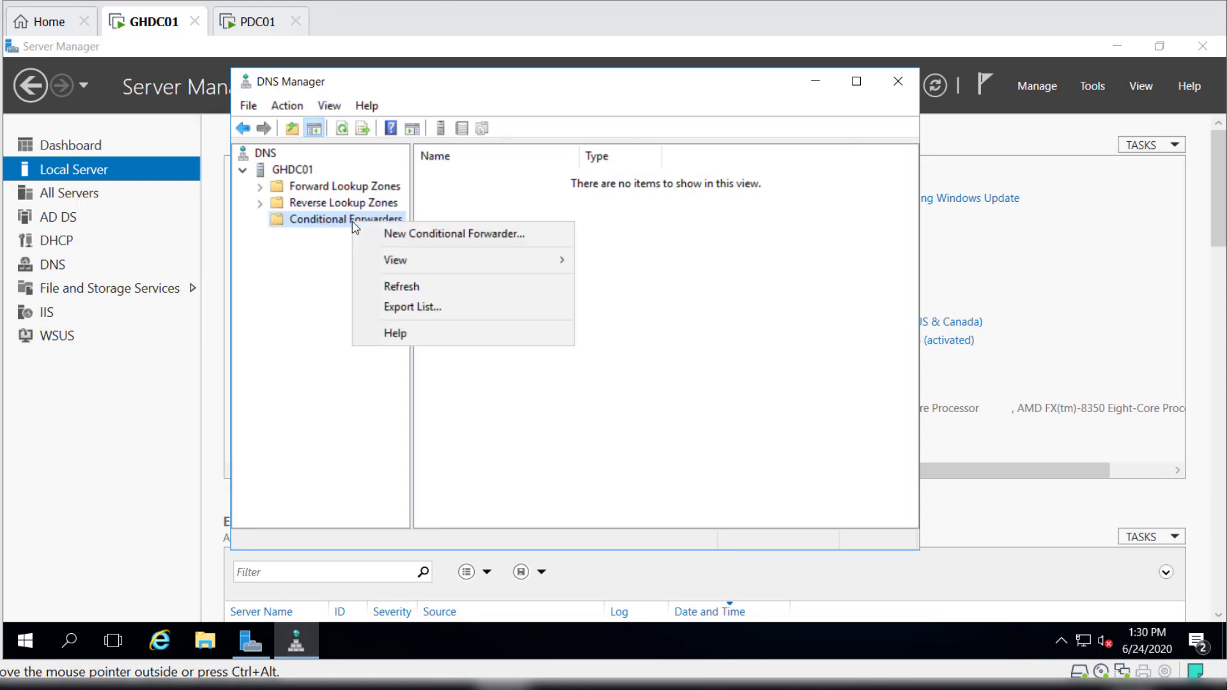
pyautogui.click(463, 232)
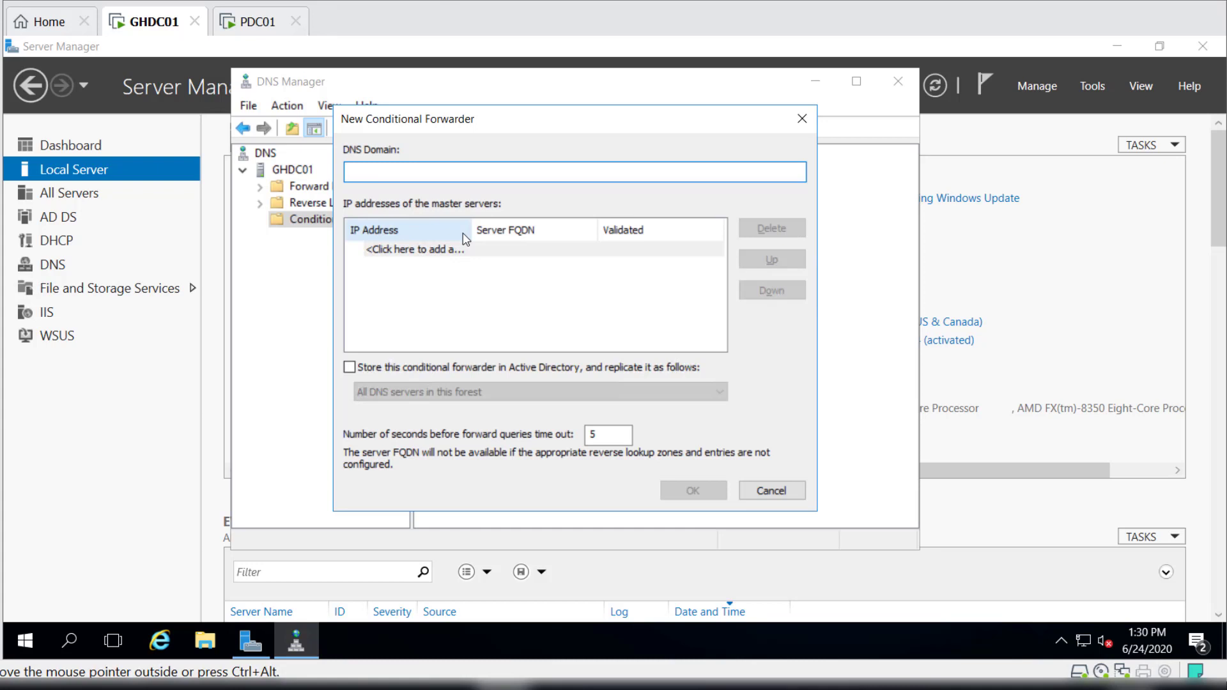
pyautogui.write('afro.local')
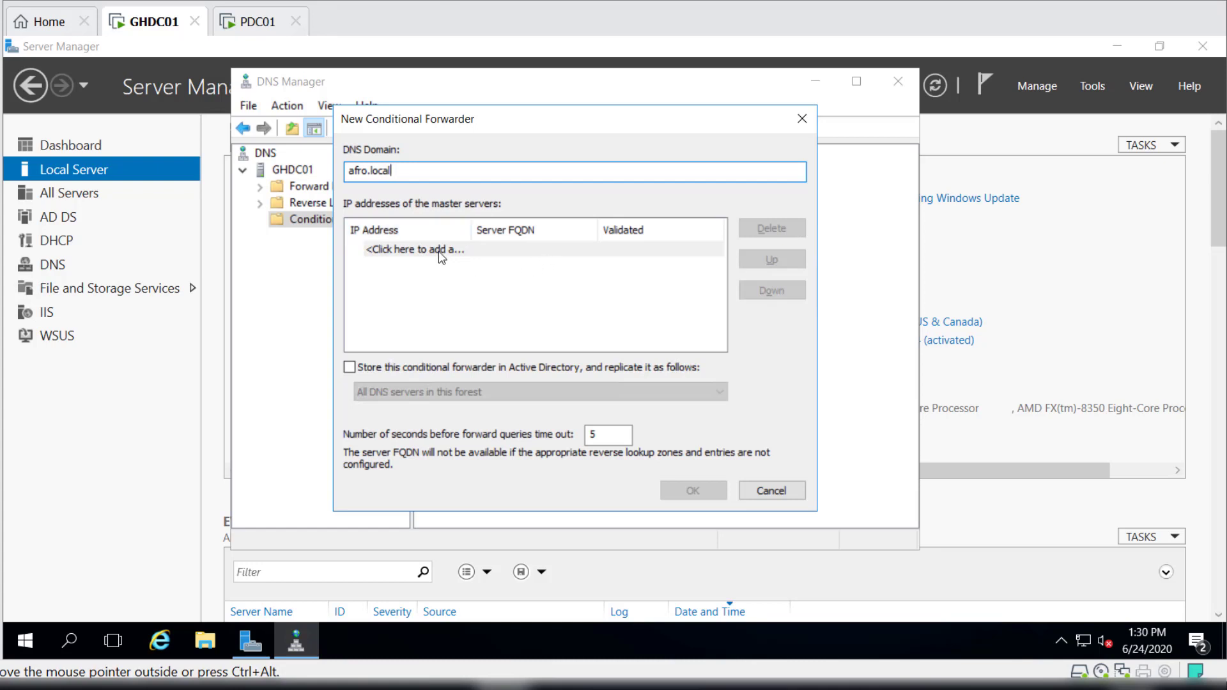
# Add 10.10.2.10 as the forwarder's master server, set the query timeout to 2 seconds, and create the forwarder.
pyautogui.click(440, 251)
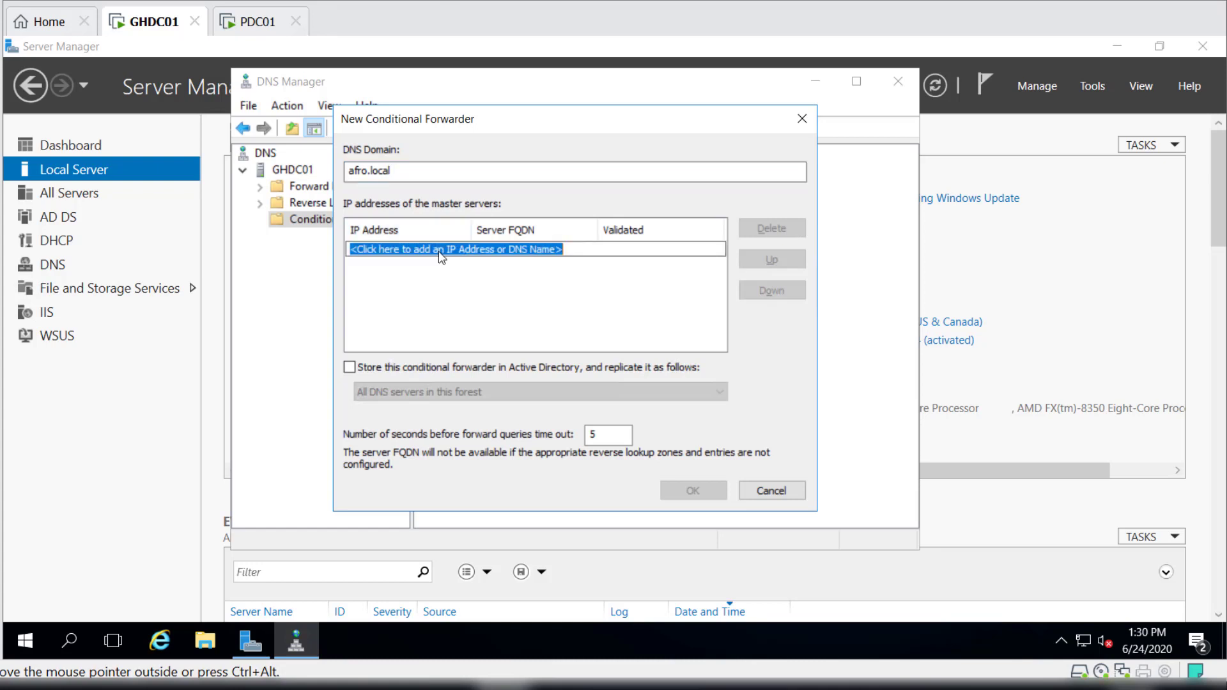
pyautogui.write('10.10.2.10')
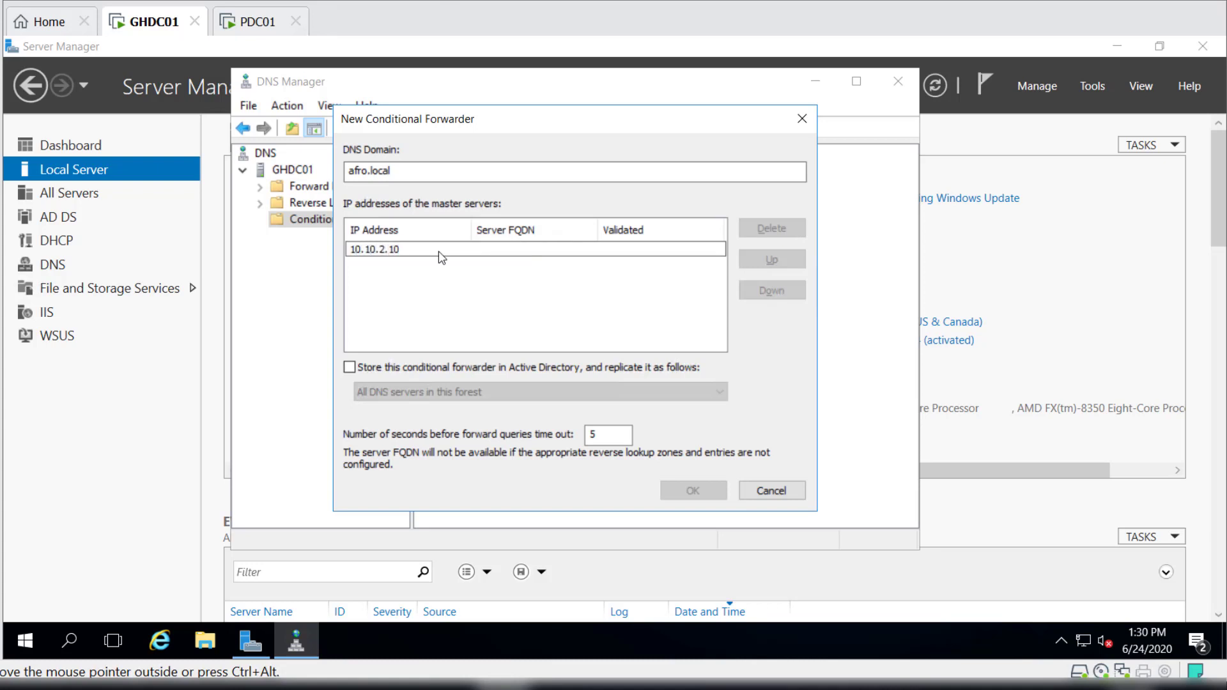
pyautogui.press('Return')
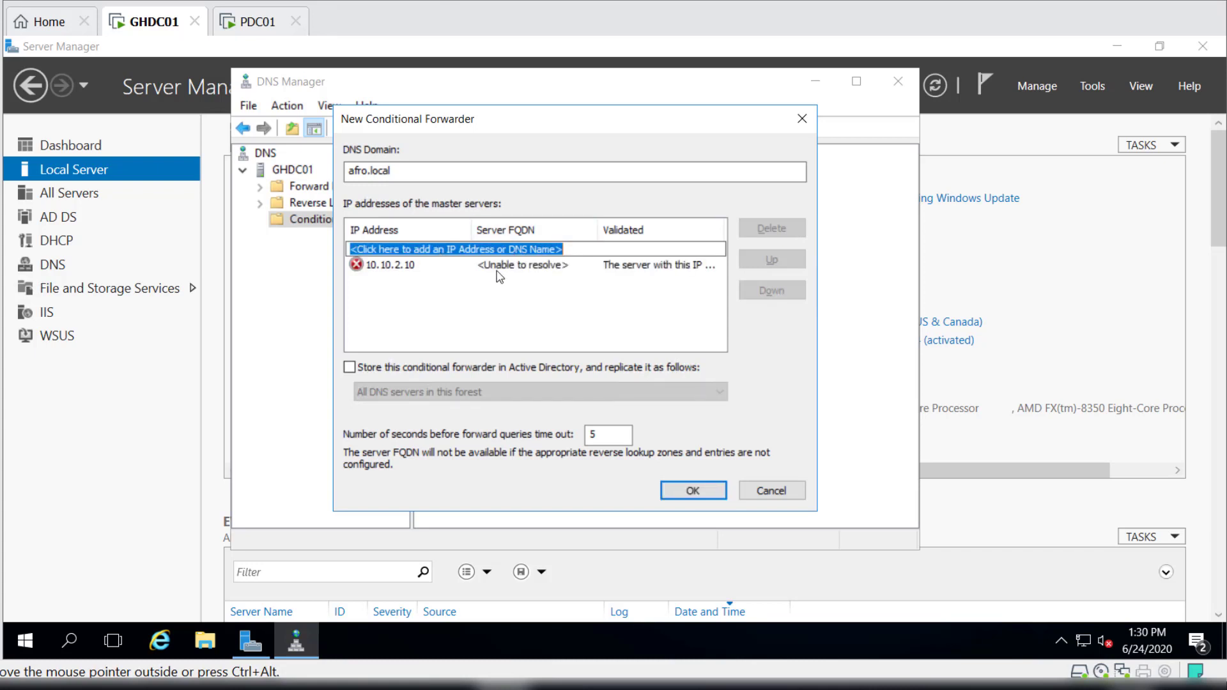
pyautogui.click(569, 265)
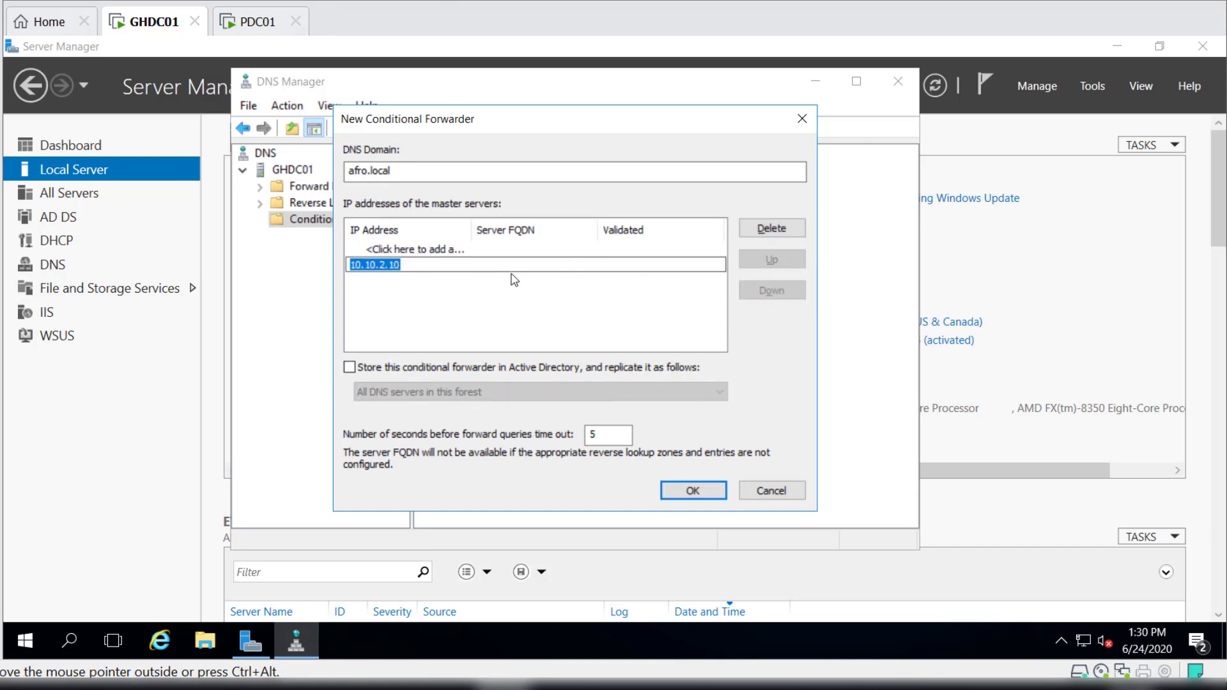
pyautogui.click(412, 250)
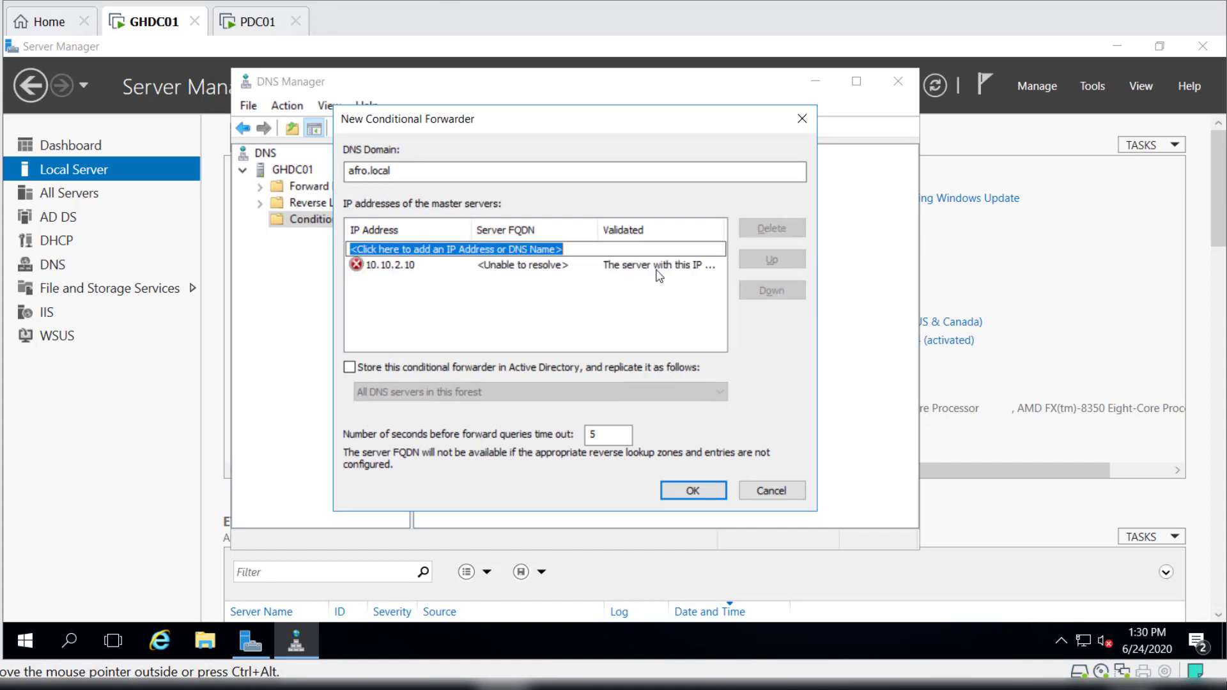
pyautogui.click(599, 434)
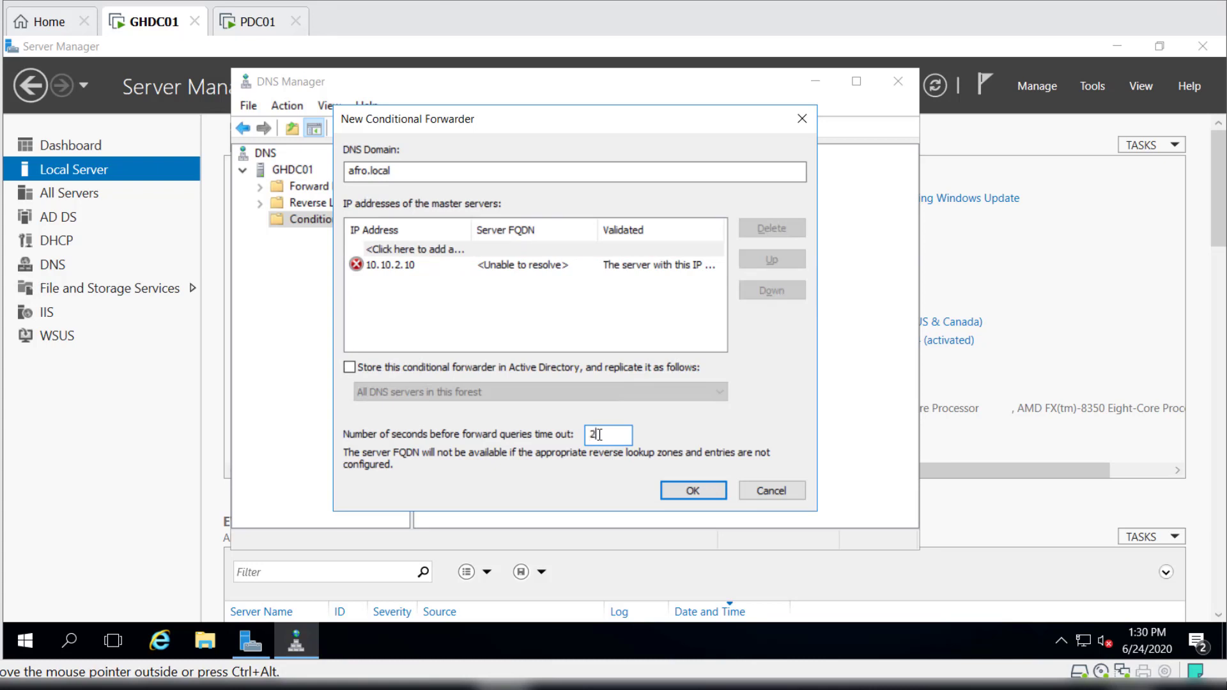
pyautogui.write('2')
pyautogui.click(706, 497)
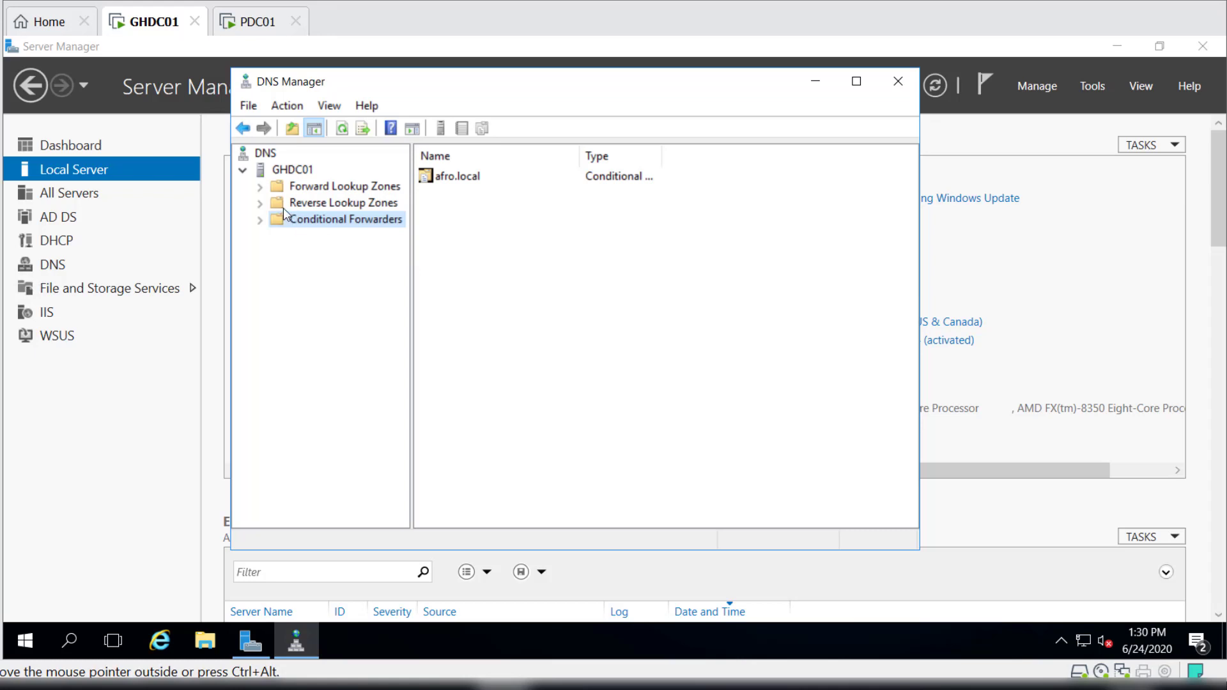
# Examine GHDC01's conditional forwarders, reverse lookup zones, and the records in the gh.afro.local forward lookup zone.
pyautogui.click(260, 220)
pyautogui.click(308, 202)
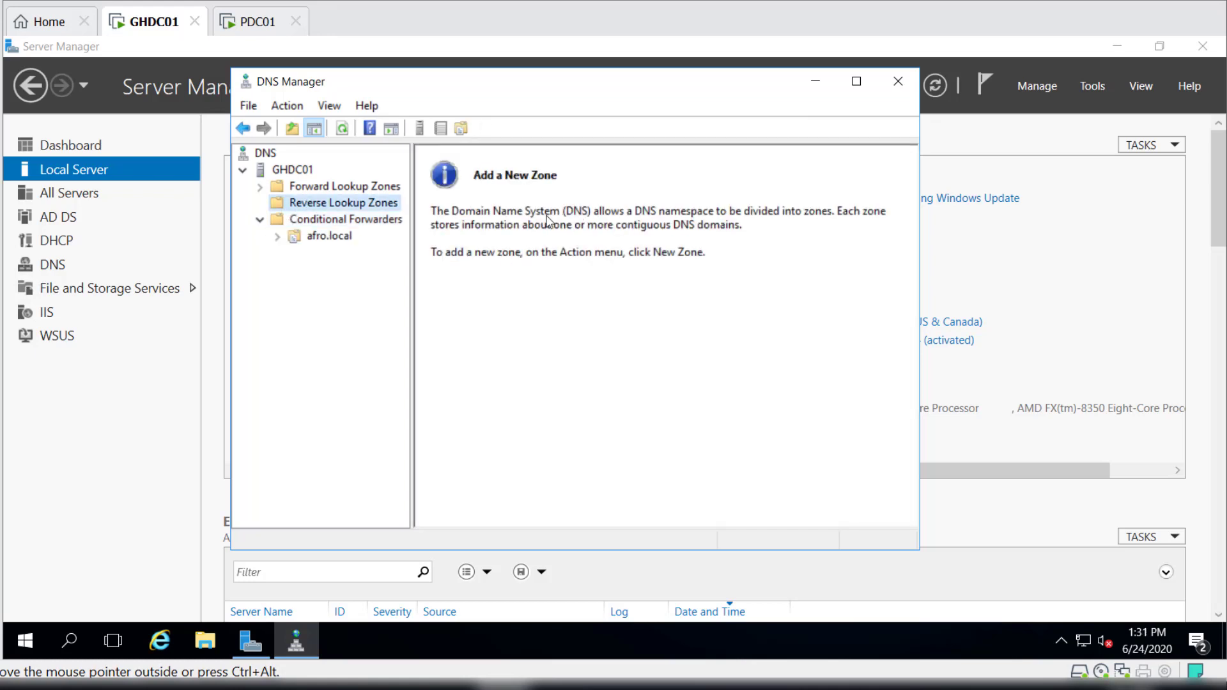
pyautogui.click(331, 187)
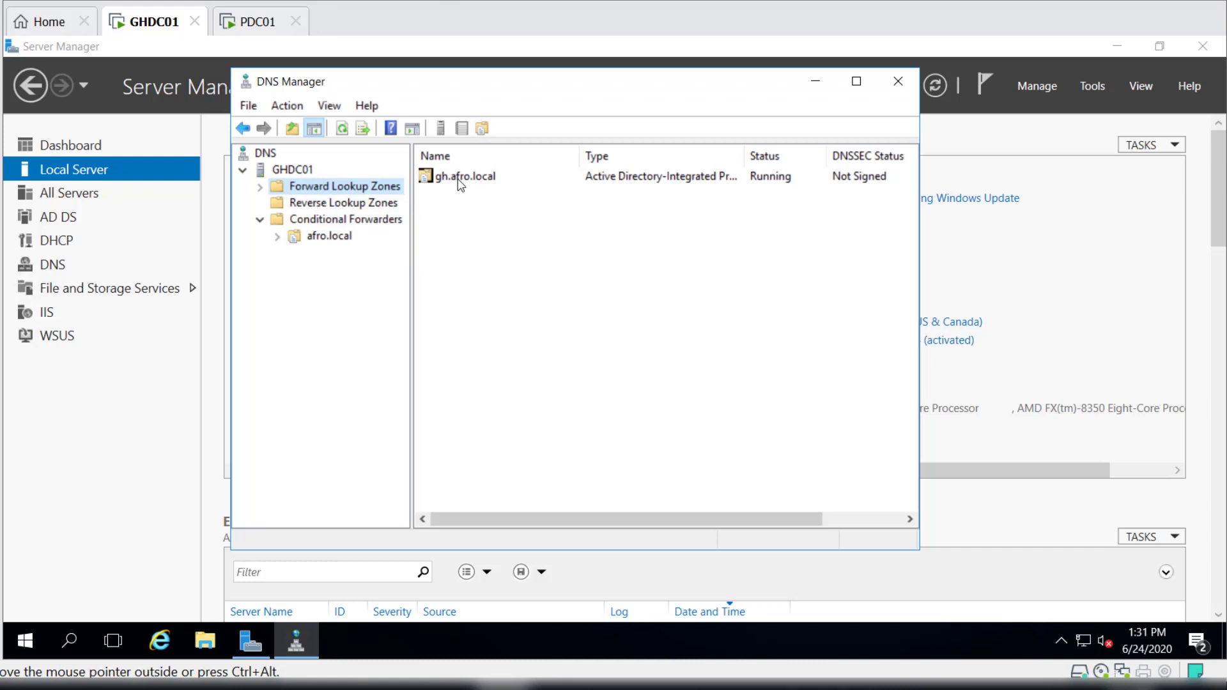
pyautogui.click(260, 187)
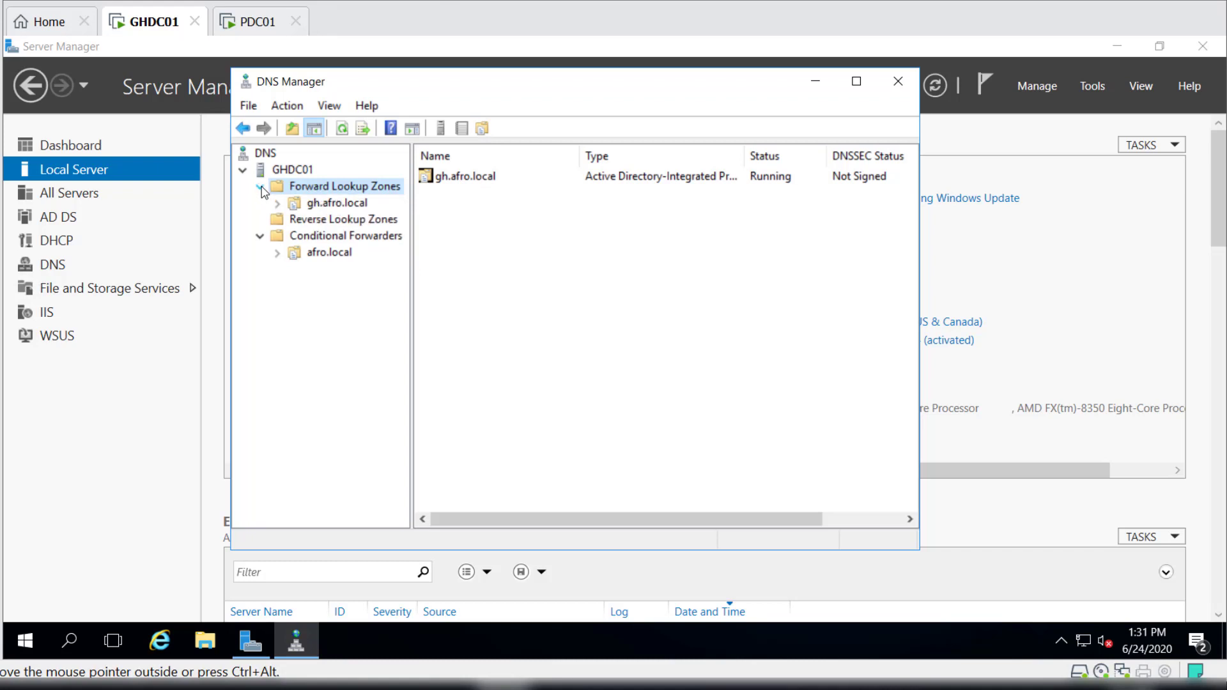
pyautogui.click(343, 205)
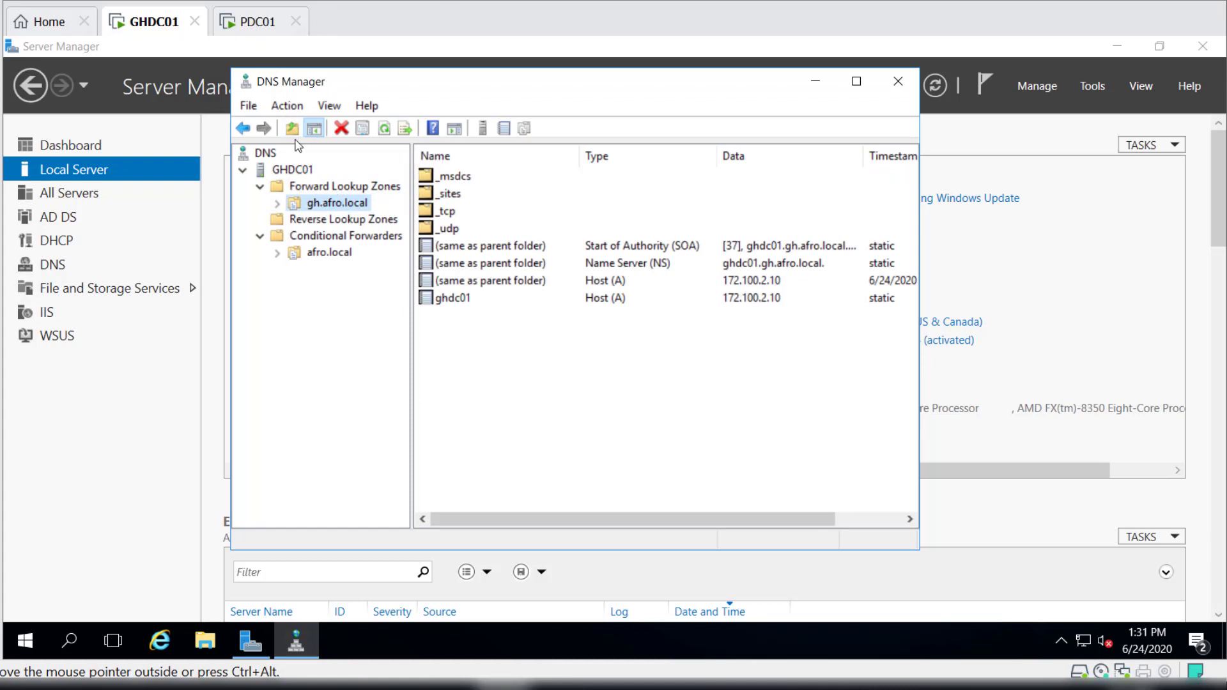
# On PDC01, open Active Directory Sites and Services and expand the GH site down to the GHDC01 server's contents.
pyautogui.click(263, 24)
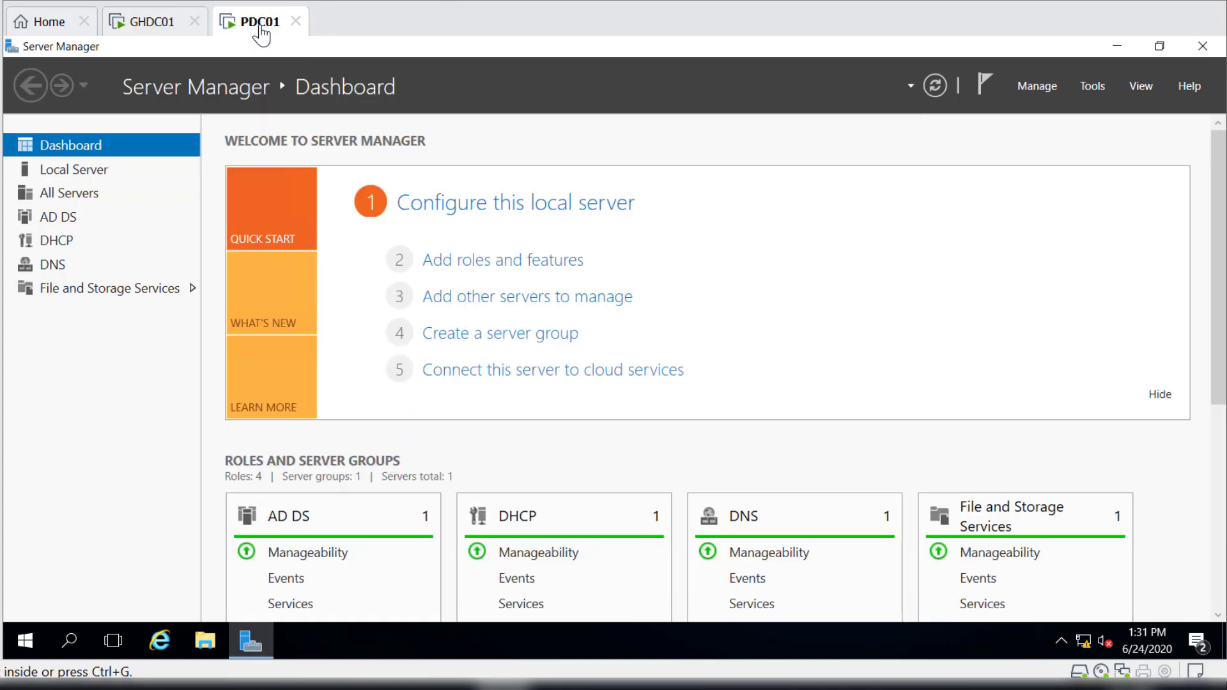
pyautogui.click(1093, 88)
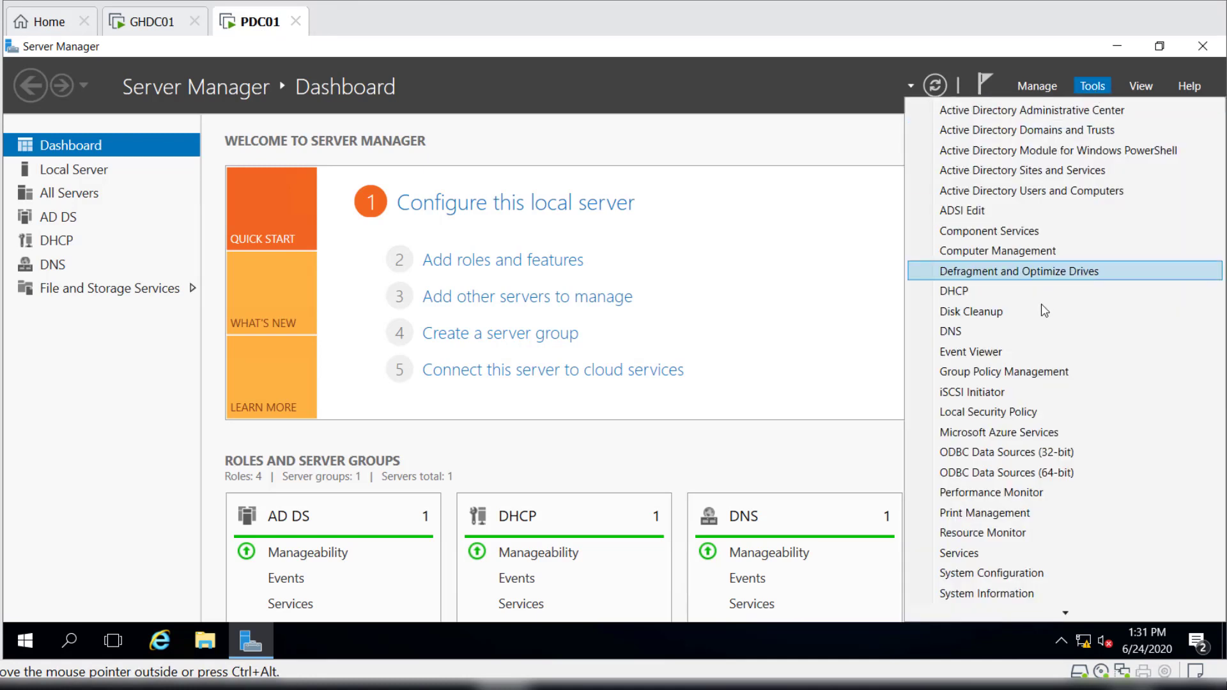
pyautogui.click(1065, 174)
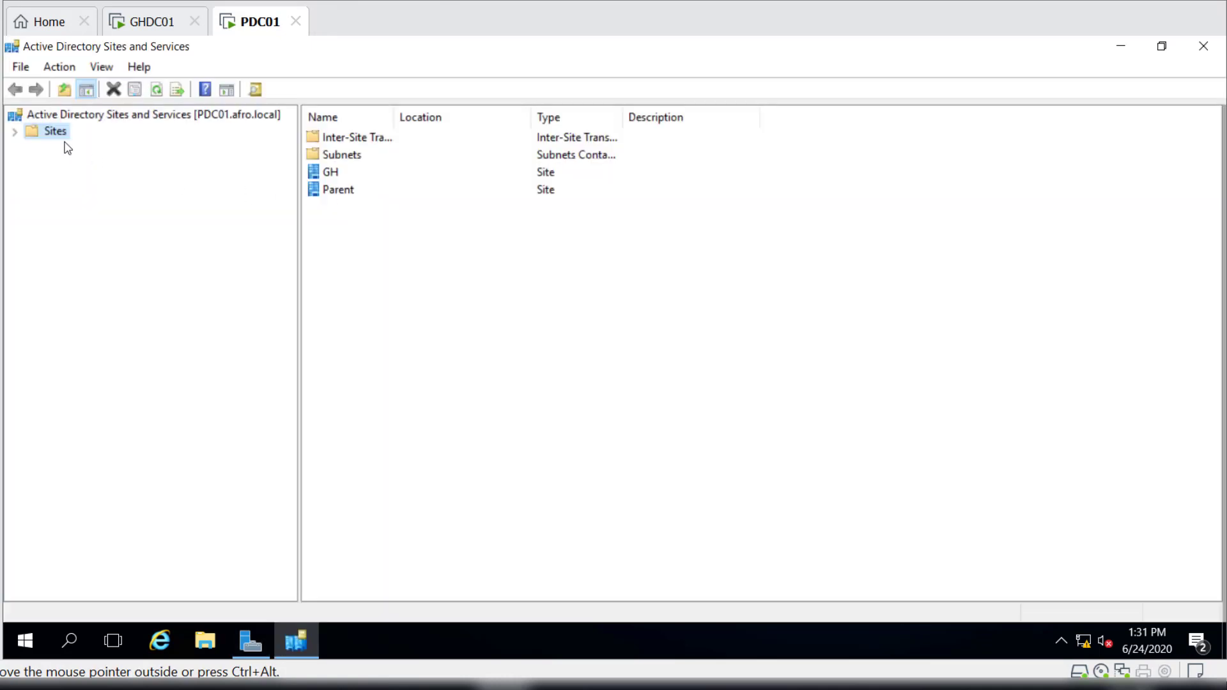
pyautogui.click(15, 132)
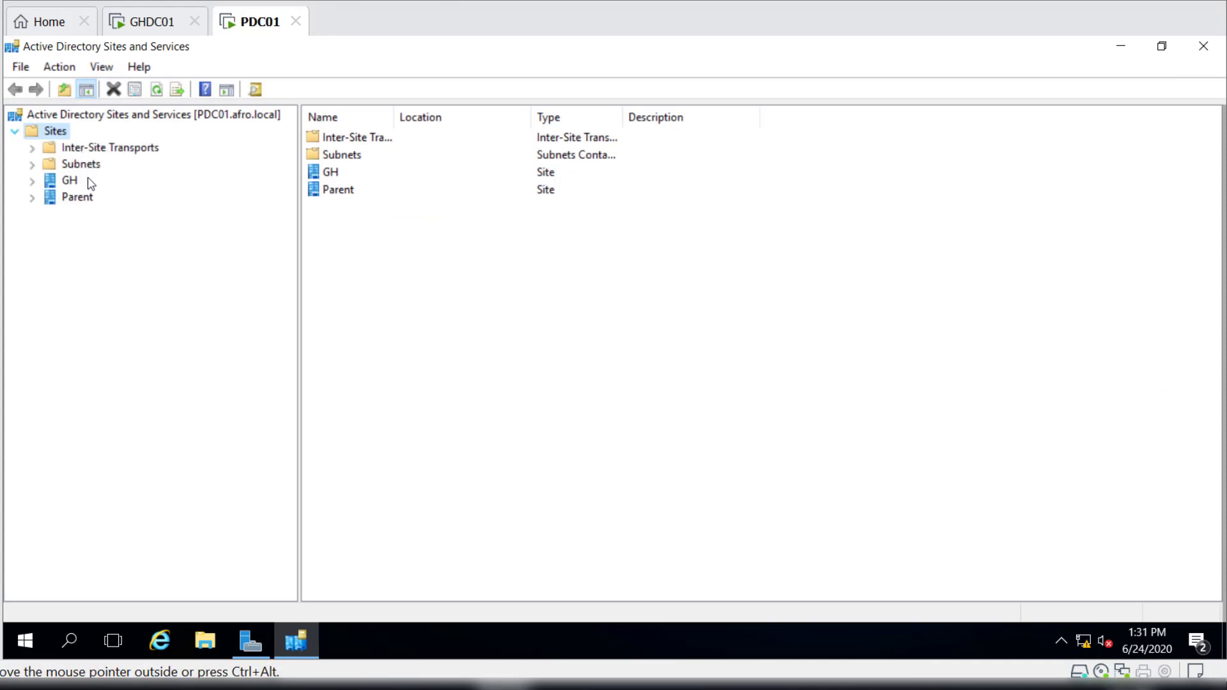
pyautogui.click(32, 182)
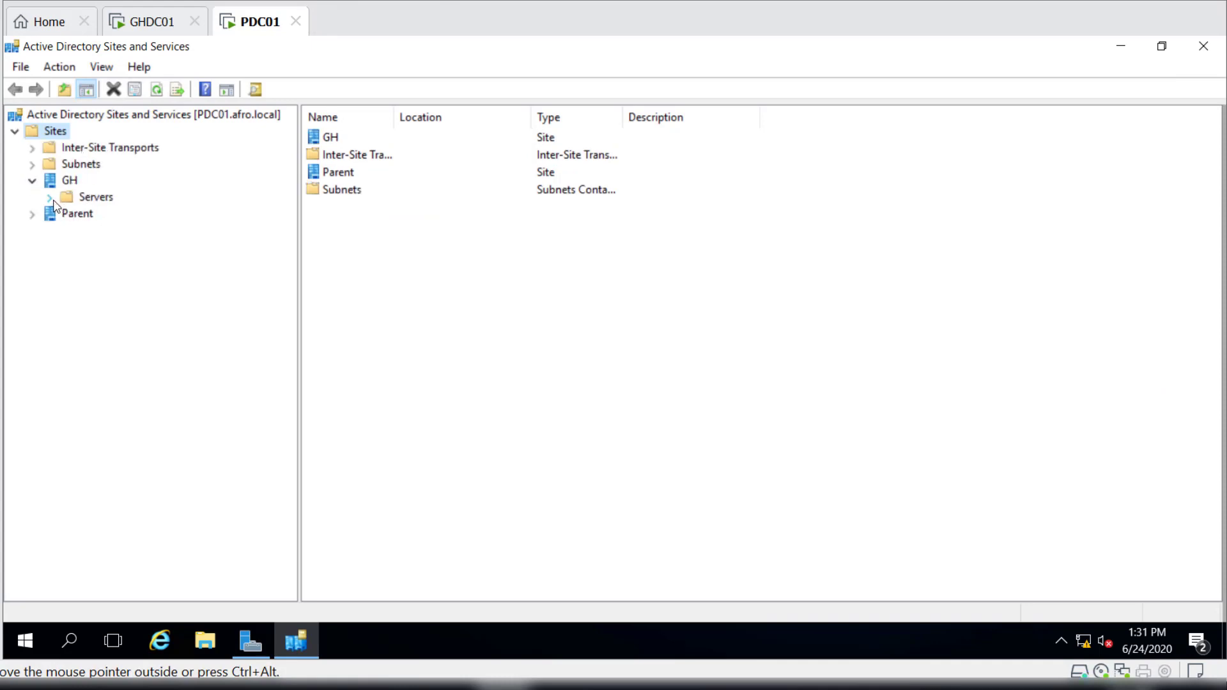
pyautogui.click(50, 198)
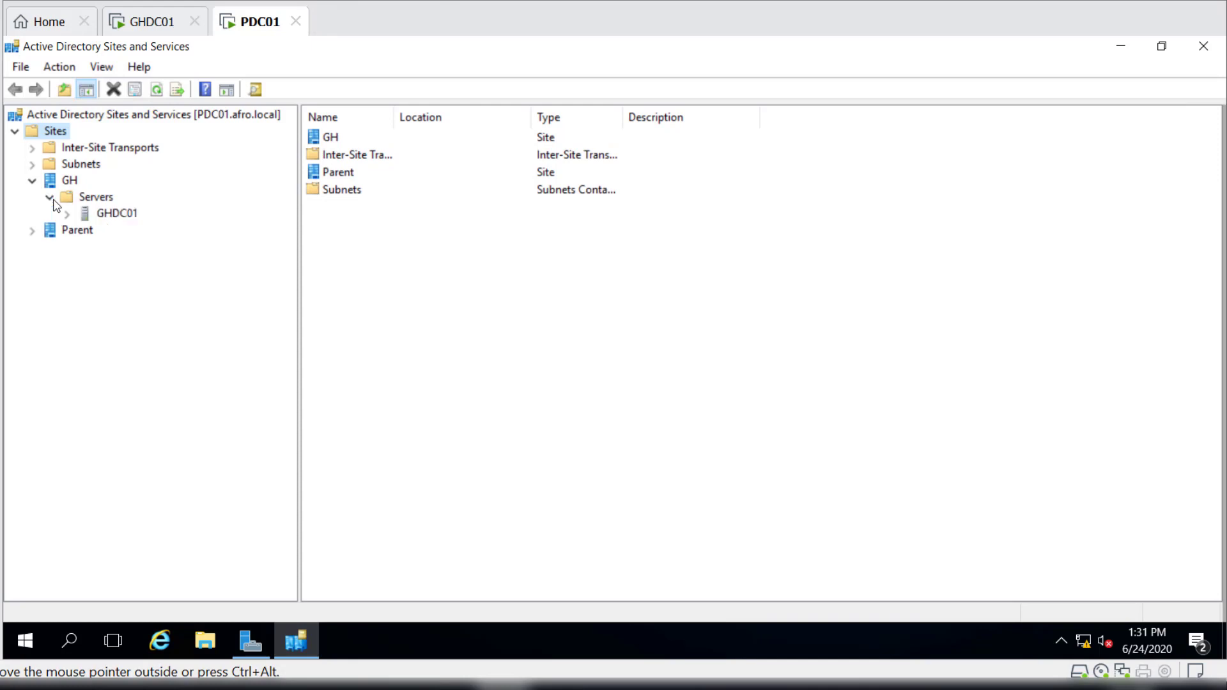
pyautogui.click(118, 218)
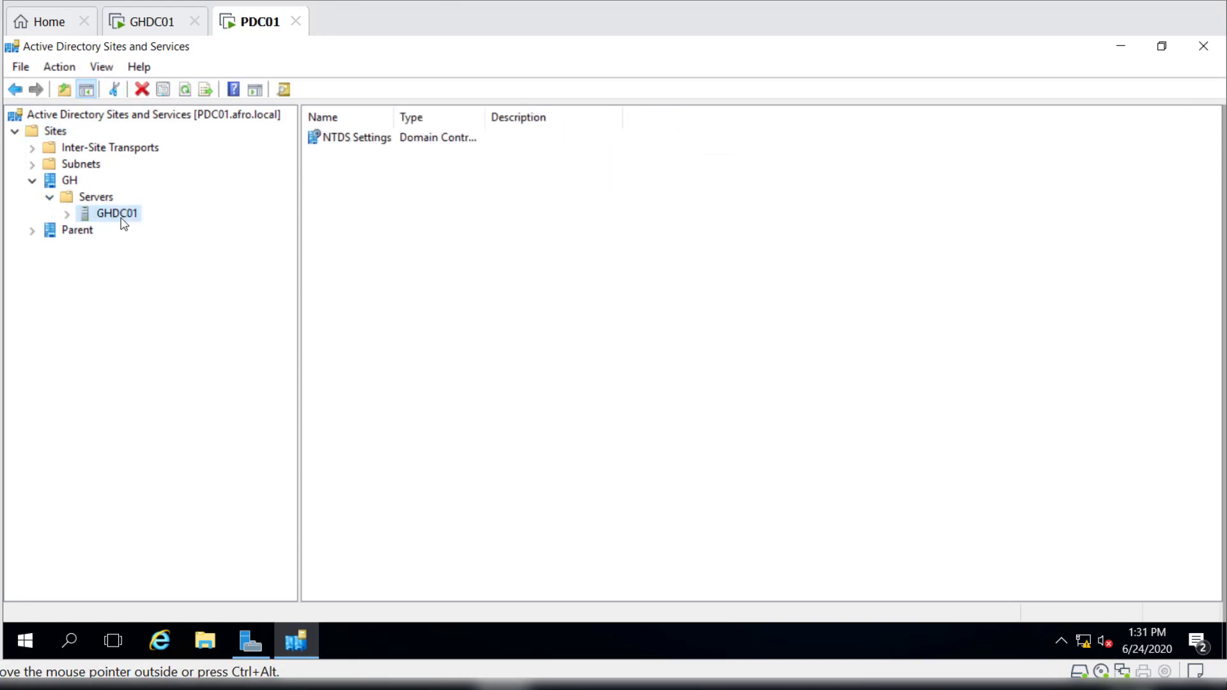
pyautogui.click(67, 214)
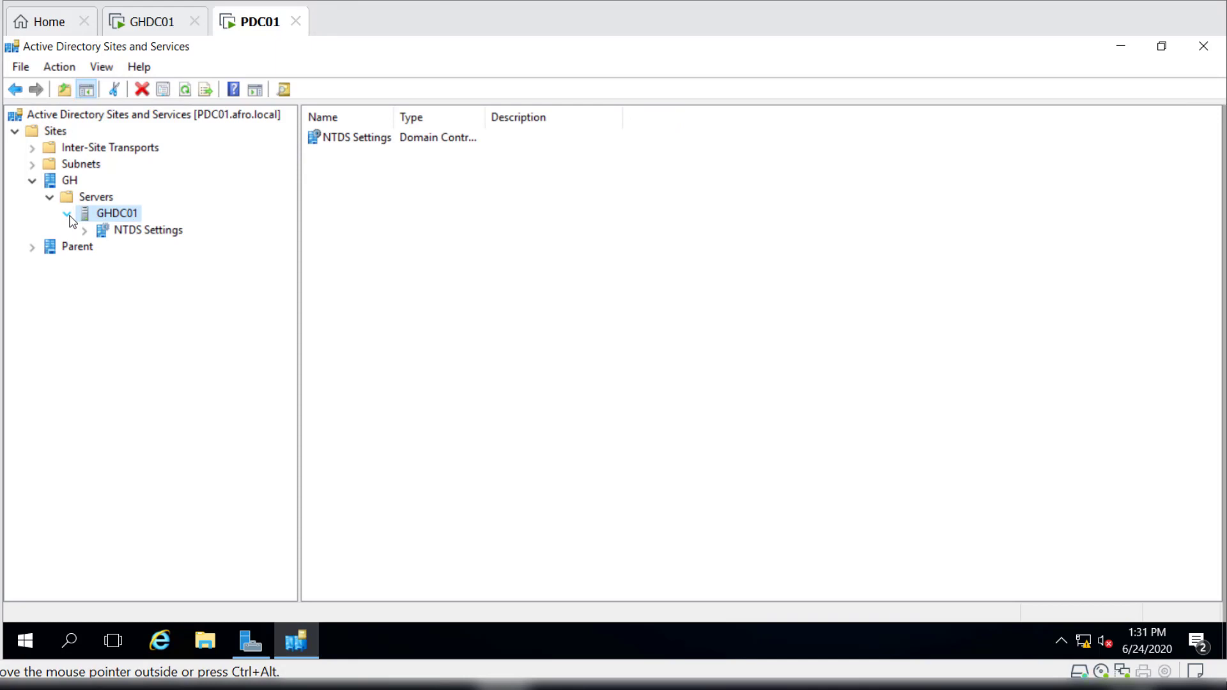
# Expand the Parent site to PDC01's NTDS Settings and force immediate replication over its connection from GHDC01.
pyautogui.click(32, 248)
pyautogui.click(49, 264)
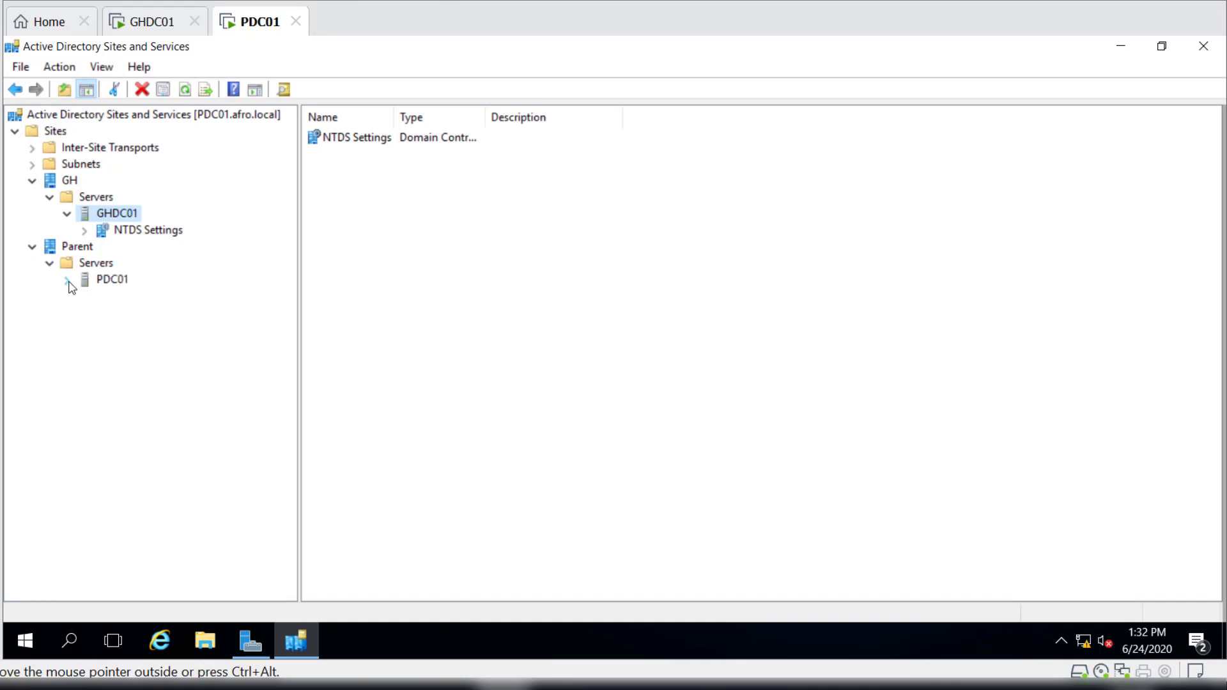
pyautogui.click(67, 281)
pyautogui.click(148, 296)
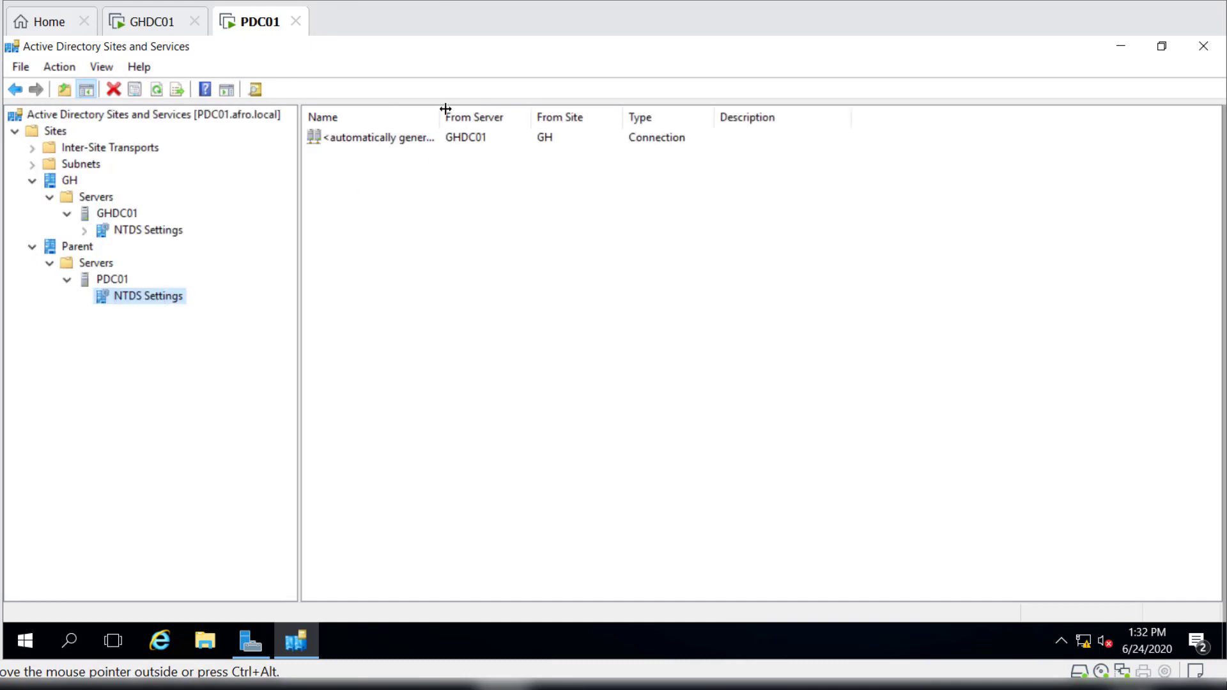
pyautogui.moveTo(526, 122); pyautogui.dragTo(497, 118)
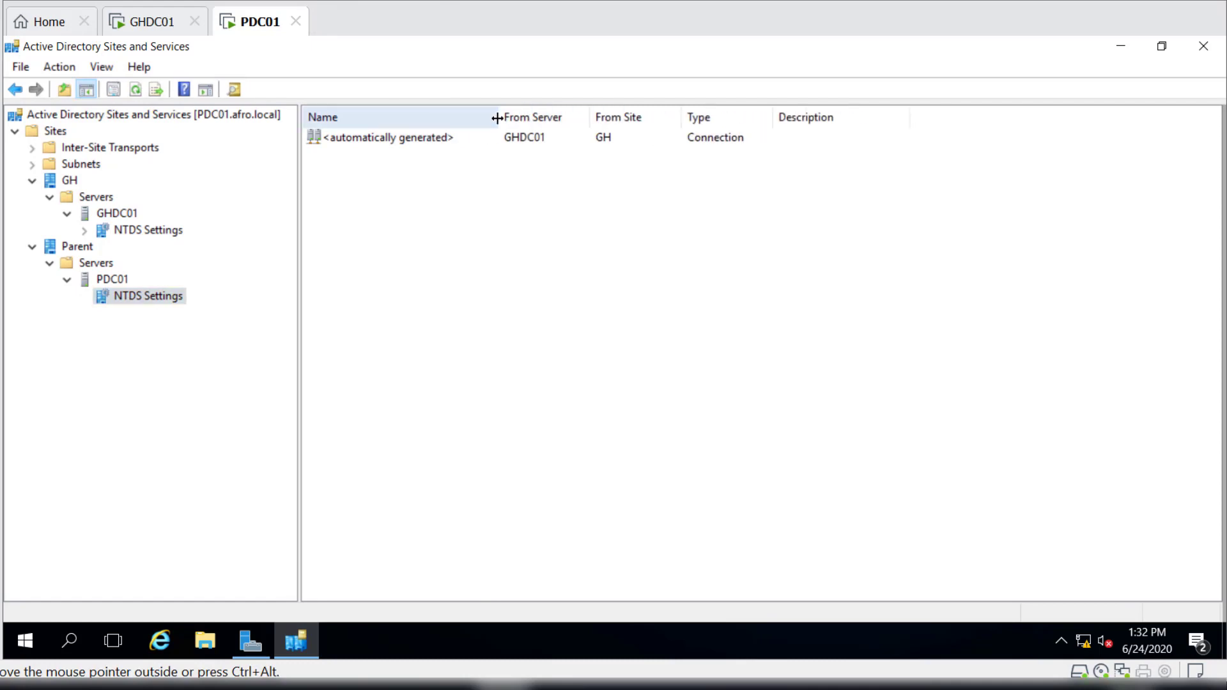
pyautogui.rightClick(427, 141)
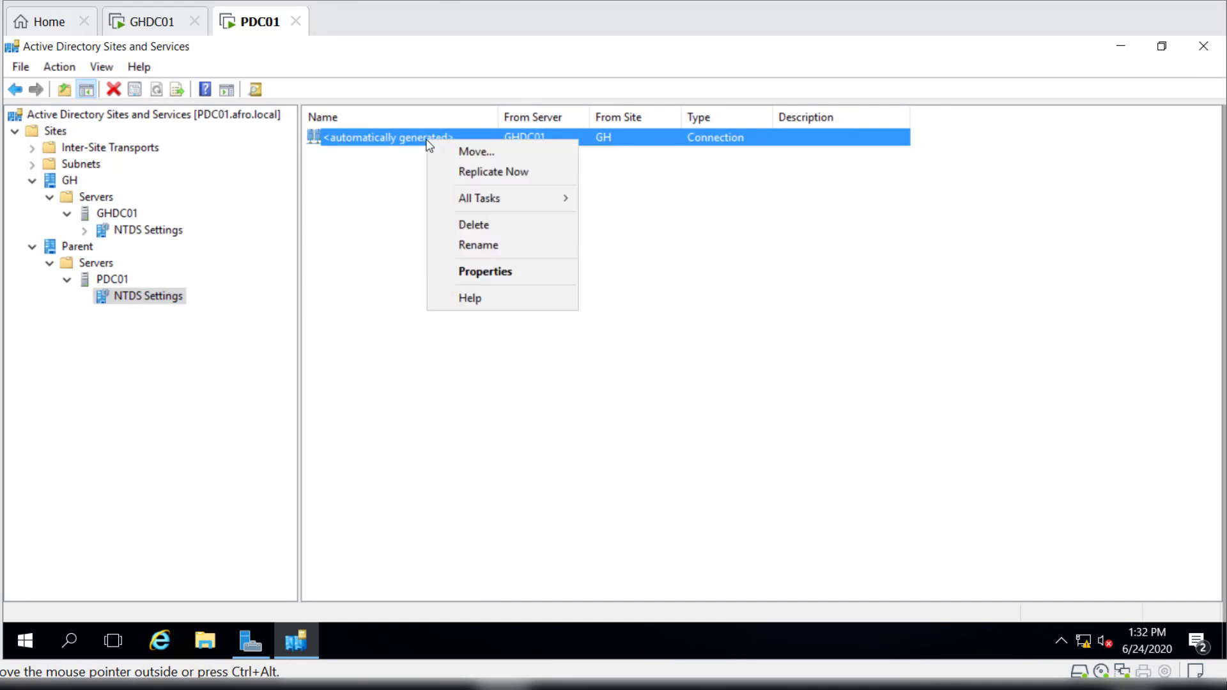
pyautogui.click(504, 178)
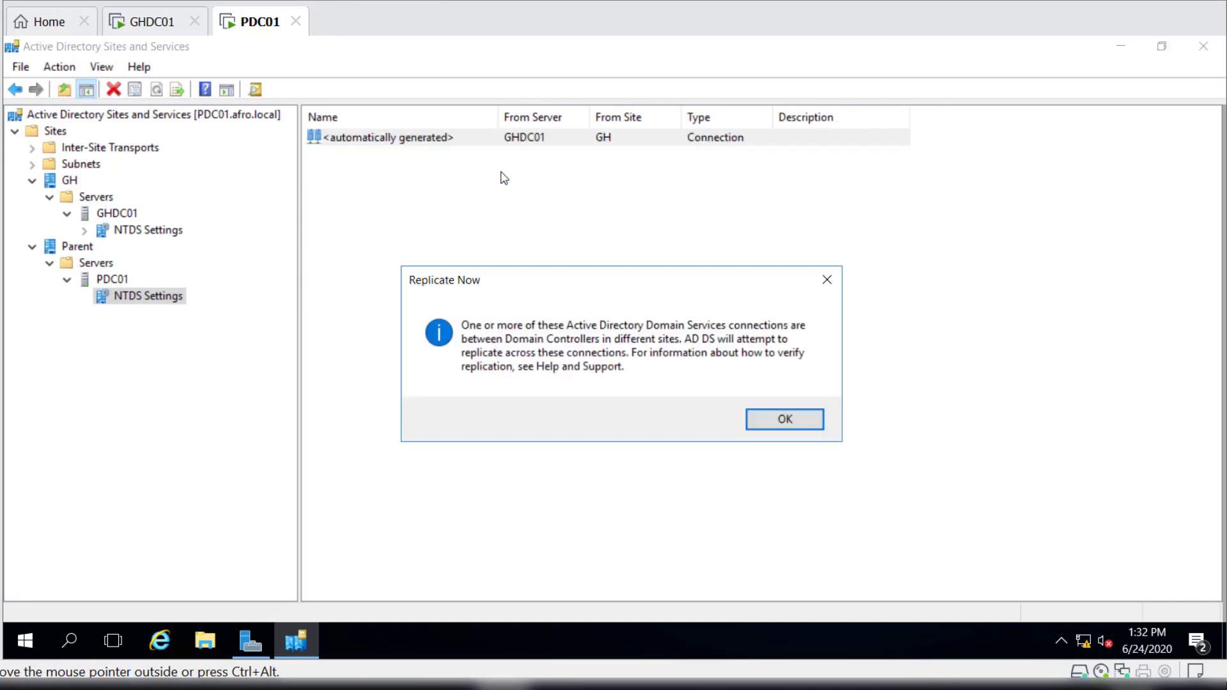
pyautogui.click(812, 427)
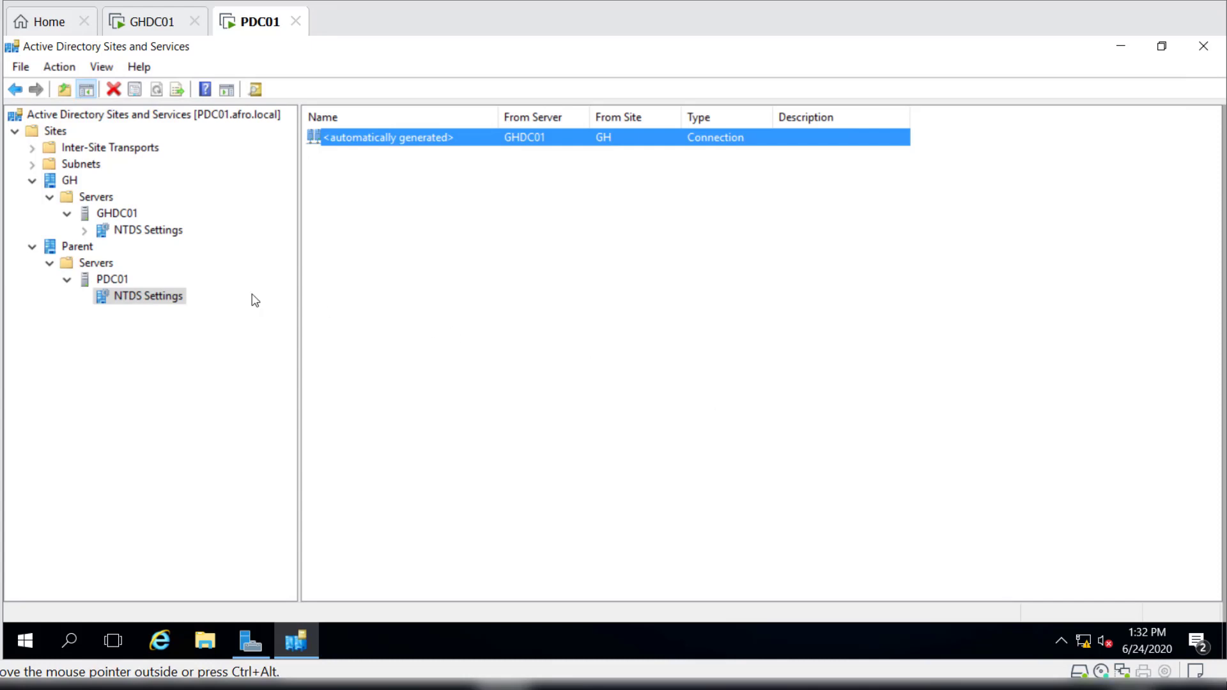
# In GHDC01's NTDS Settings, force immediate replication over the automatically generated connection from PDC01.
pyautogui.click(136, 230)
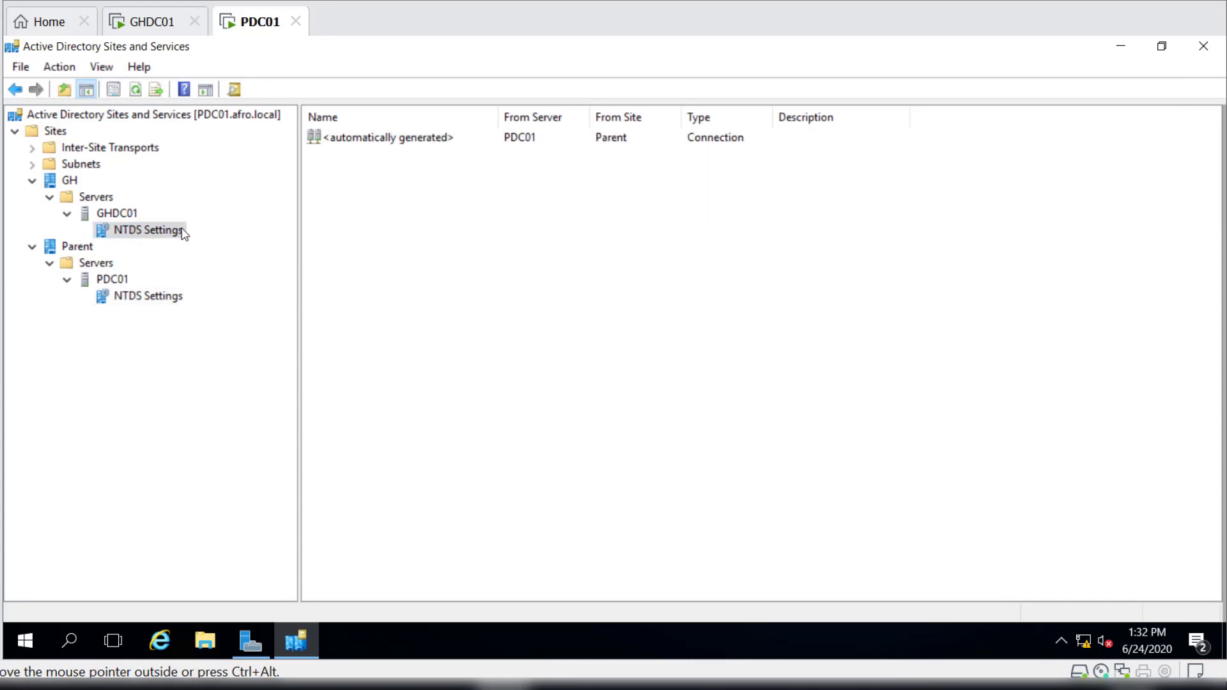
pyautogui.click(406, 142)
pyautogui.rightClick(405, 142)
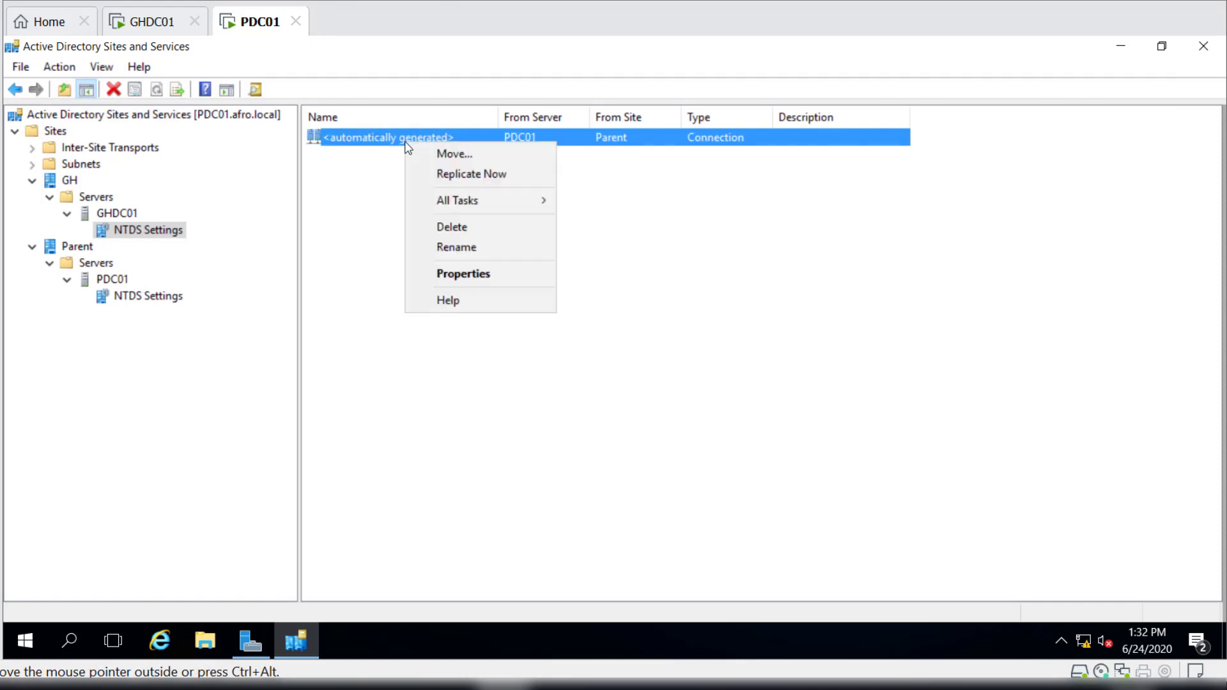
pyautogui.click(493, 173)
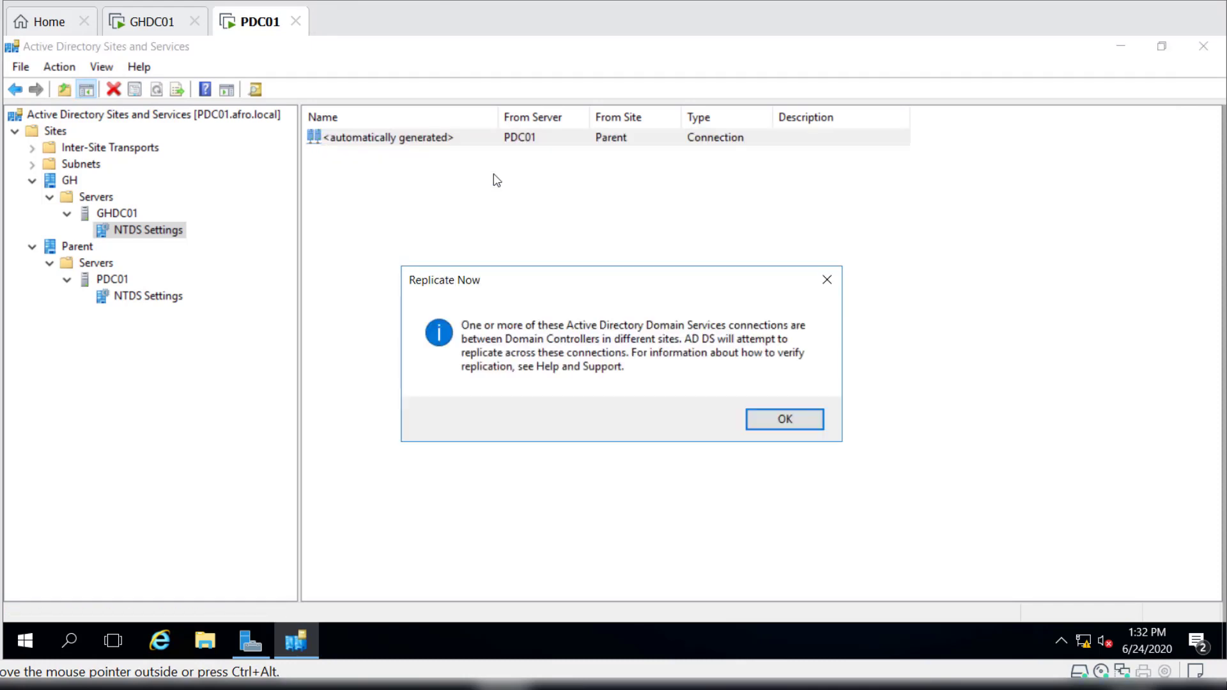
pyautogui.click(794, 423)
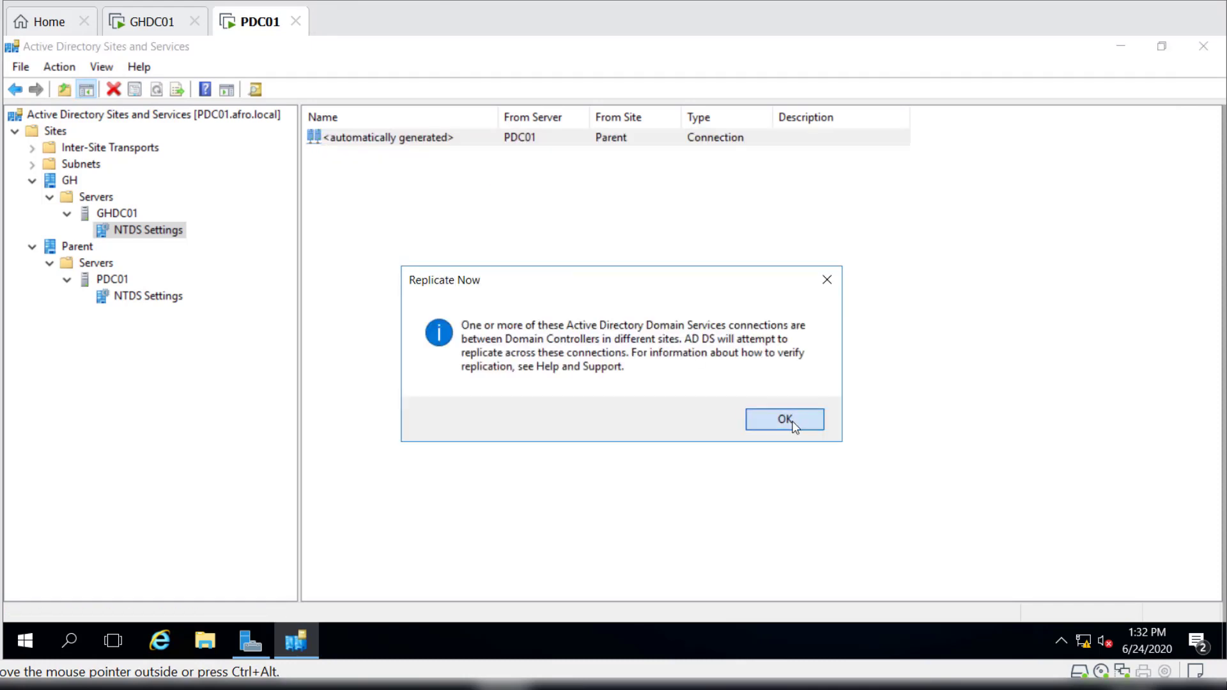
# Run Check Replication Topology on PDC01's NTDS Settings and dismiss the notice.
pyautogui.click(159, 298)
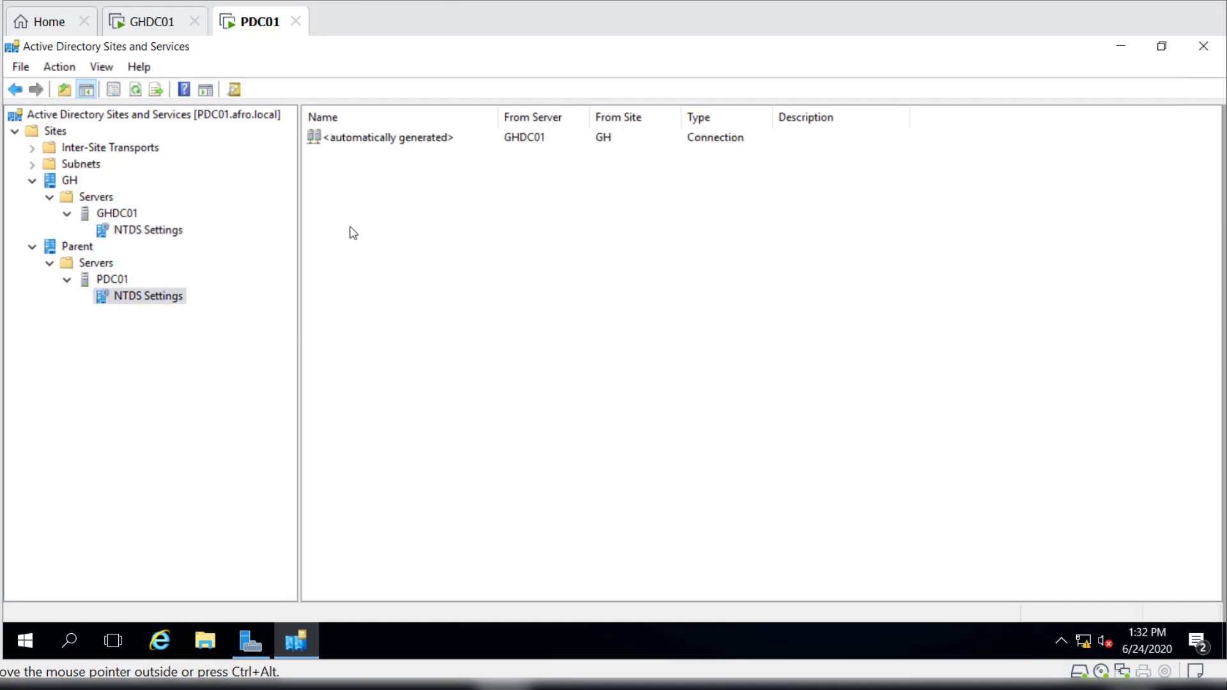
pyautogui.rightClick(145, 300)
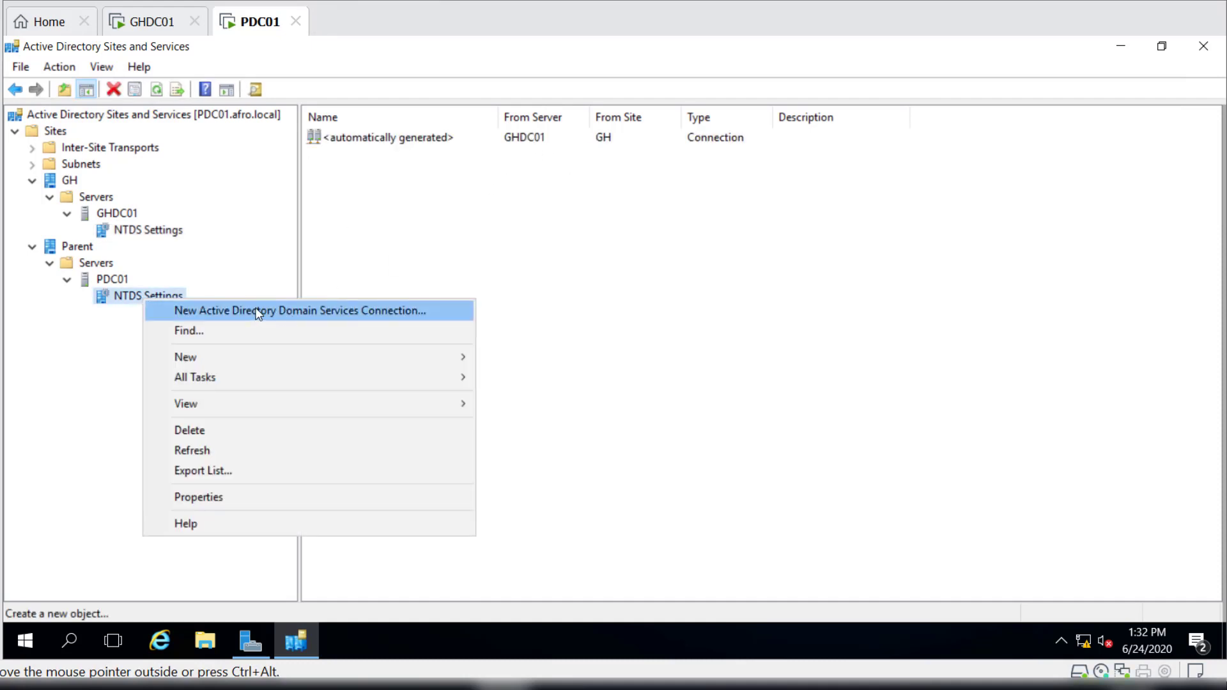
pyautogui.moveTo(317, 386)
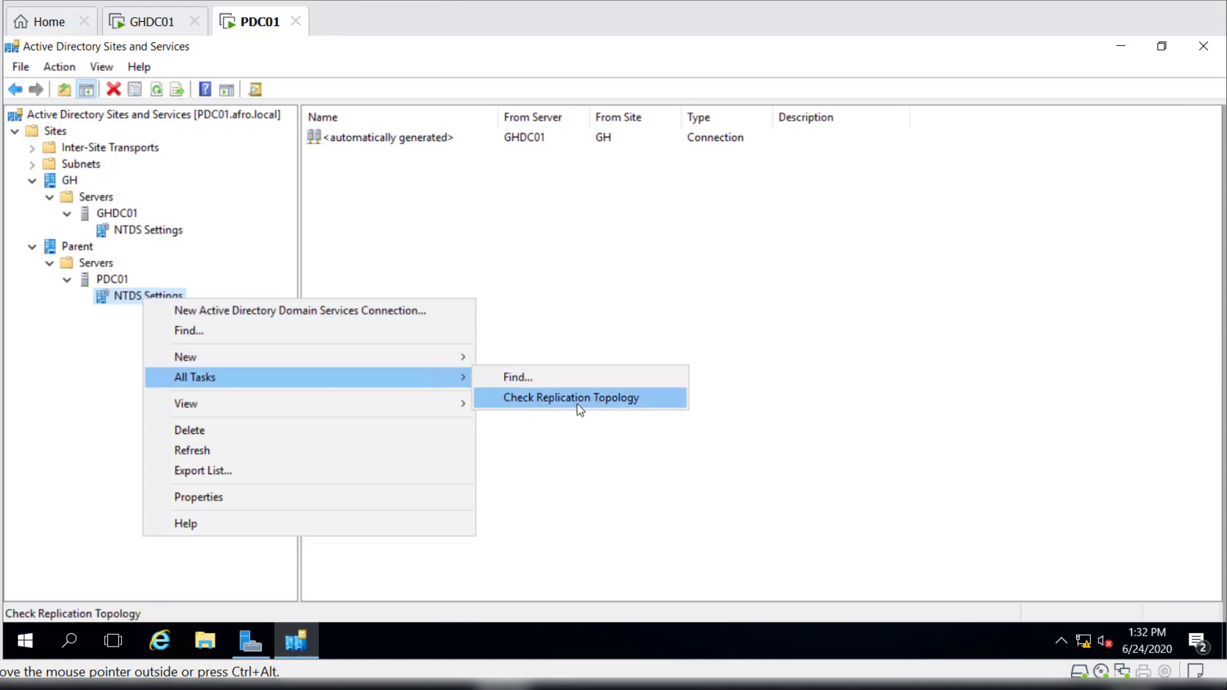
pyautogui.click(606, 400)
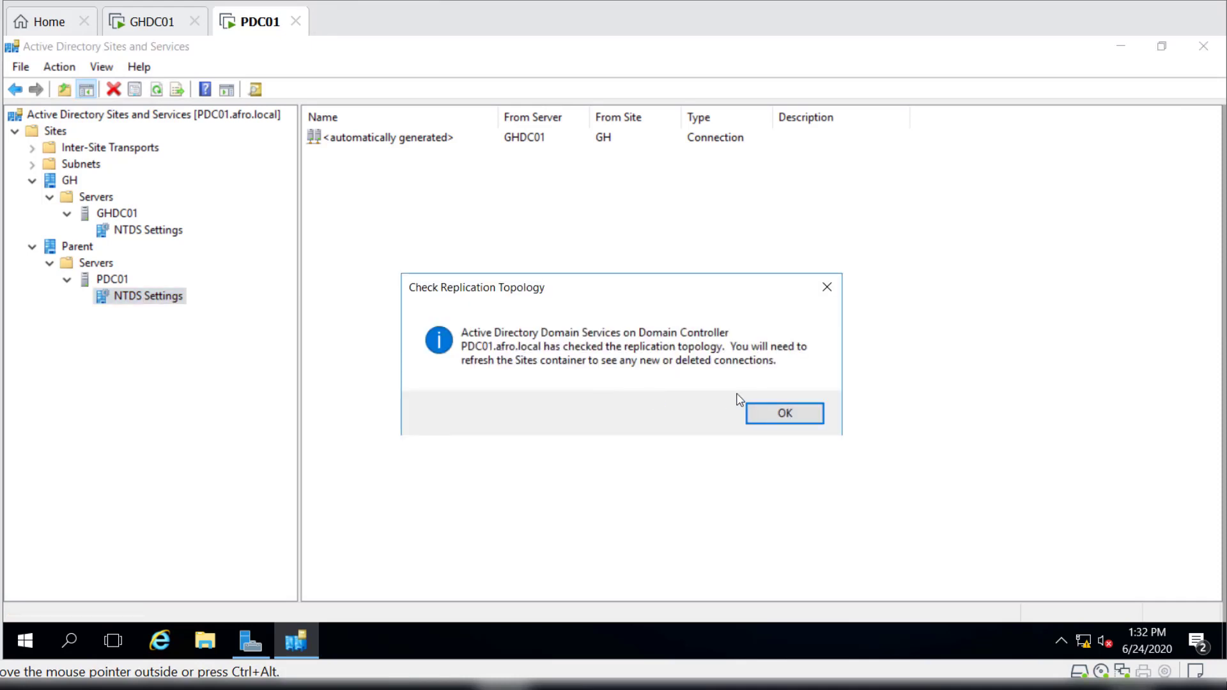
pyautogui.click(766, 426)
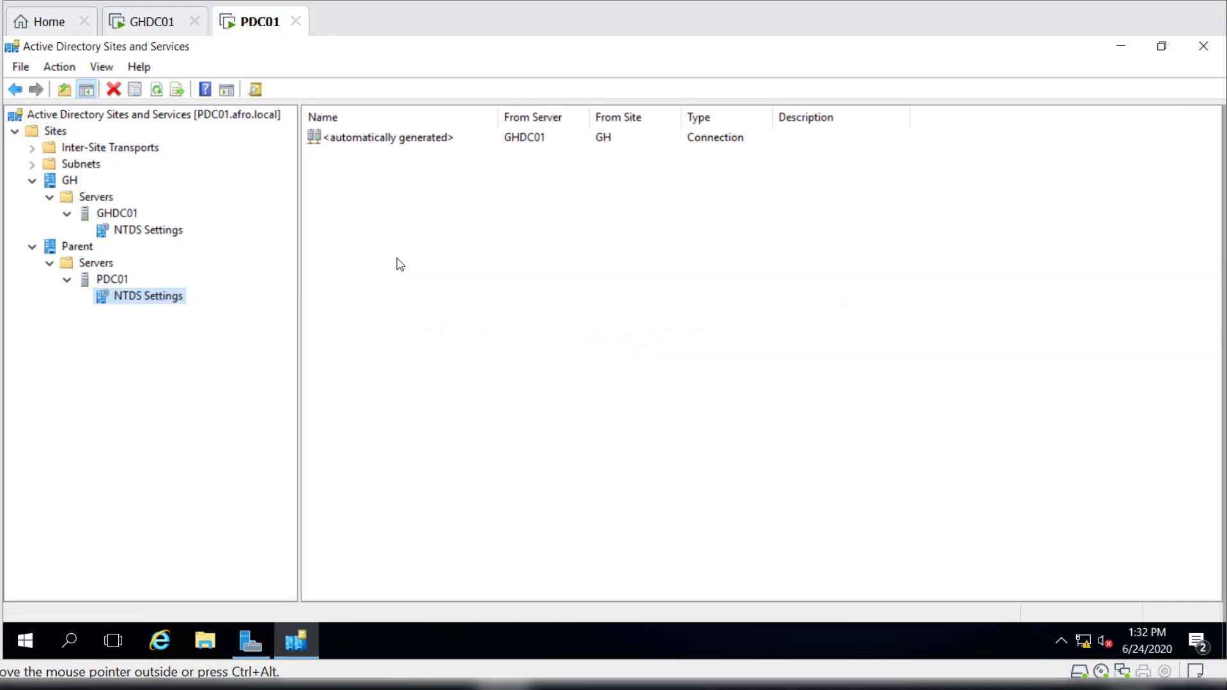
# Replicate PDC01's connection from GHDC01 again after the topology check.
pyautogui.rightClick(362, 138)
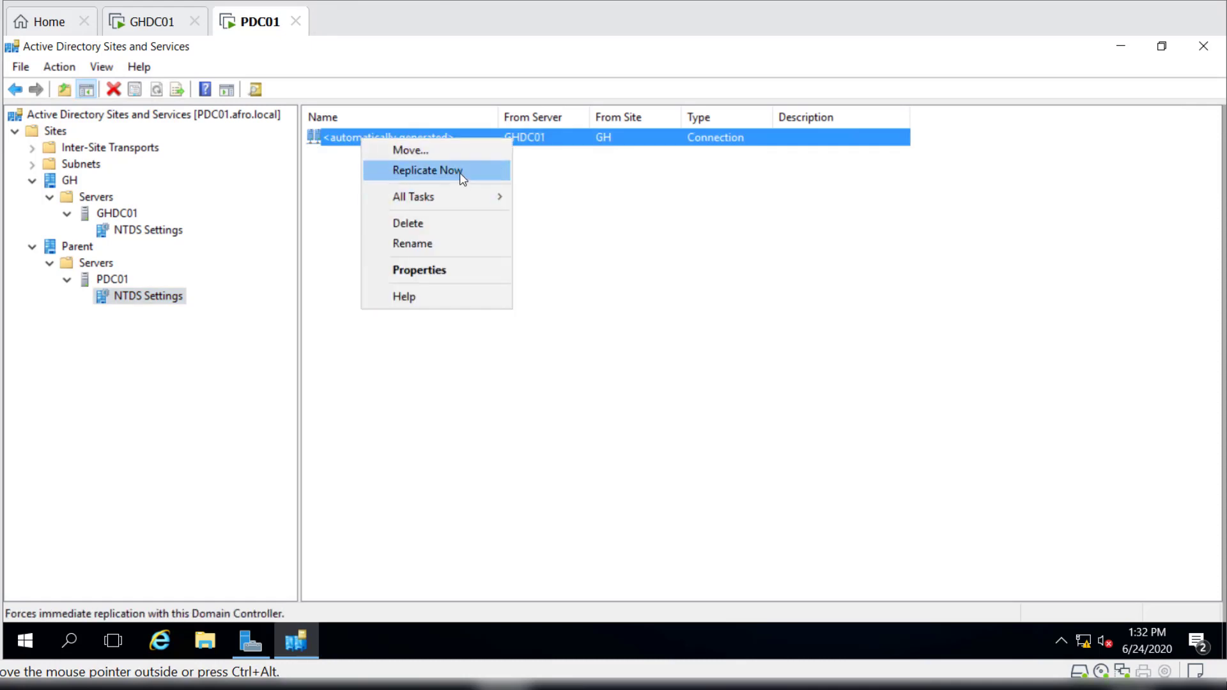
pyautogui.click(462, 171)
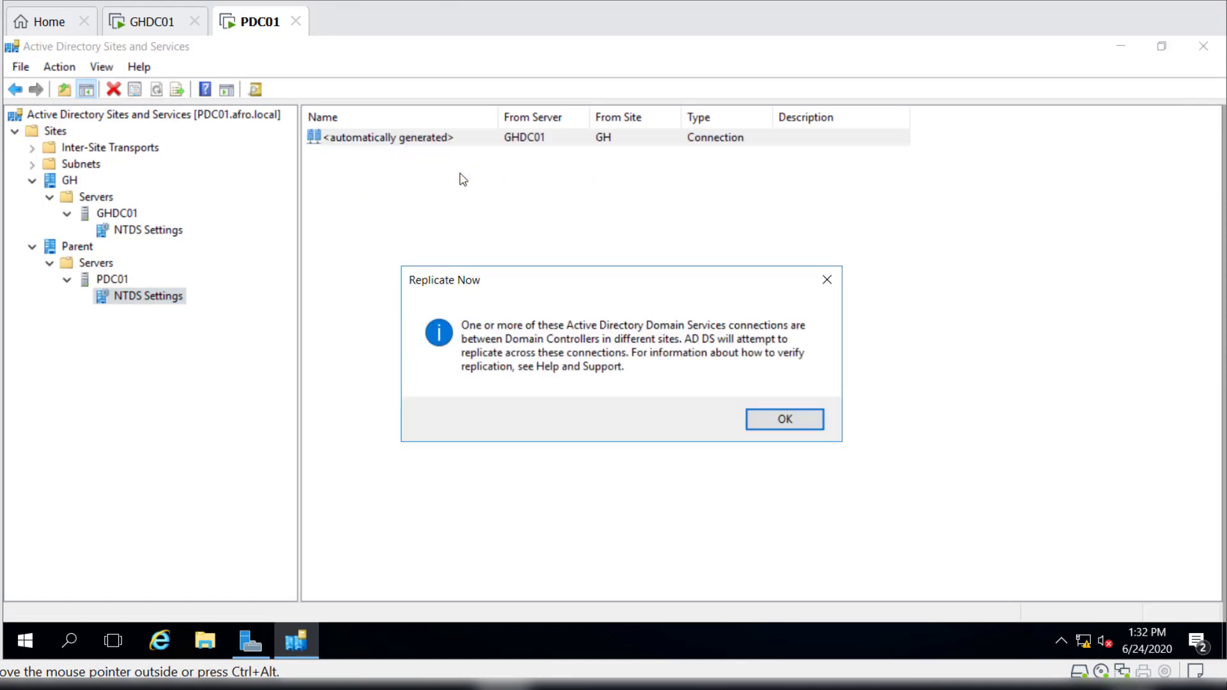
pyautogui.click(784, 420)
# Run Check Replication Topology on GHDC01's NTDS Settings and dismiss the notice.
pyautogui.click(154, 232)
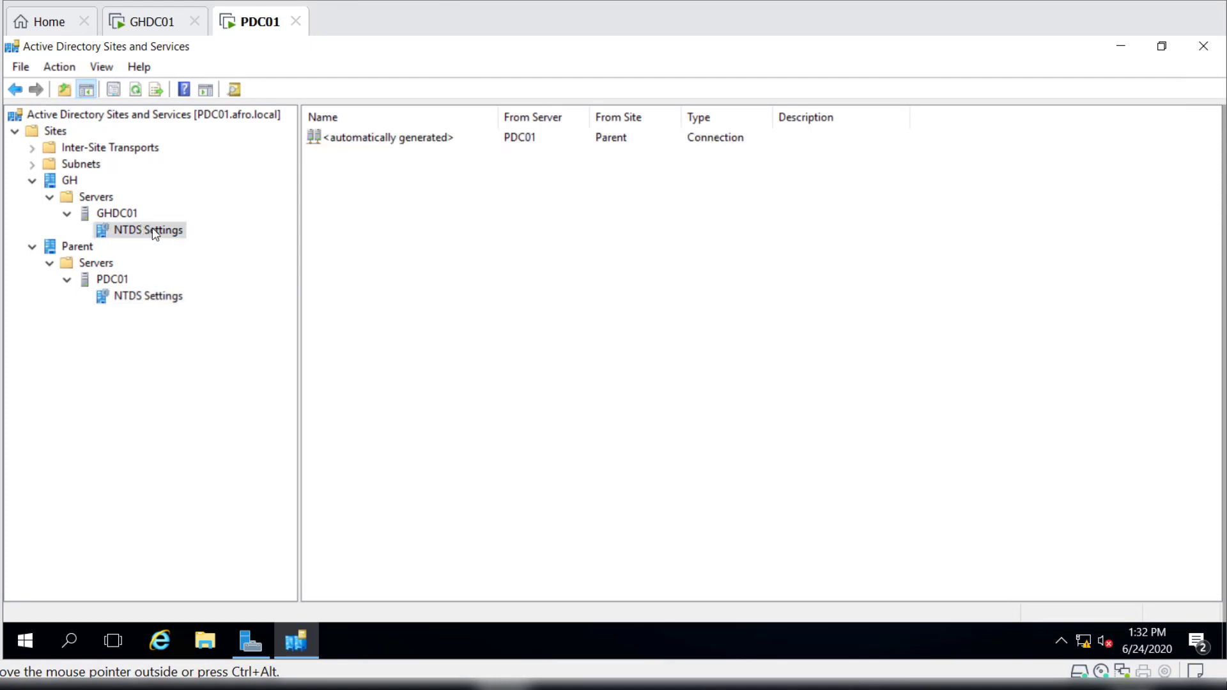
pyautogui.rightClick(154, 232)
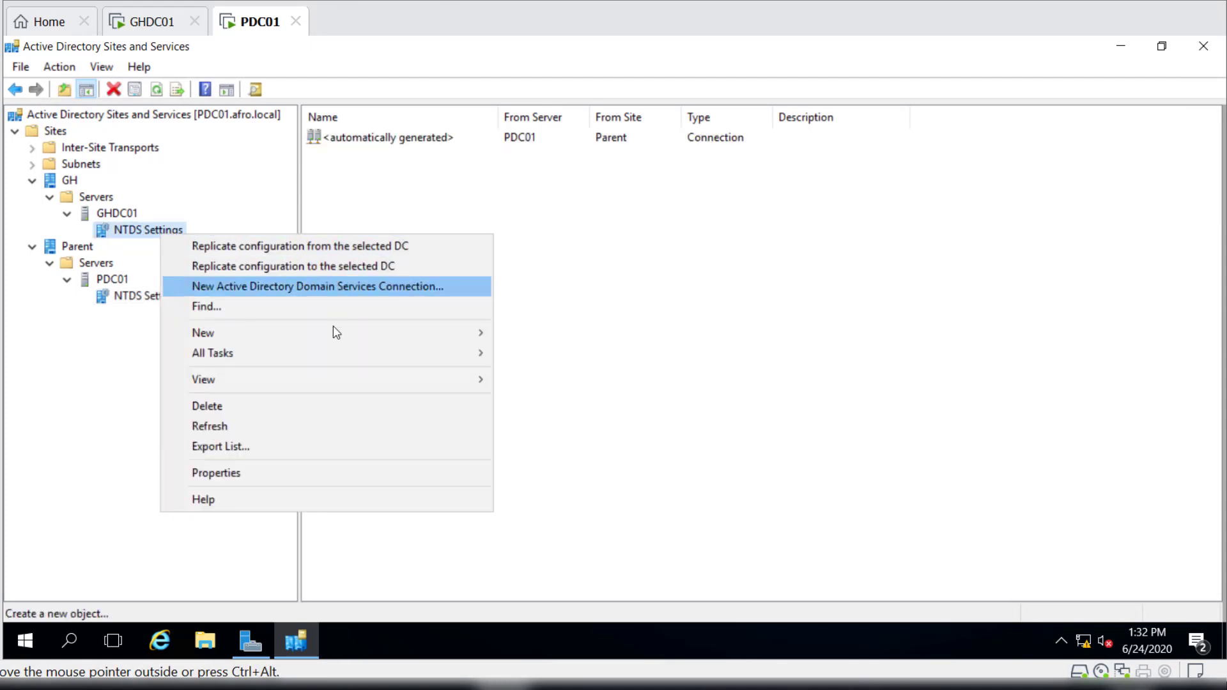
pyautogui.moveTo(336, 350)
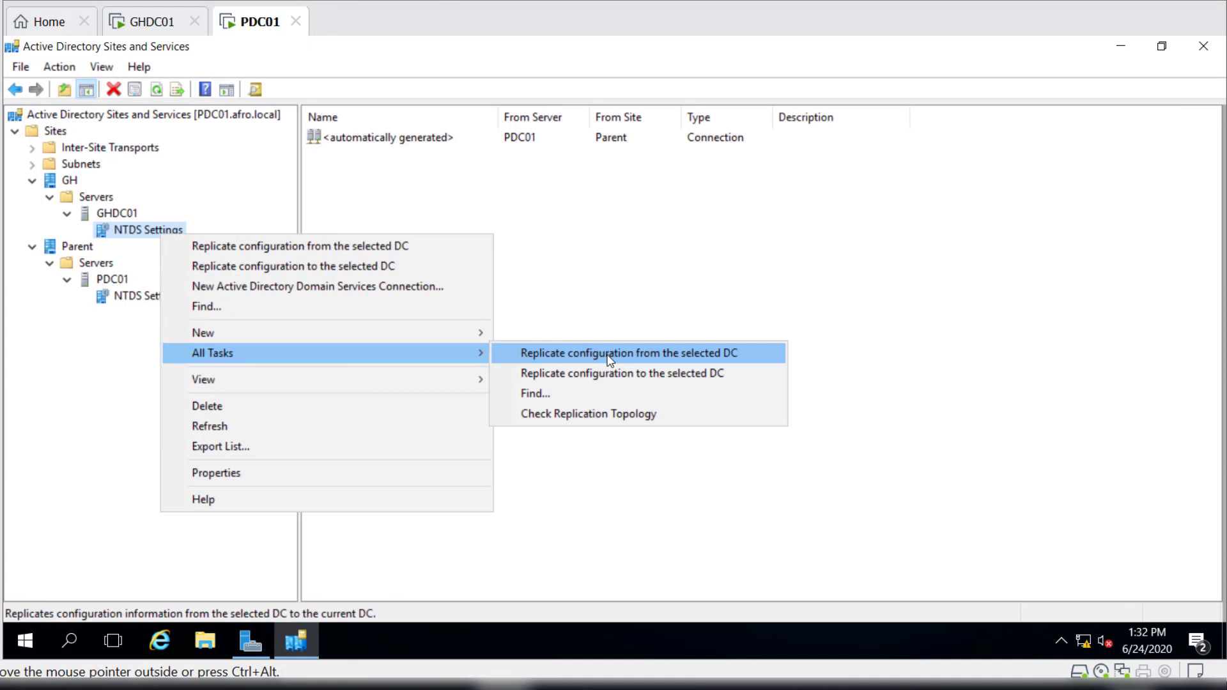
pyautogui.click(586, 416)
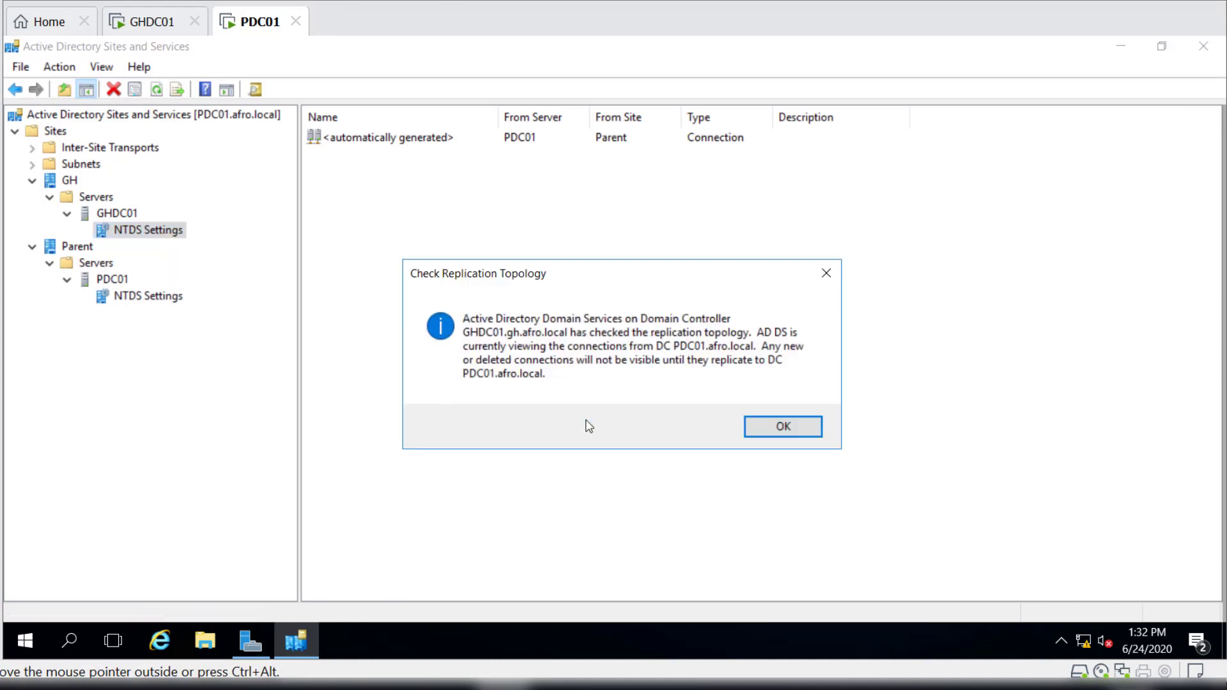
pyautogui.click(780, 426)
# Replicate GHDC01's connection from PDC01 again and acknowledge the cross-site replication notice.
pyautogui.click(385, 140)
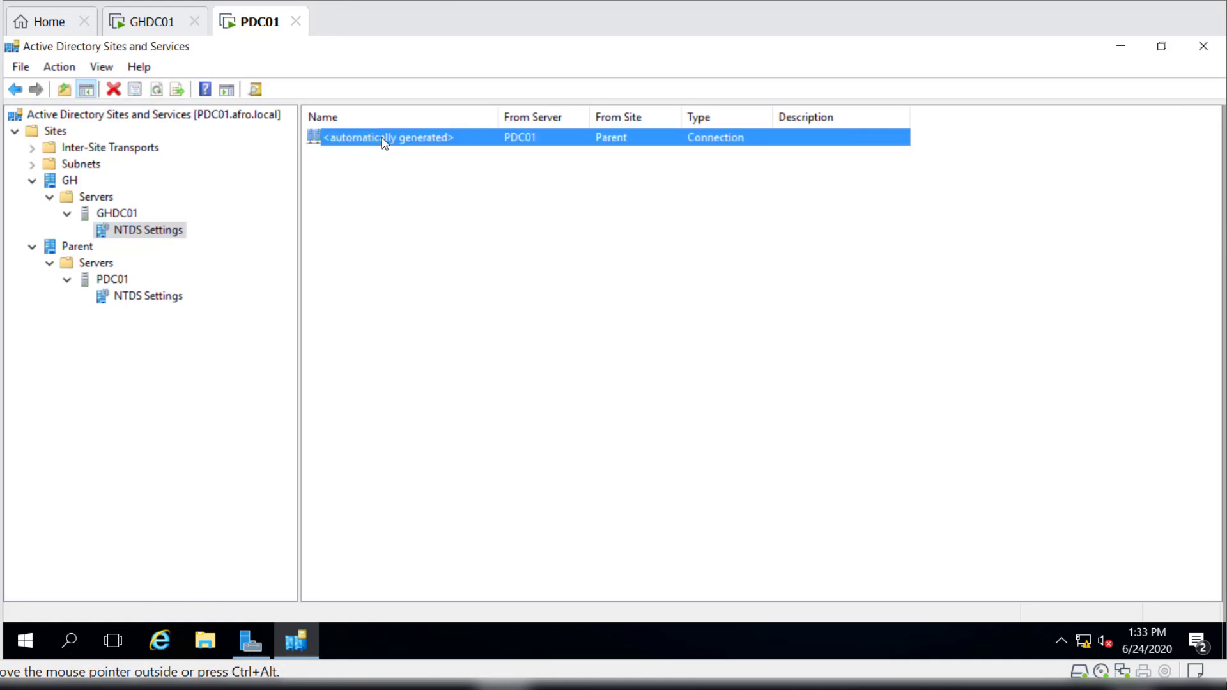
pyautogui.rightClick(384, 139)
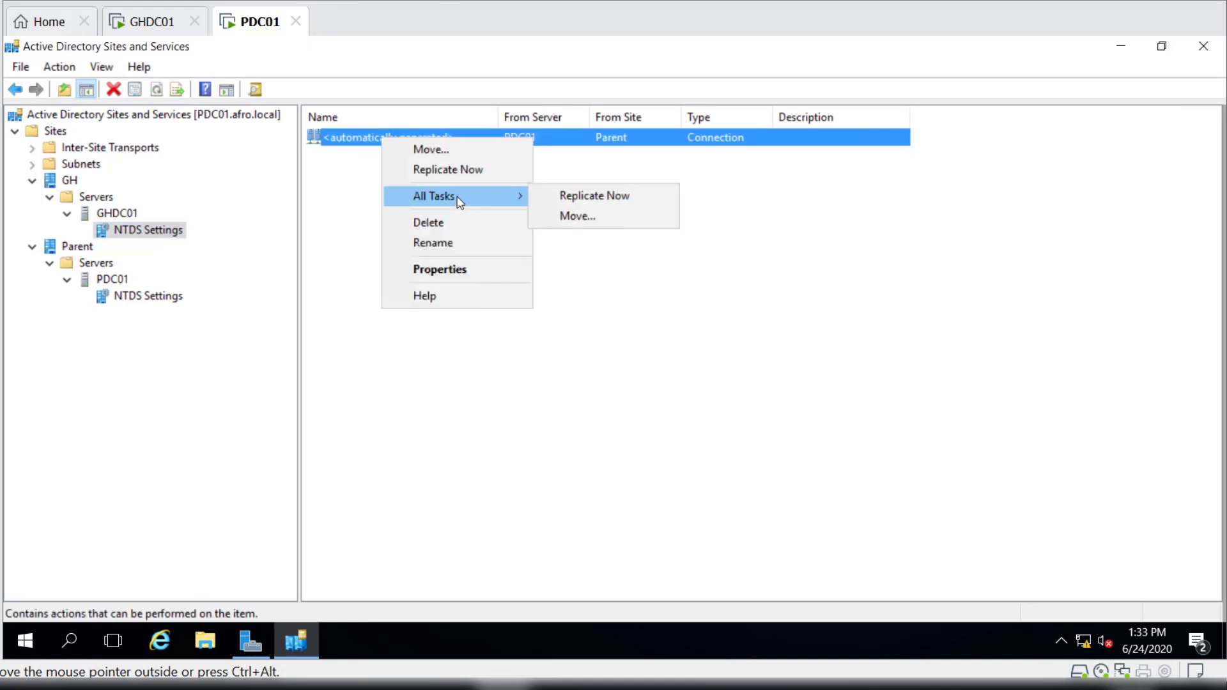
pyautogui.click(450, 170)
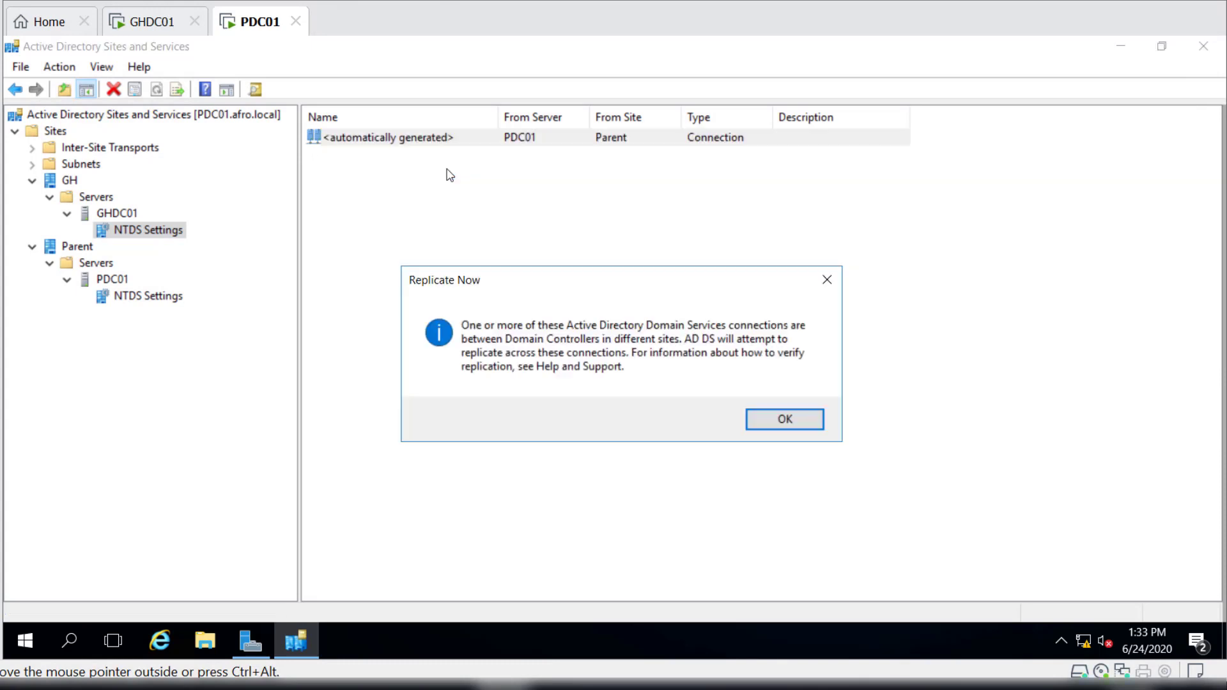
pyautogui.click(784, 419)
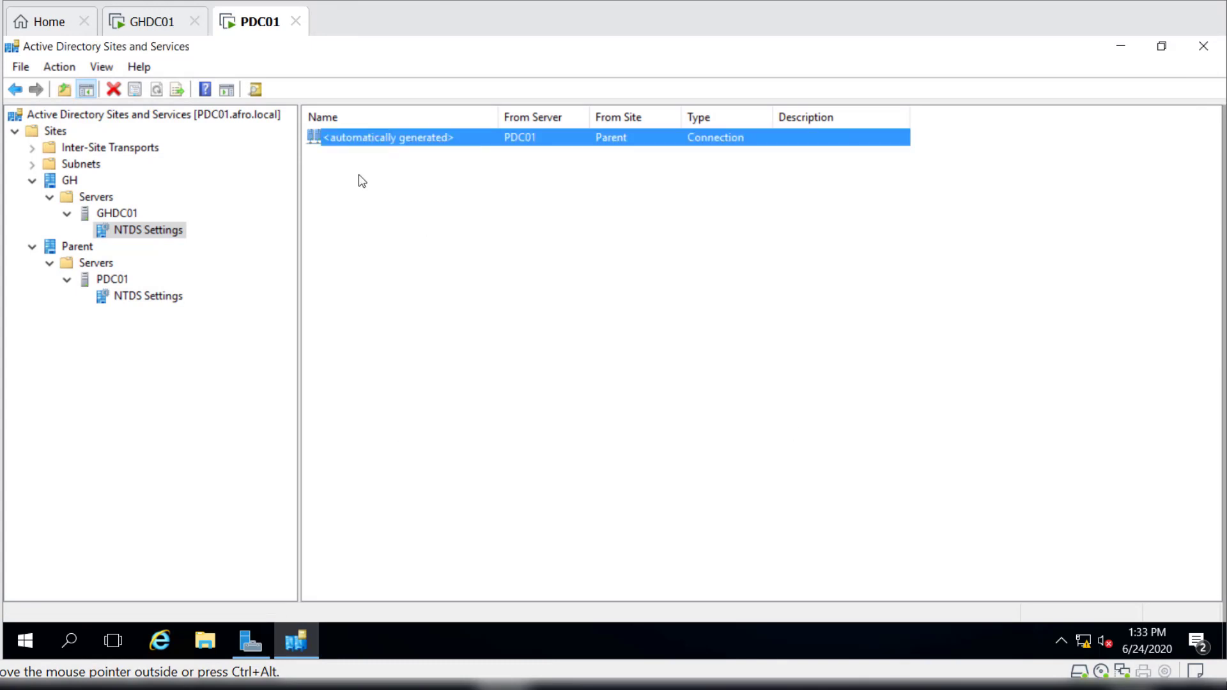
# On PDC01, collapse the Sites tree and close Active Directory Sites and Services and Server Manager.
pyautogui.click(153, 23)
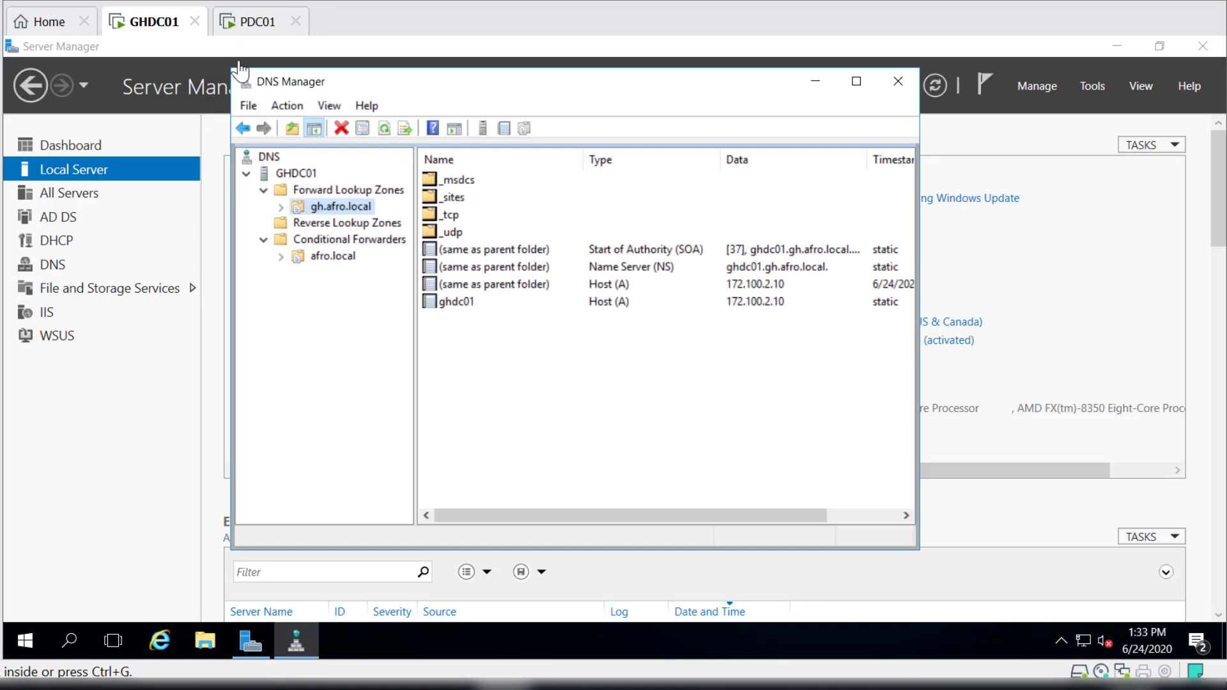
pyautogui.click(254, 28)
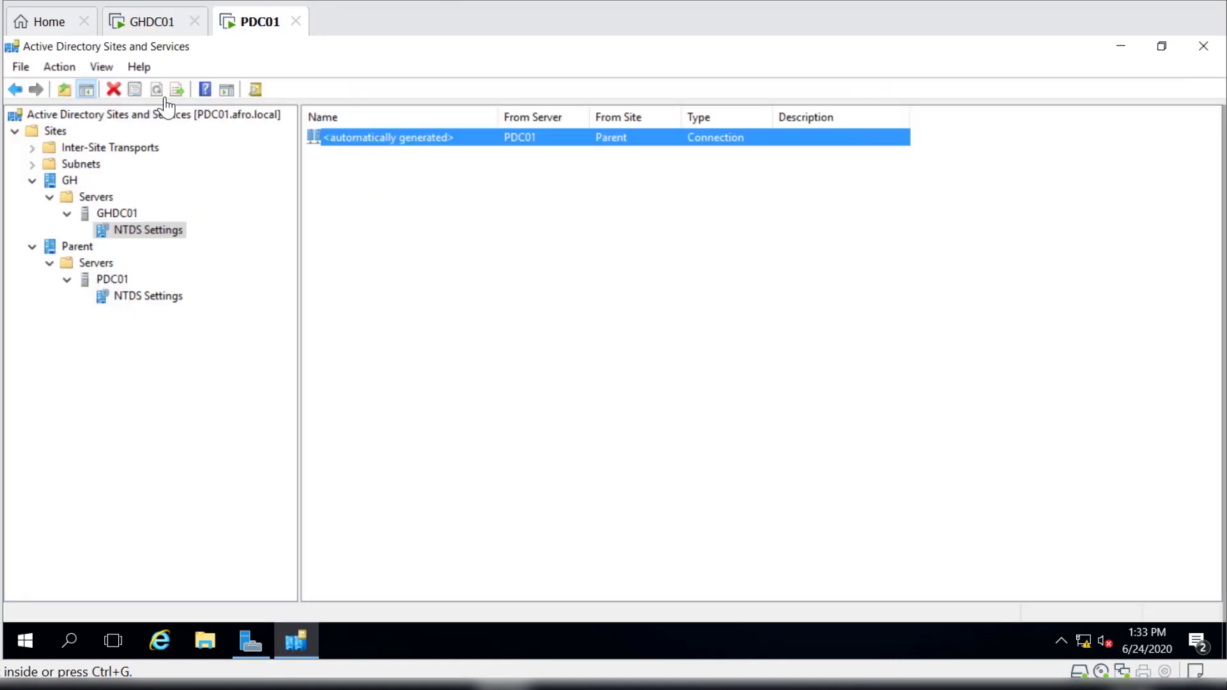
pyautogui.click(15, 133)
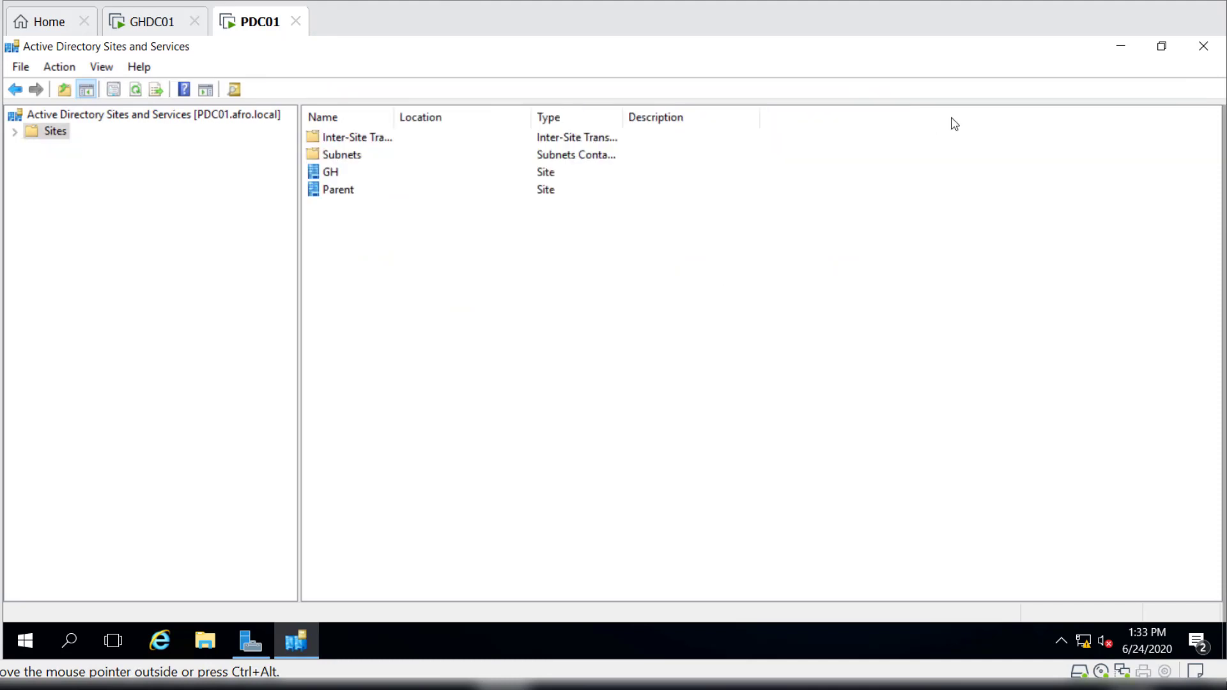
pyautogui.click(1203, 46)
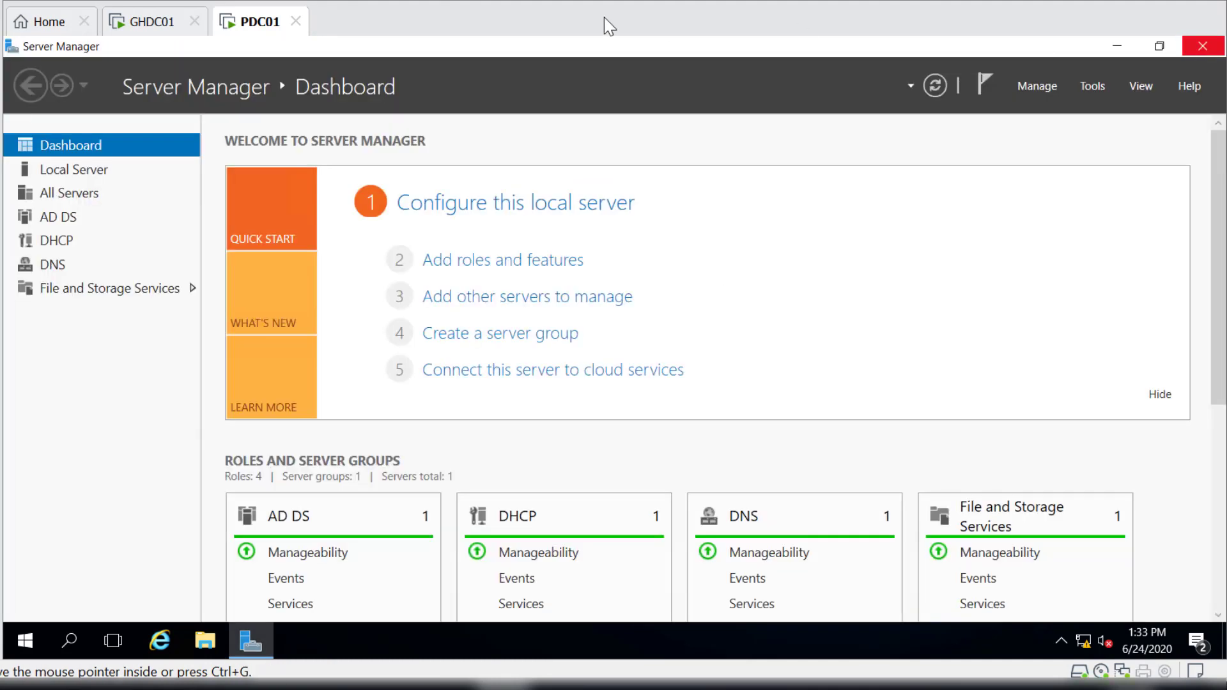
pyautogui.click(1206, 48)
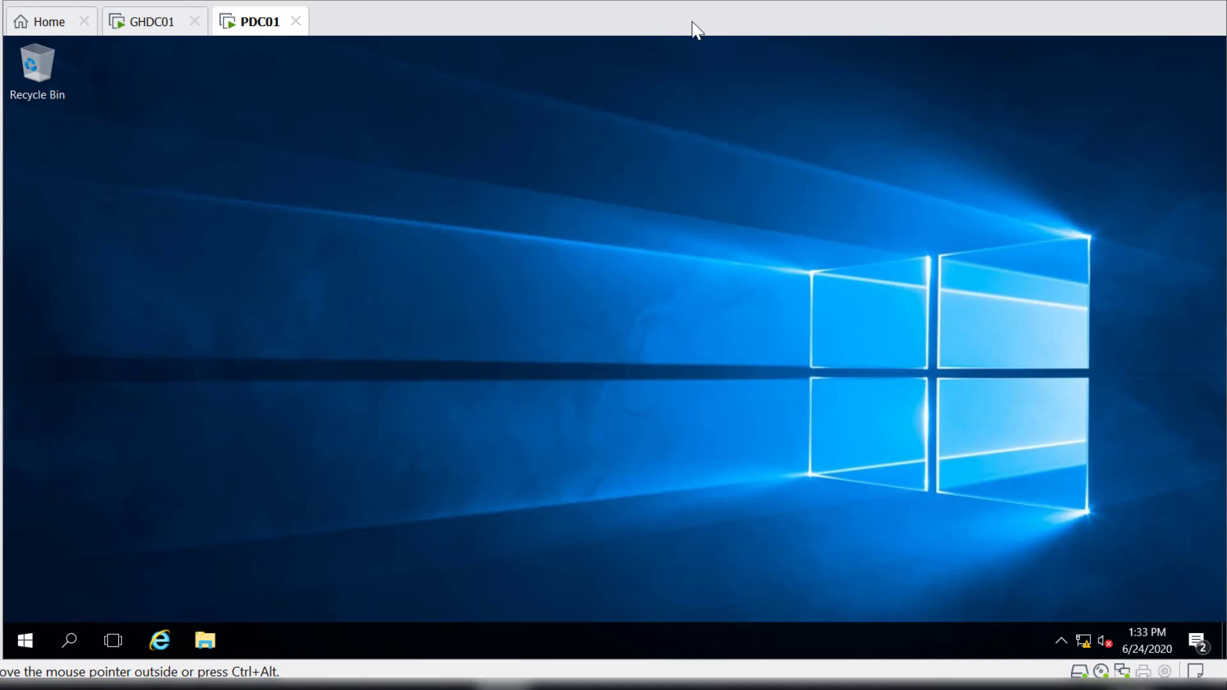
# Switch to GHDC01, refresh DNS Manager, and check its forward lookup zones for zones replicated from the parent domain.
pyautogui.click(156, 23)
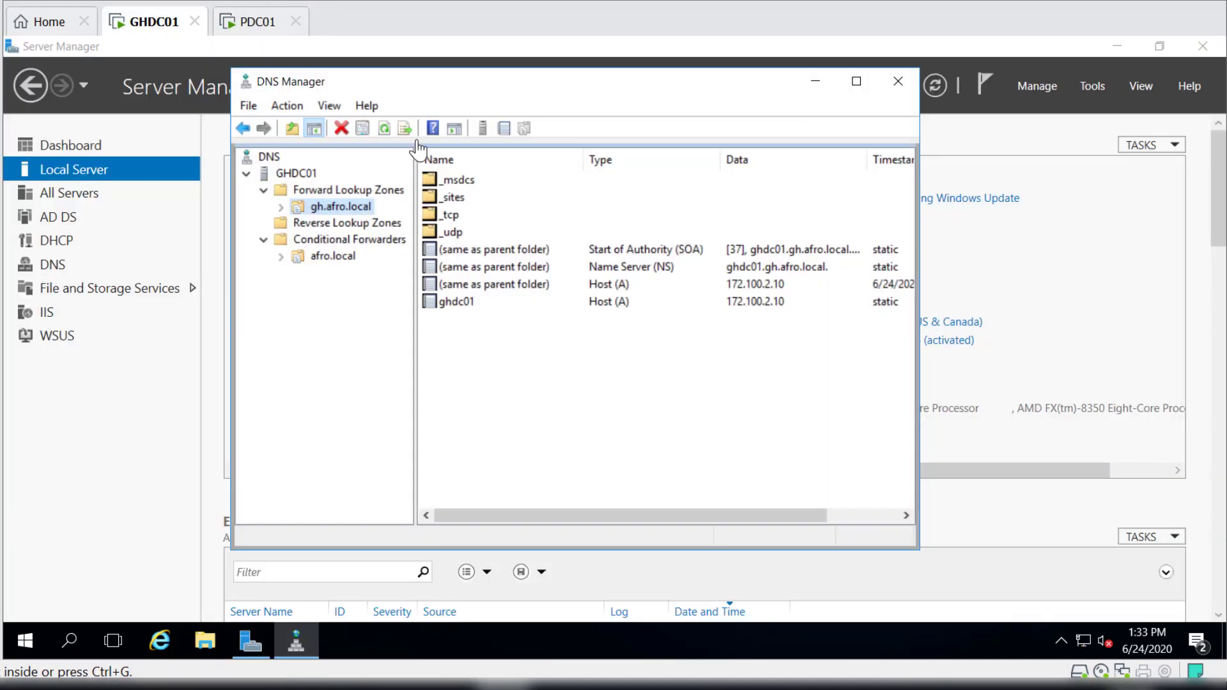
pyautogui.click(384, 132)
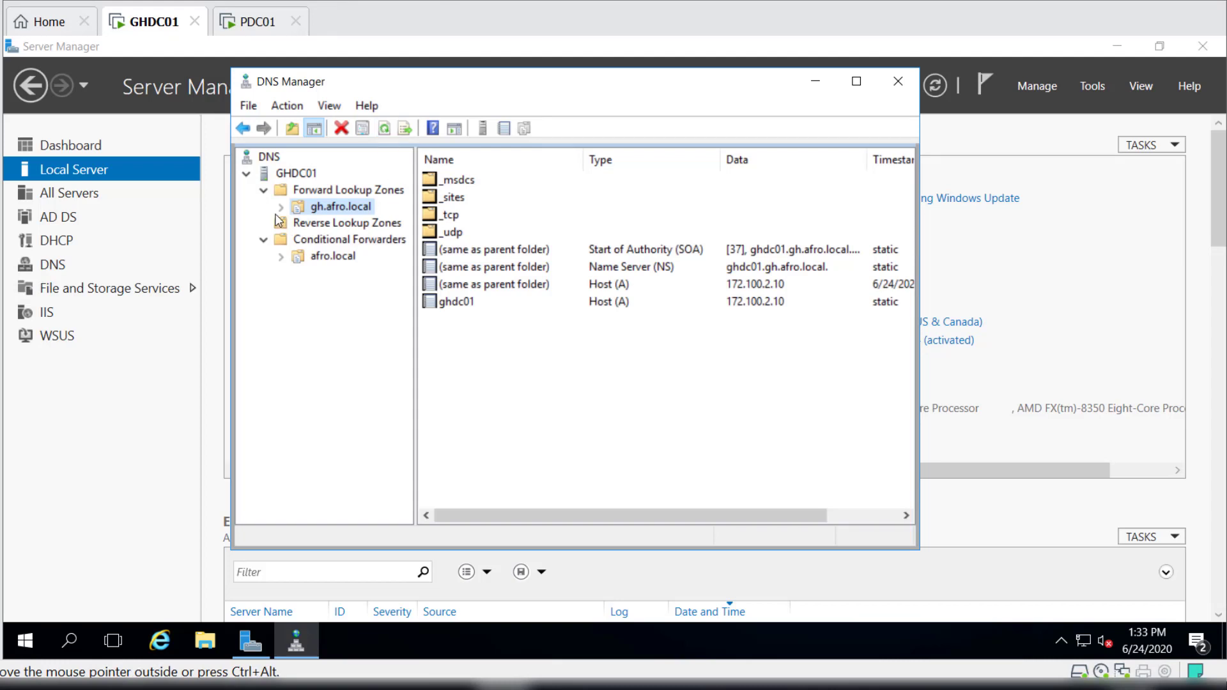
pyautogui.click(263, 191)
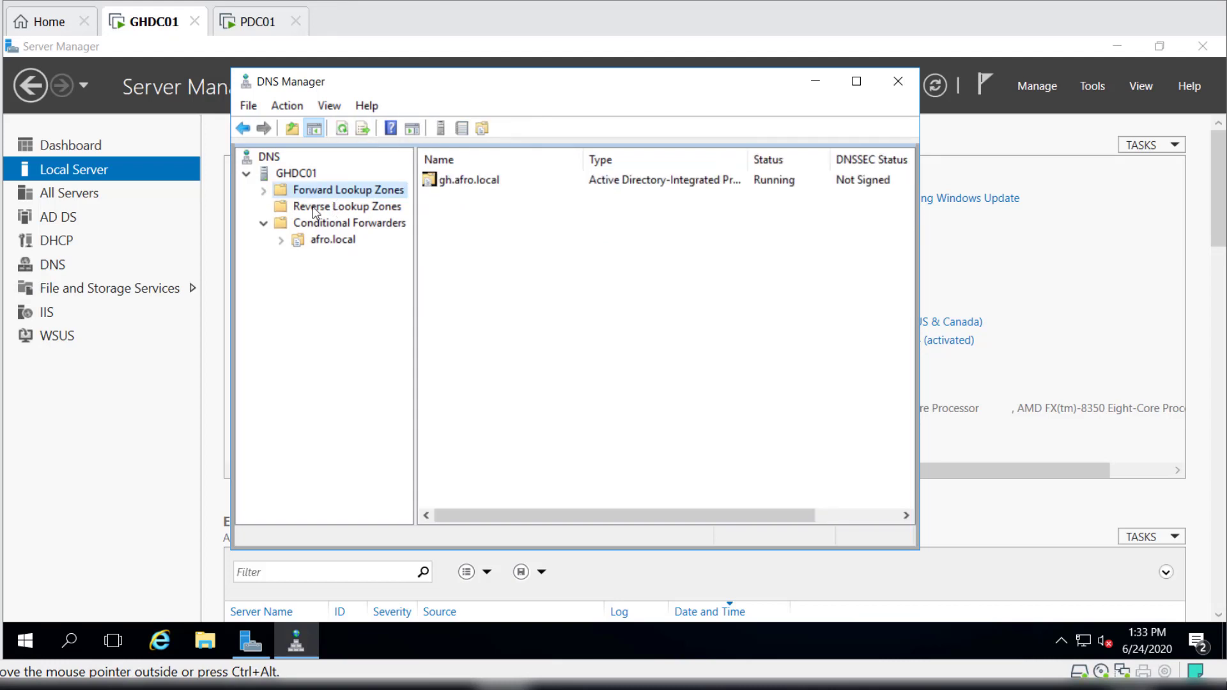
pyautogui.click(264, 192)
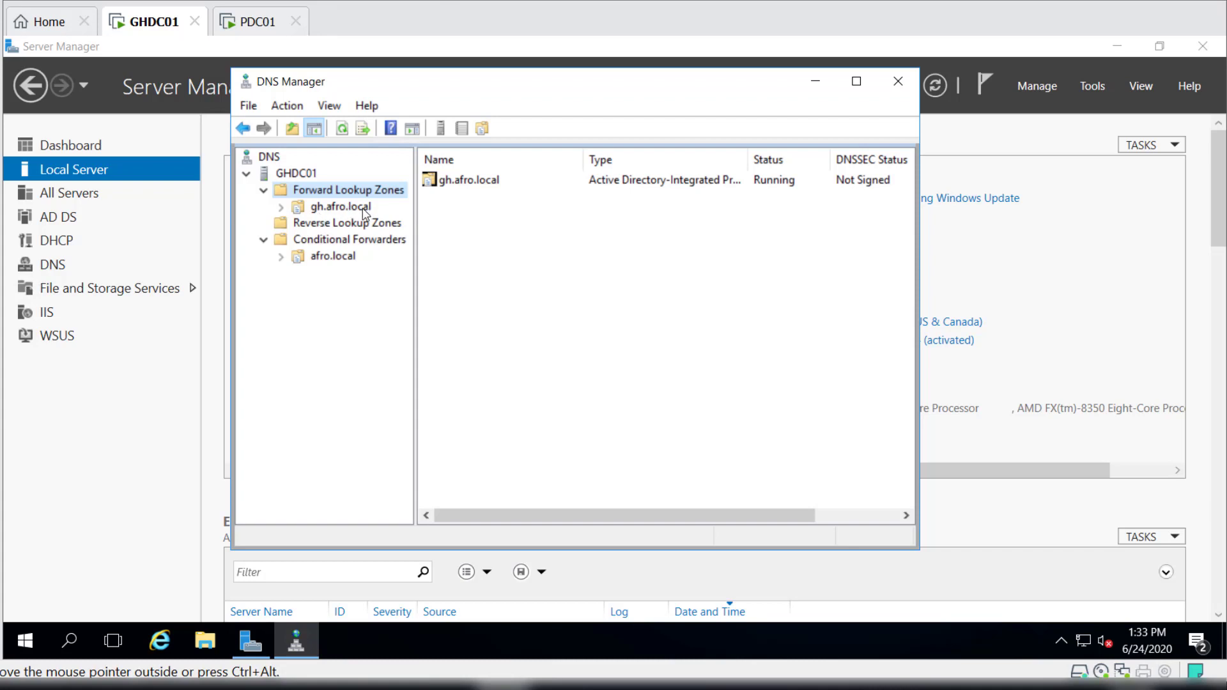
pyautogui.click(364, 208)
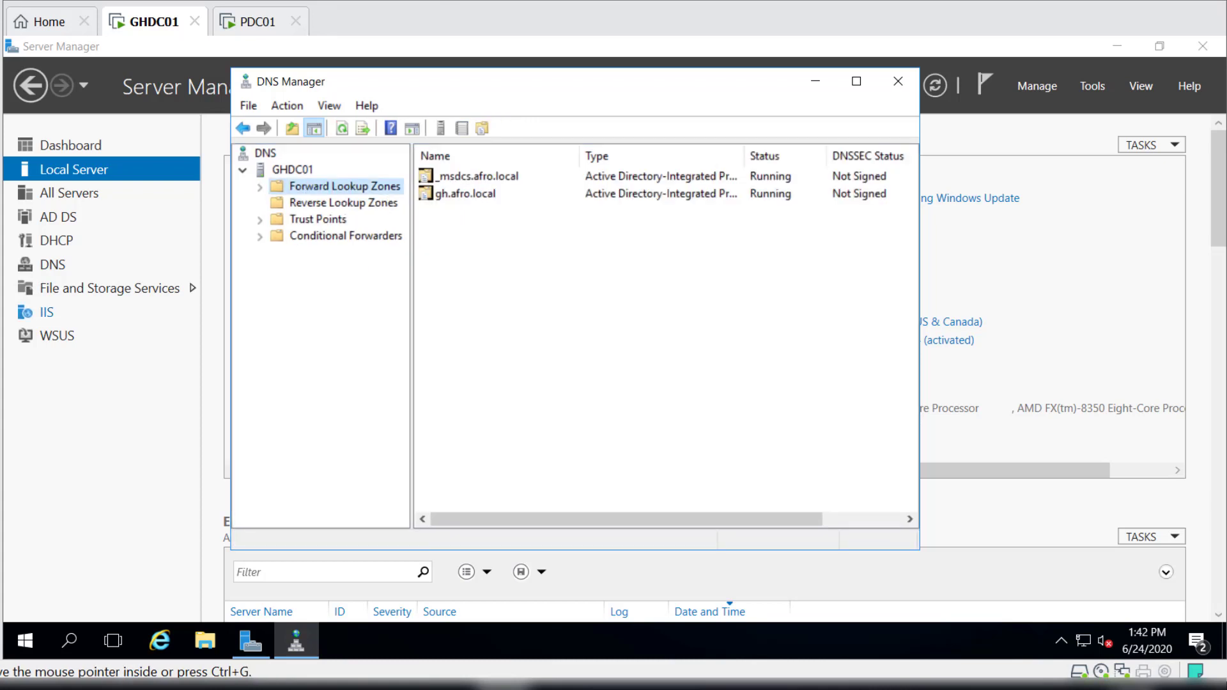
# Examine the _msdcs.afro.local and gh.afro.local zones in GHDC01's forward lookup zones.
pyautogui.click(449, 179)
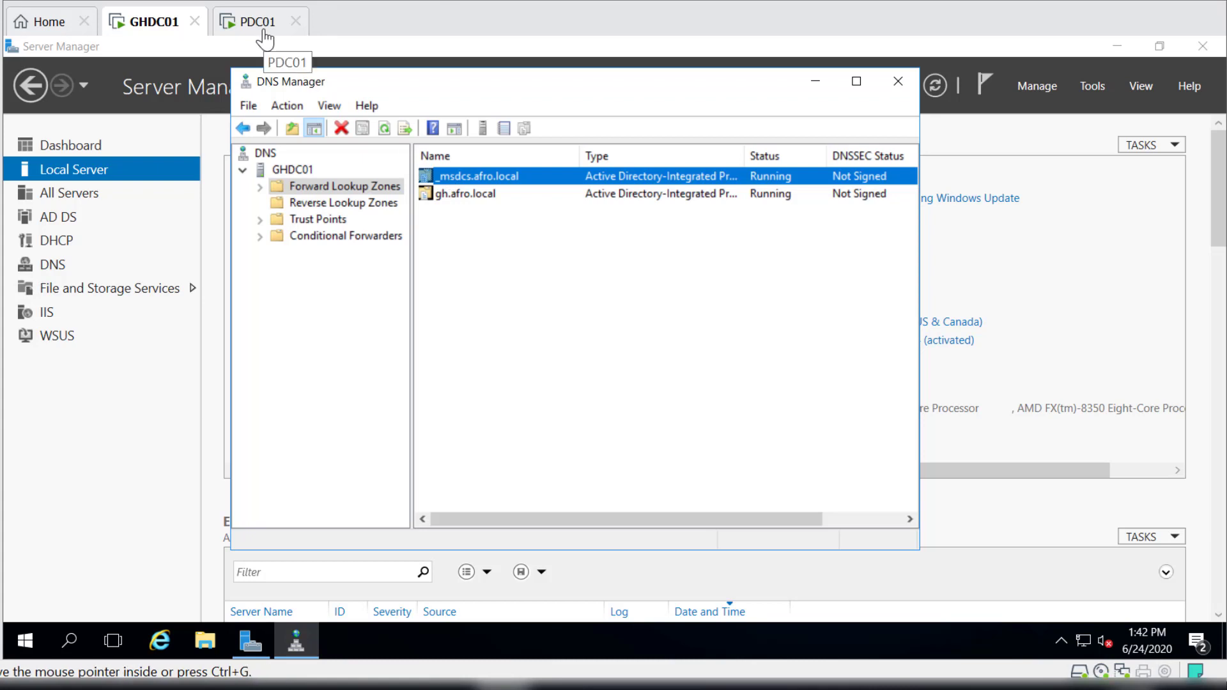
pyautogui.click(481, 198)
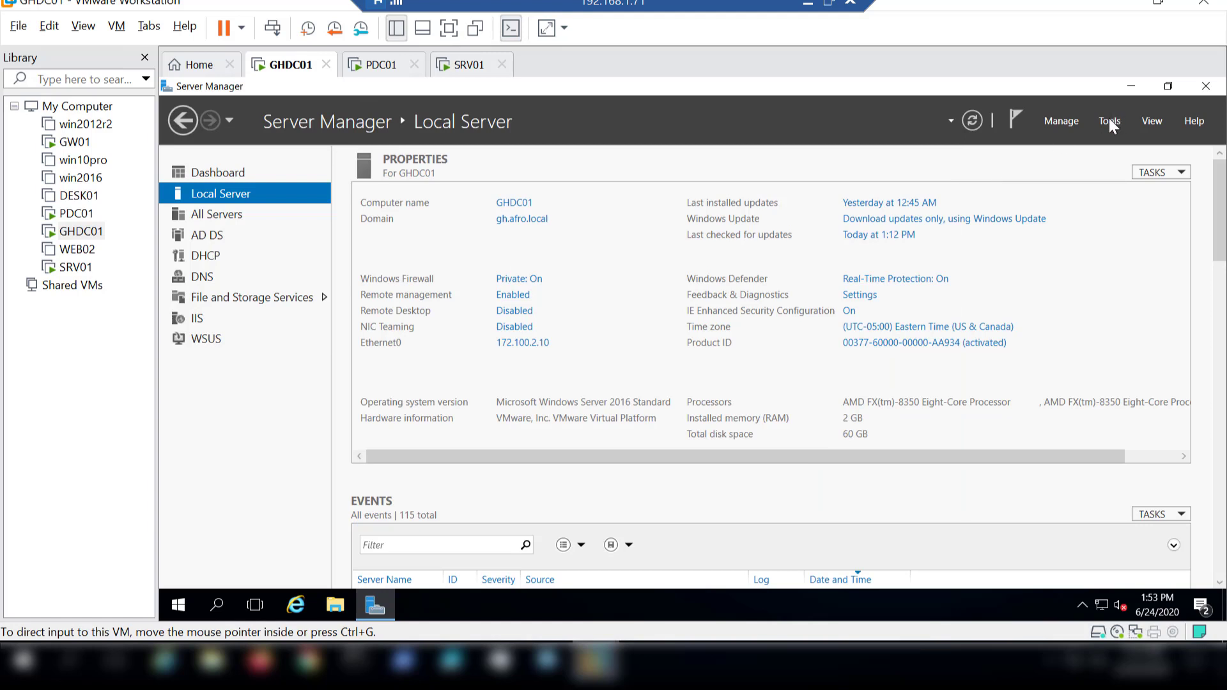
# Open Active Directory Users and Computers on GHDC01 and show the Users container of gh.afro.local.
pyautogui.click(1110, 122)
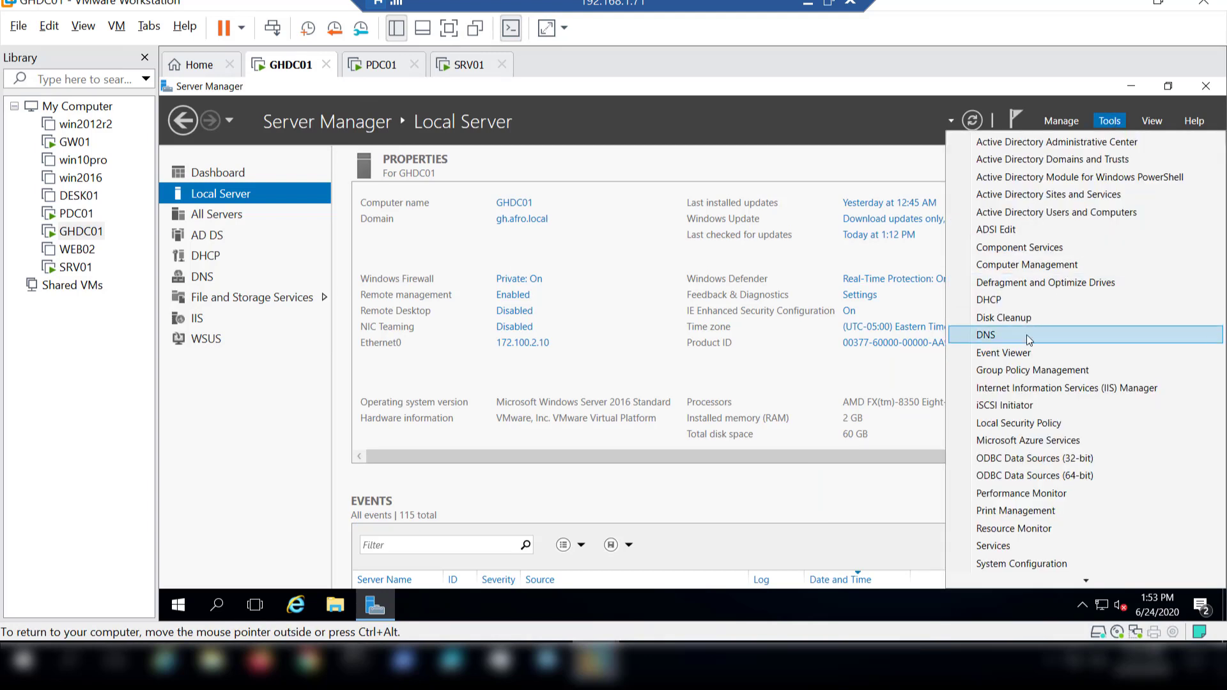
pyautogui.click(1049, 211)
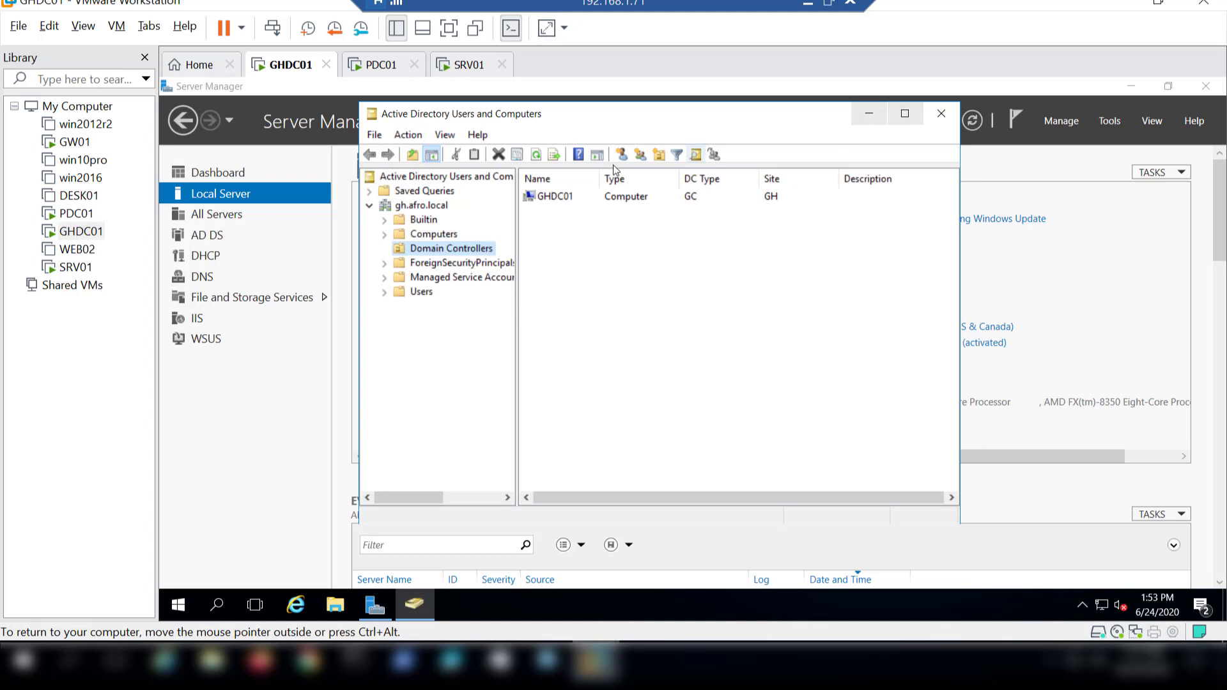
pyautogui.click(424, 294)
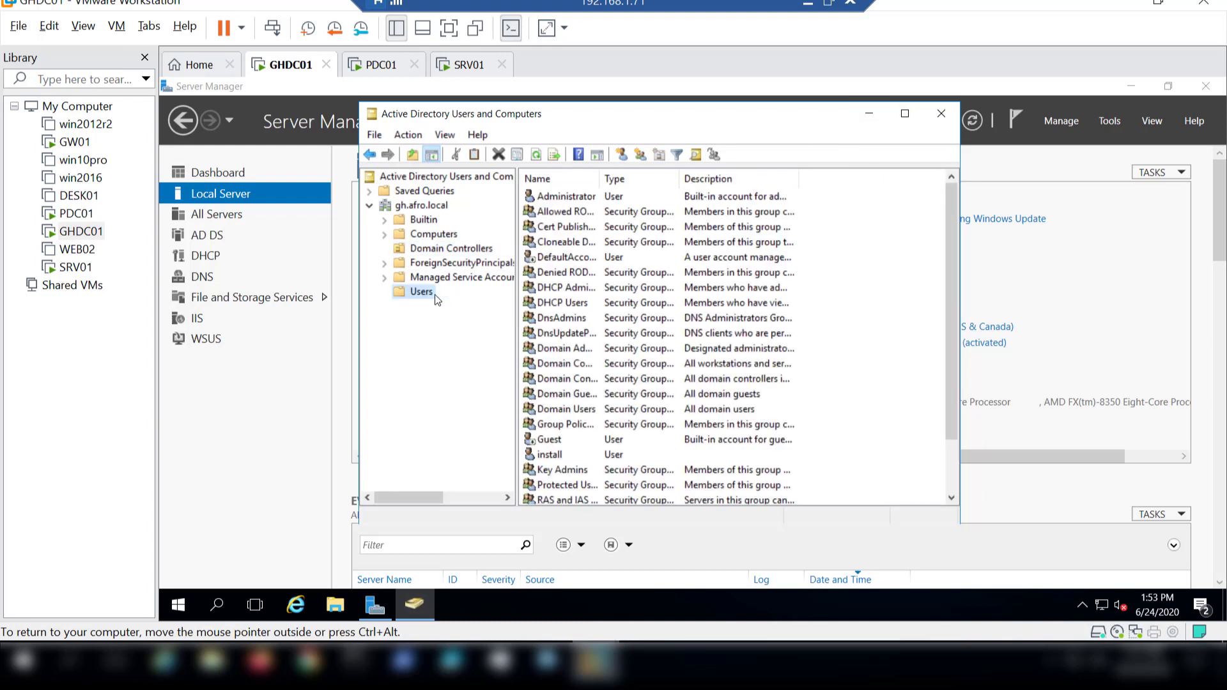
# Start a new user in the gh.afro.local Users container with first name Patrice and last name Lumumba.
pyautogui.rightClick(424, 298)
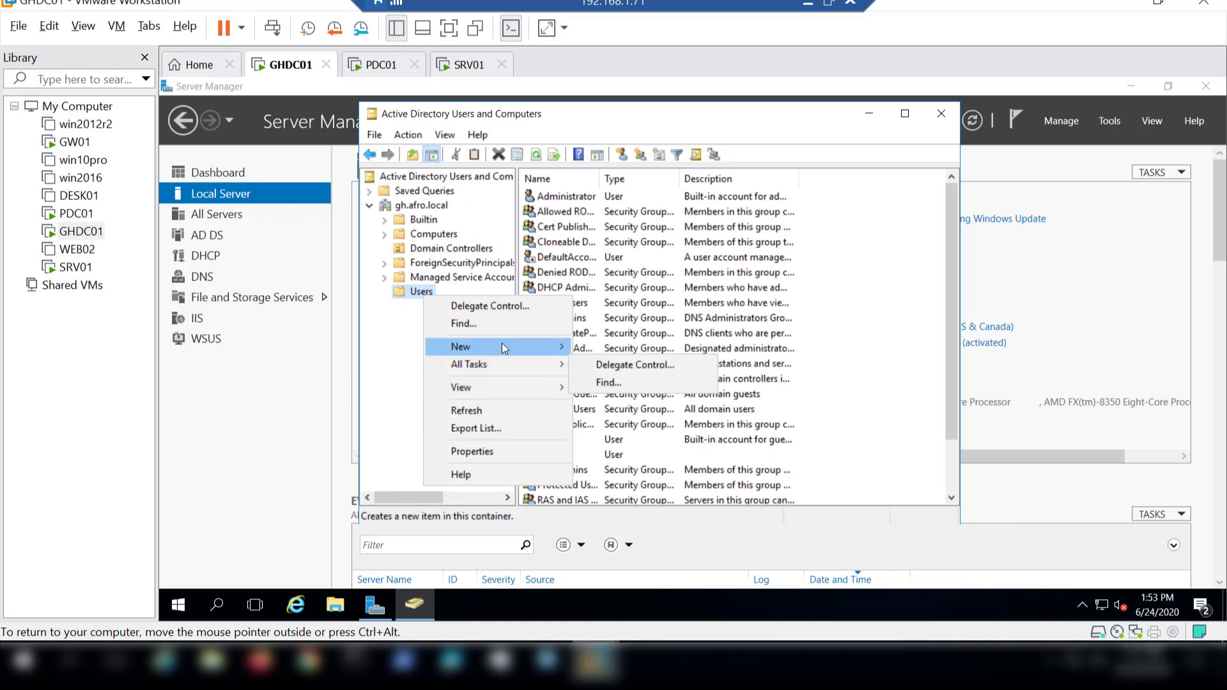
pyautogui.moveTo(501, 345)
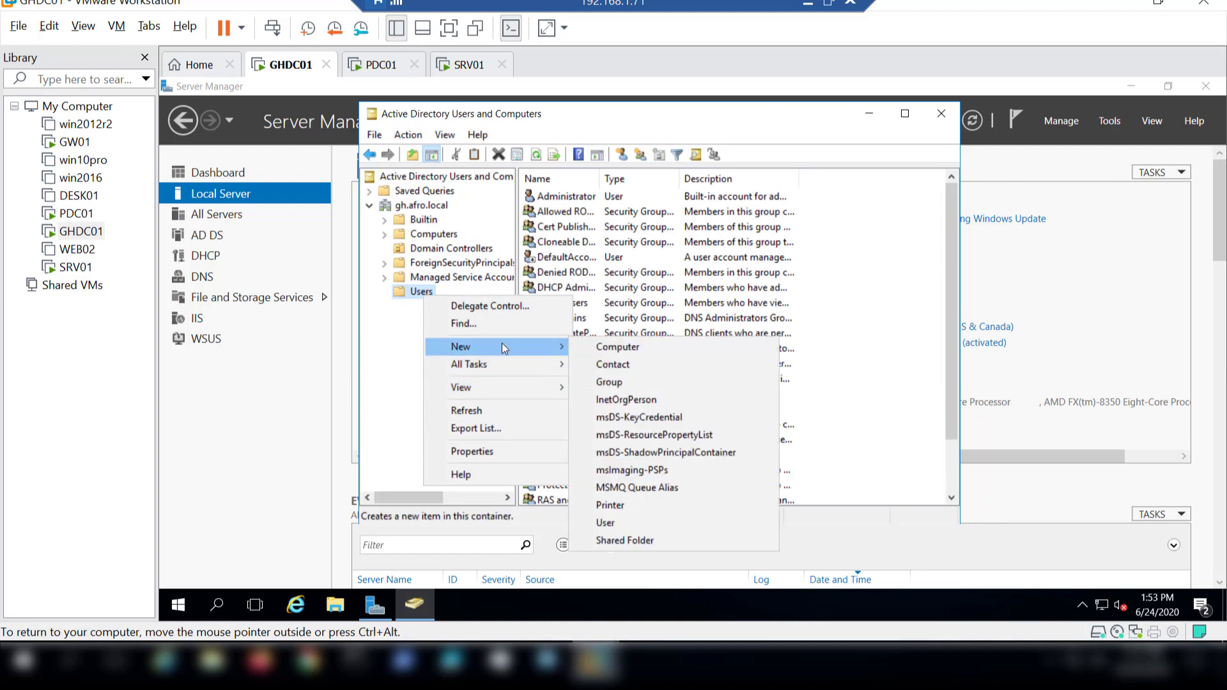
pyautogui.click(630, 525)
pyautogui.write('Pat')
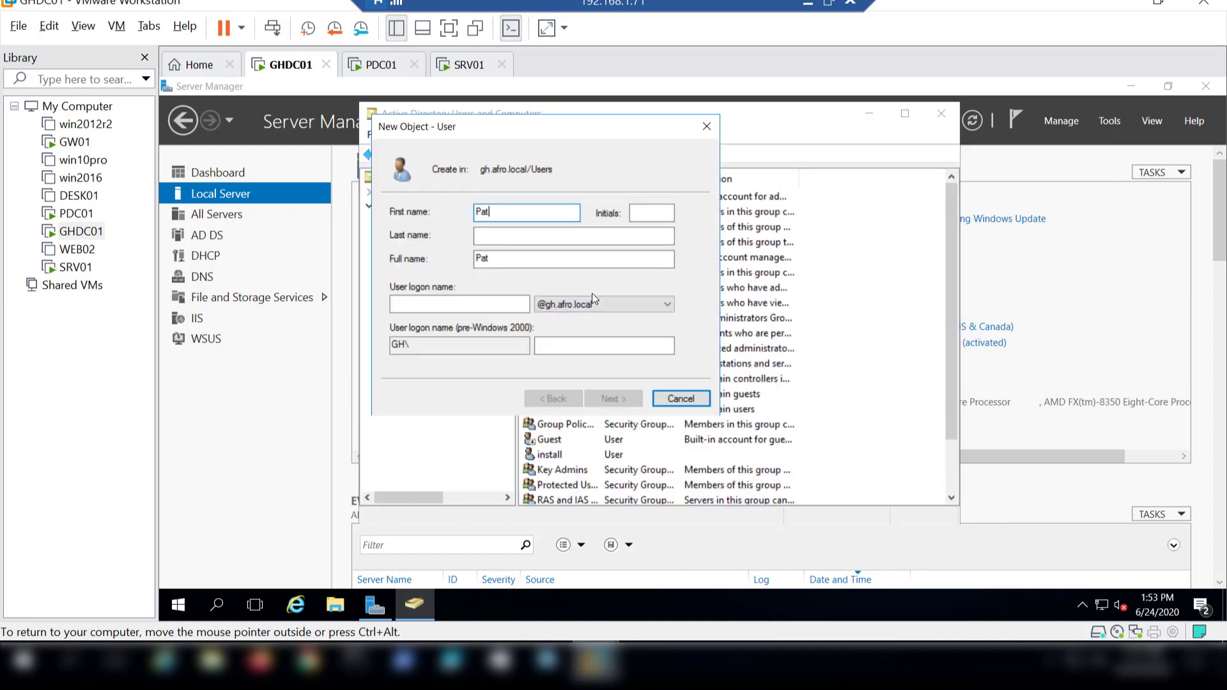
pyautogui.write('rice')
pyautogui.press('Tab')
pyautogui.press('Tab')
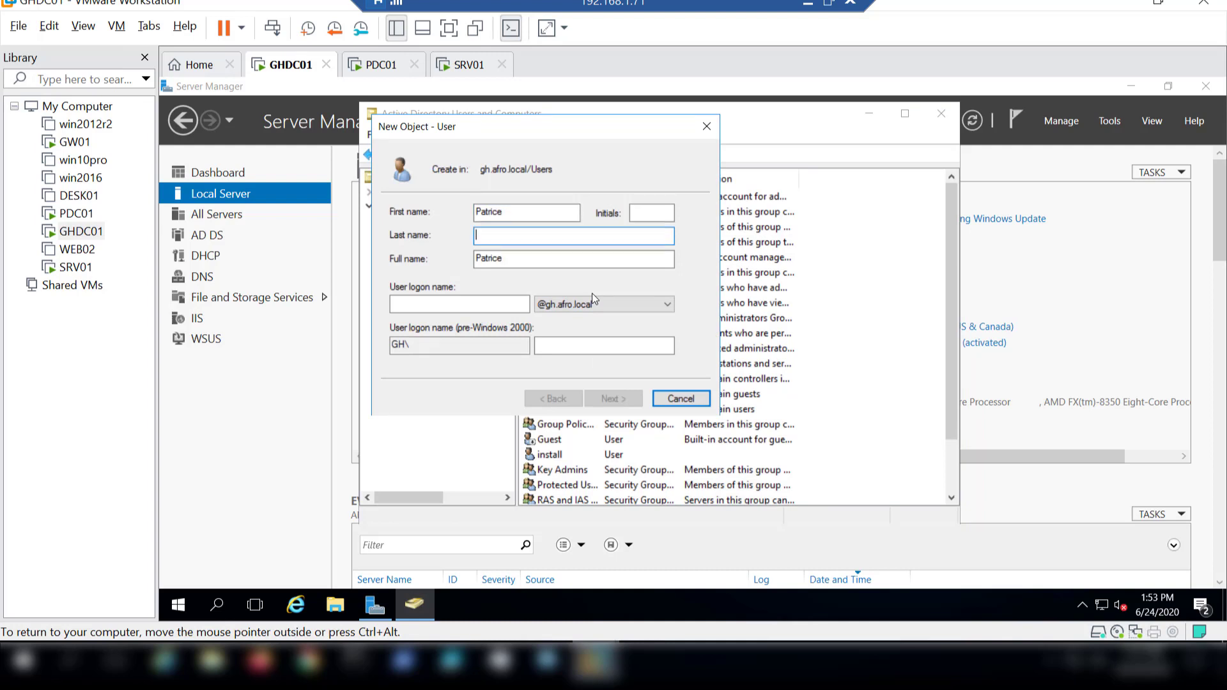
pyautogui.write('Lumumba')
pyautogui.press('Tab')
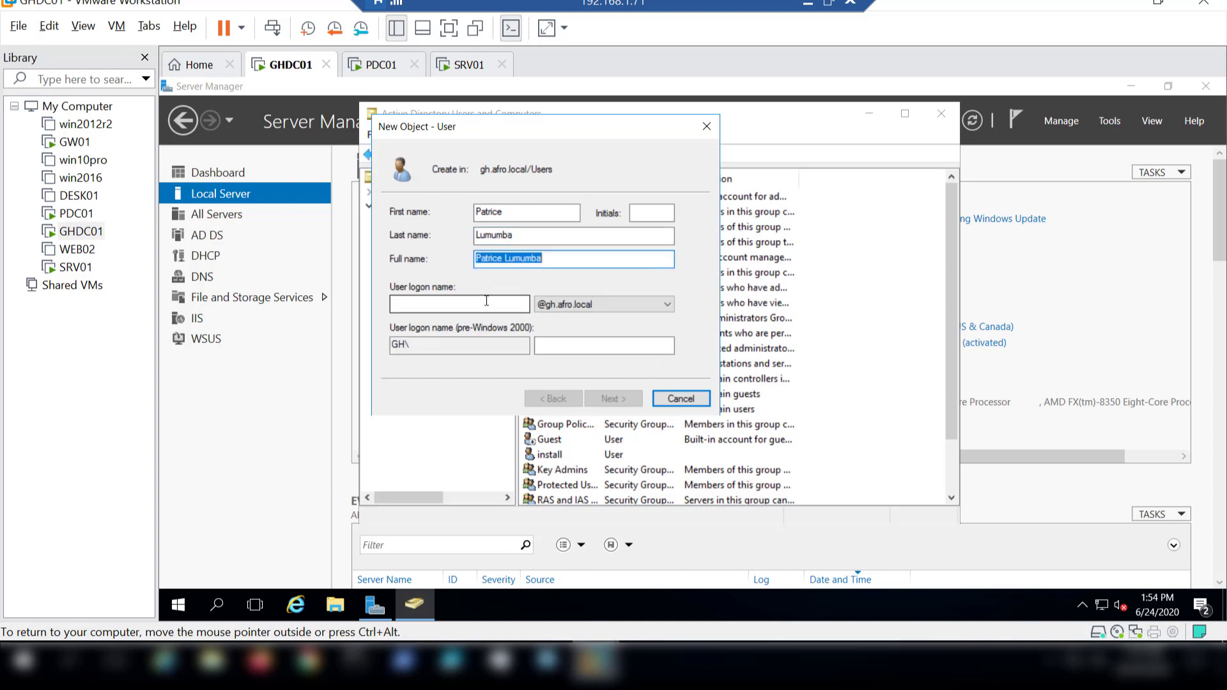
# Set the new user's logon name to plumumba and continue to the password settings.
pyautogui.click(469, 304)
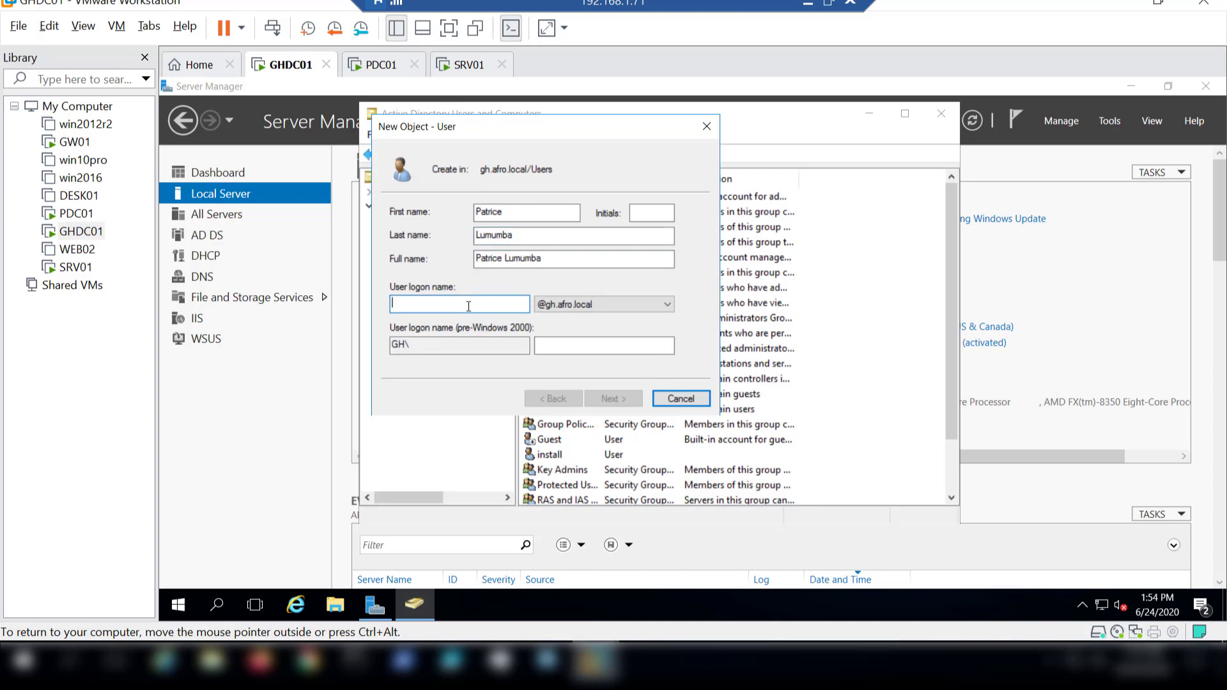
pyautogui.write('p')
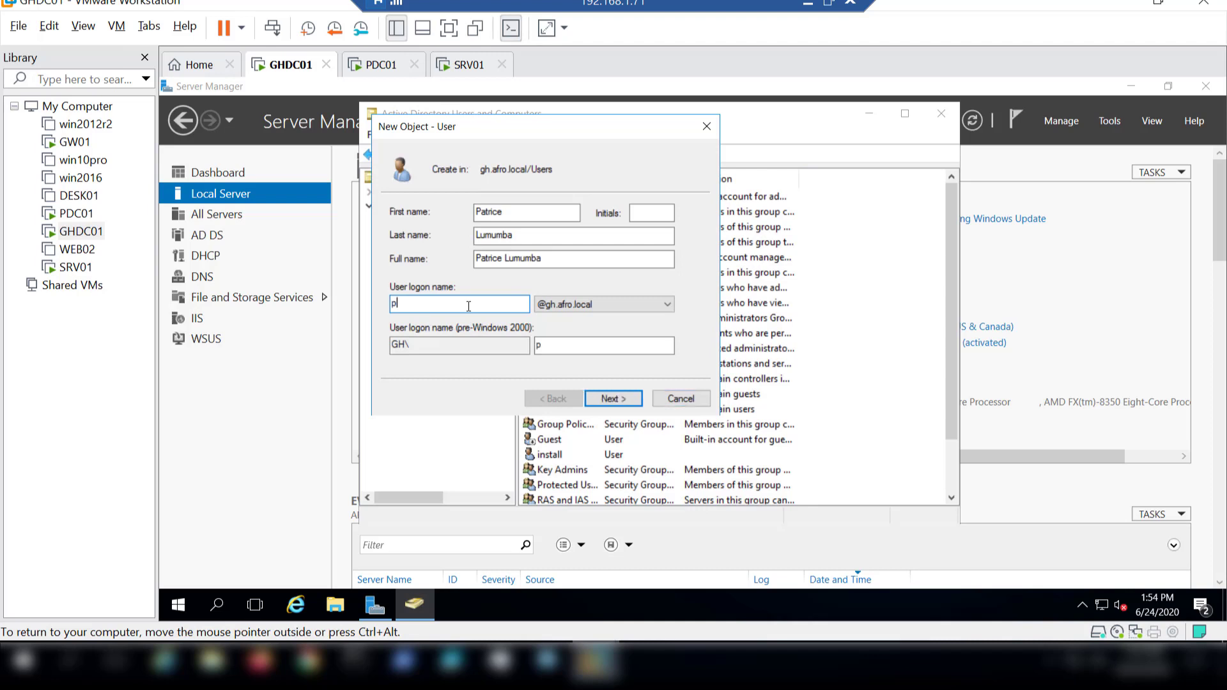
pyautogui.write('lumumba')
pyautogui.click(620, 400)
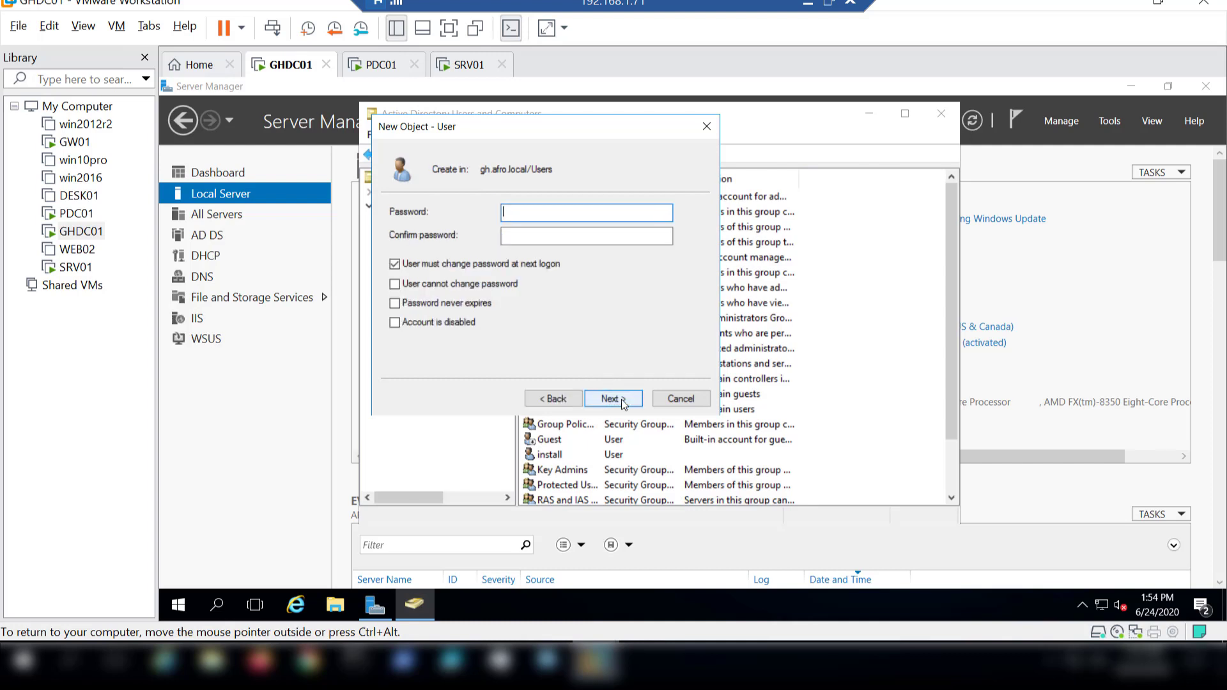
# Turn off the forced password change at next logon, and enable User cannot change password and Password never expires.
pyautogui.click(397, 265)
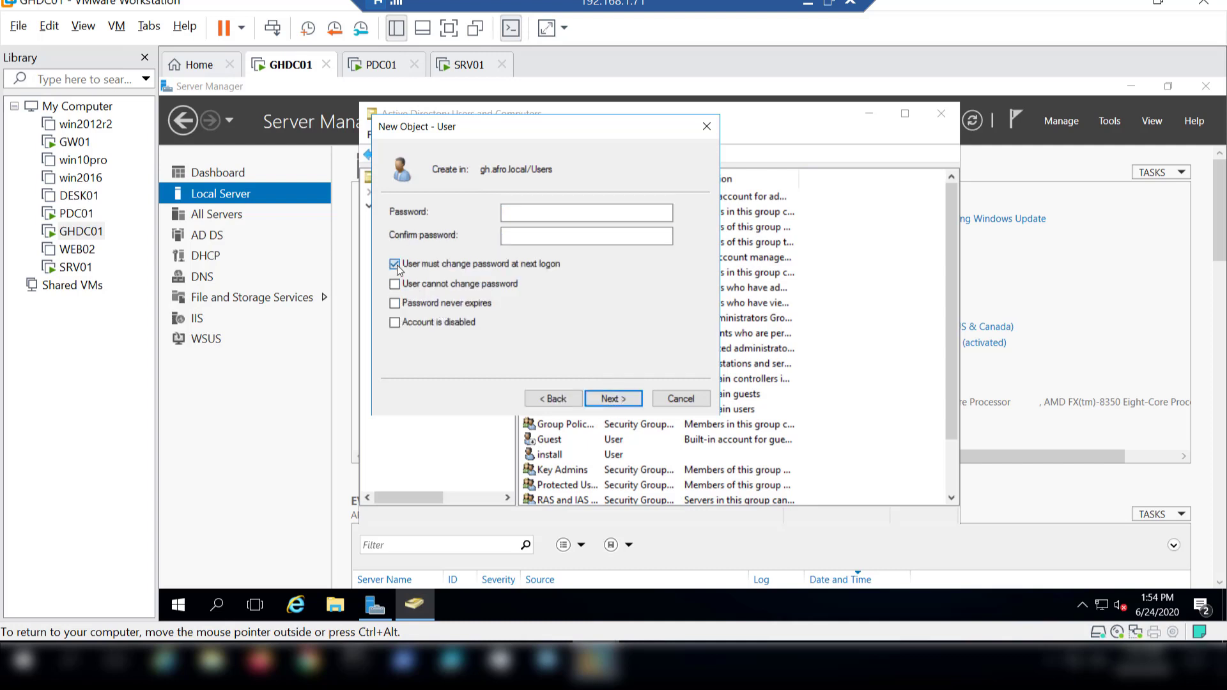
pyautogui.click(395, 283)
pyautogui.click(395, 304)
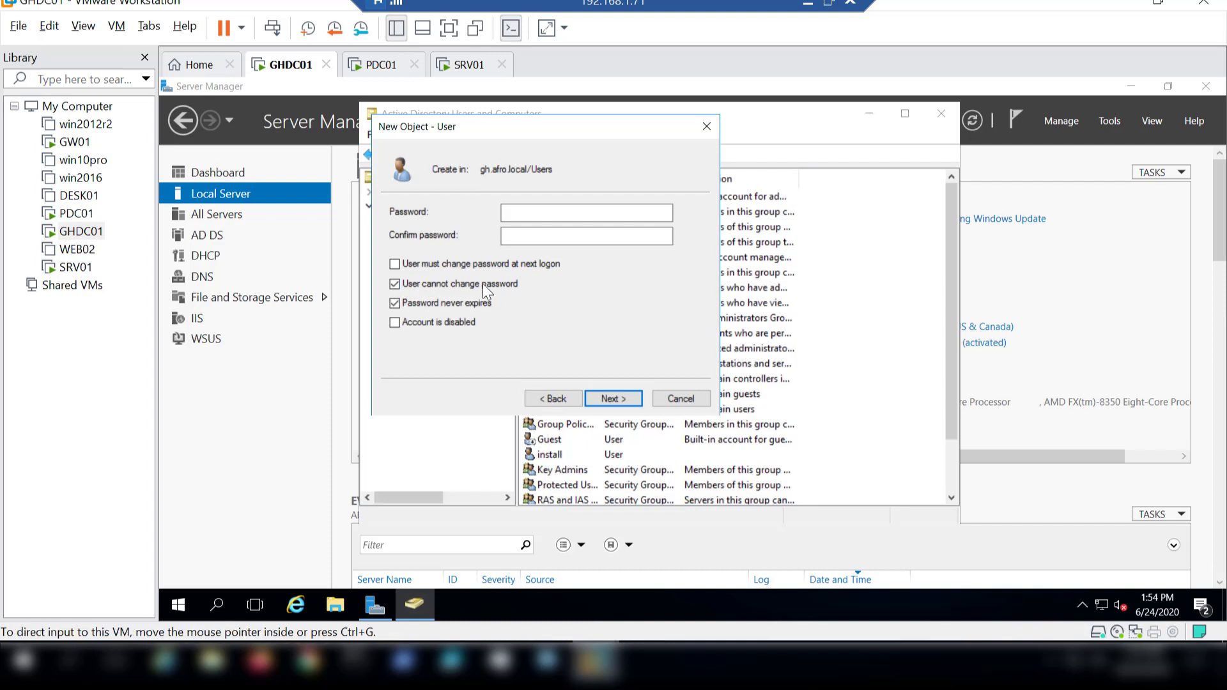
# Enter and confirm the new user's account password, and finish creating the account.
pyautogui.click(556, 214)
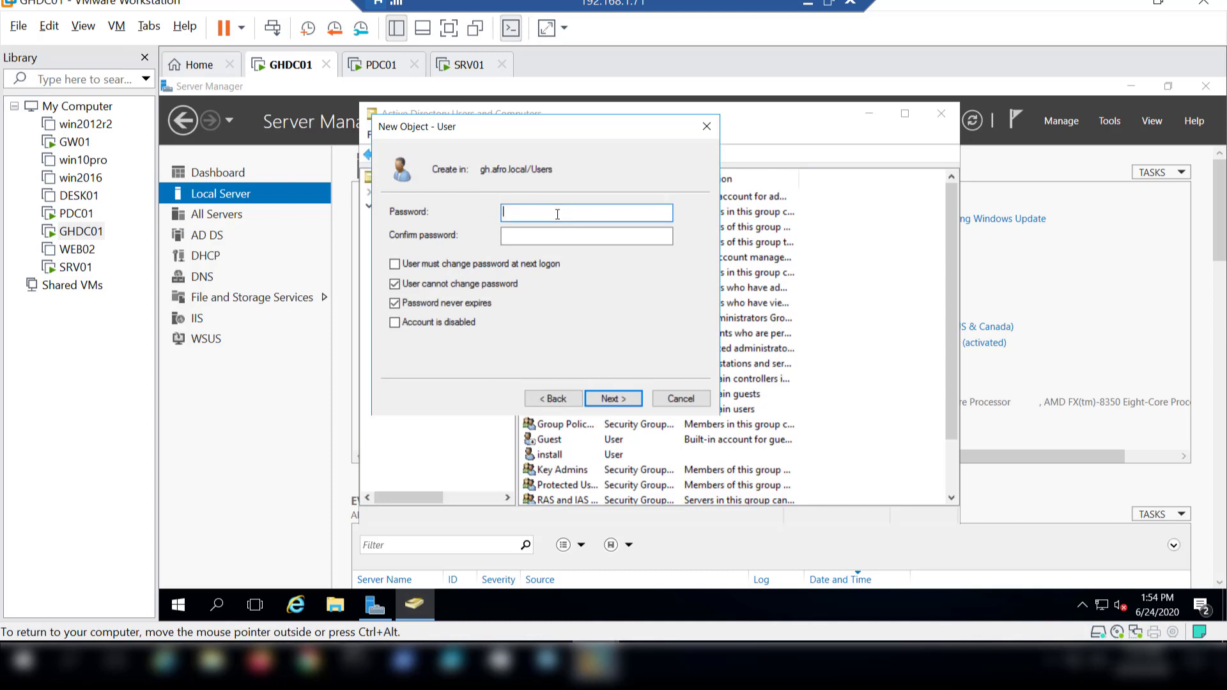
pyautogui.write('•••••••••')
pyautogui.press('Tab')
pyautogui.write('••••••')
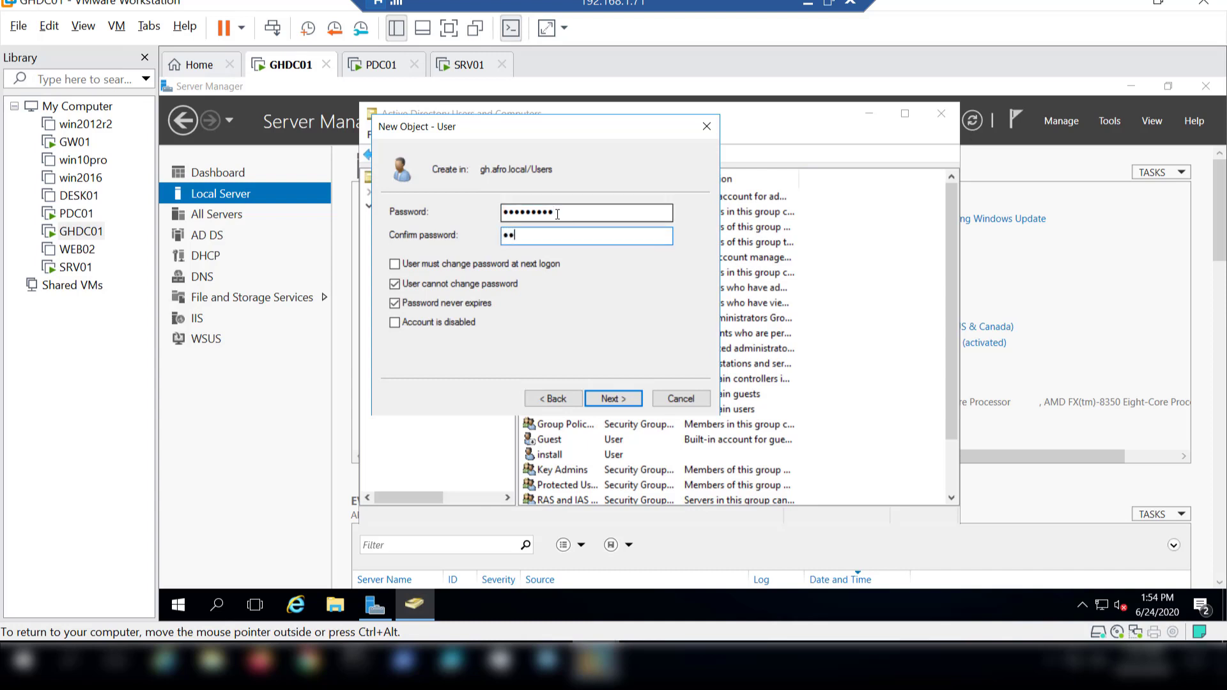
pyautogui.write('•••')
pyautogui.click(619, 400)
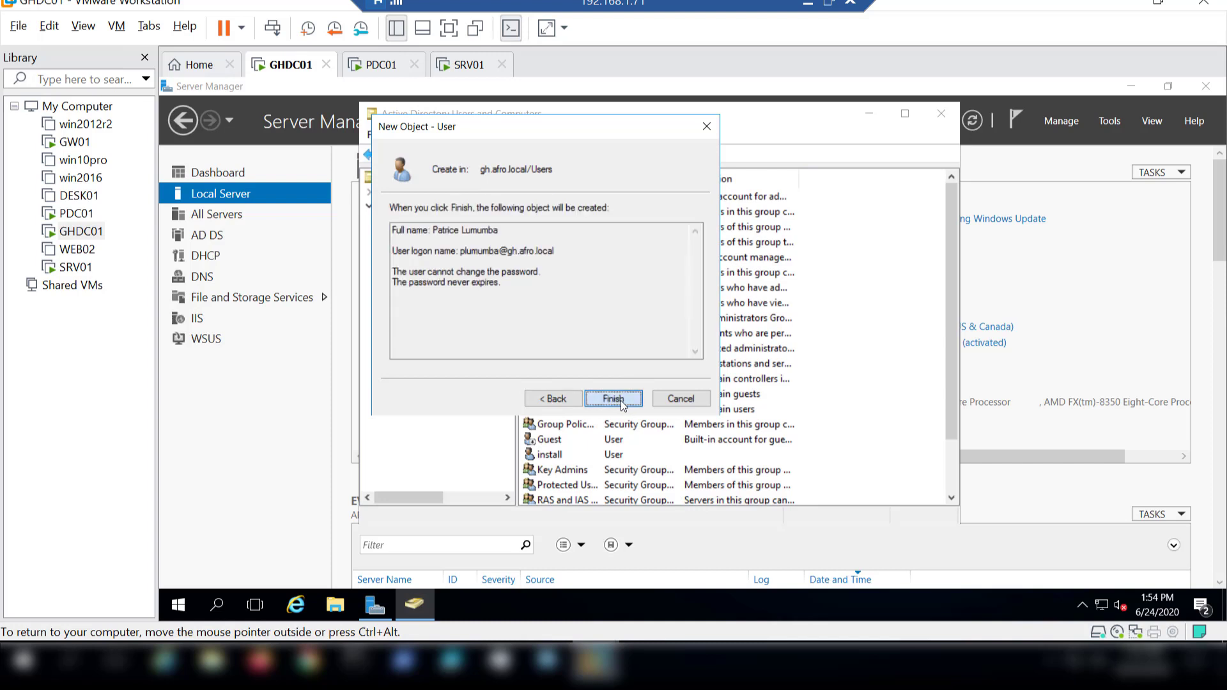
pyautogui.click(620, 400)
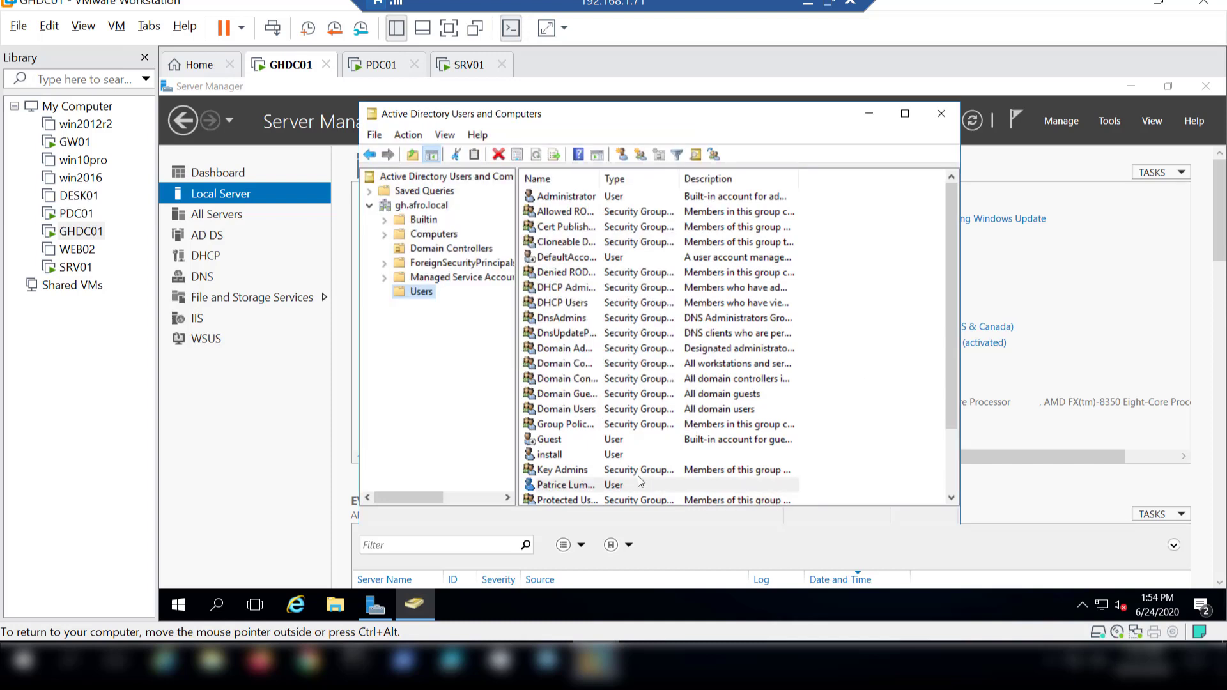